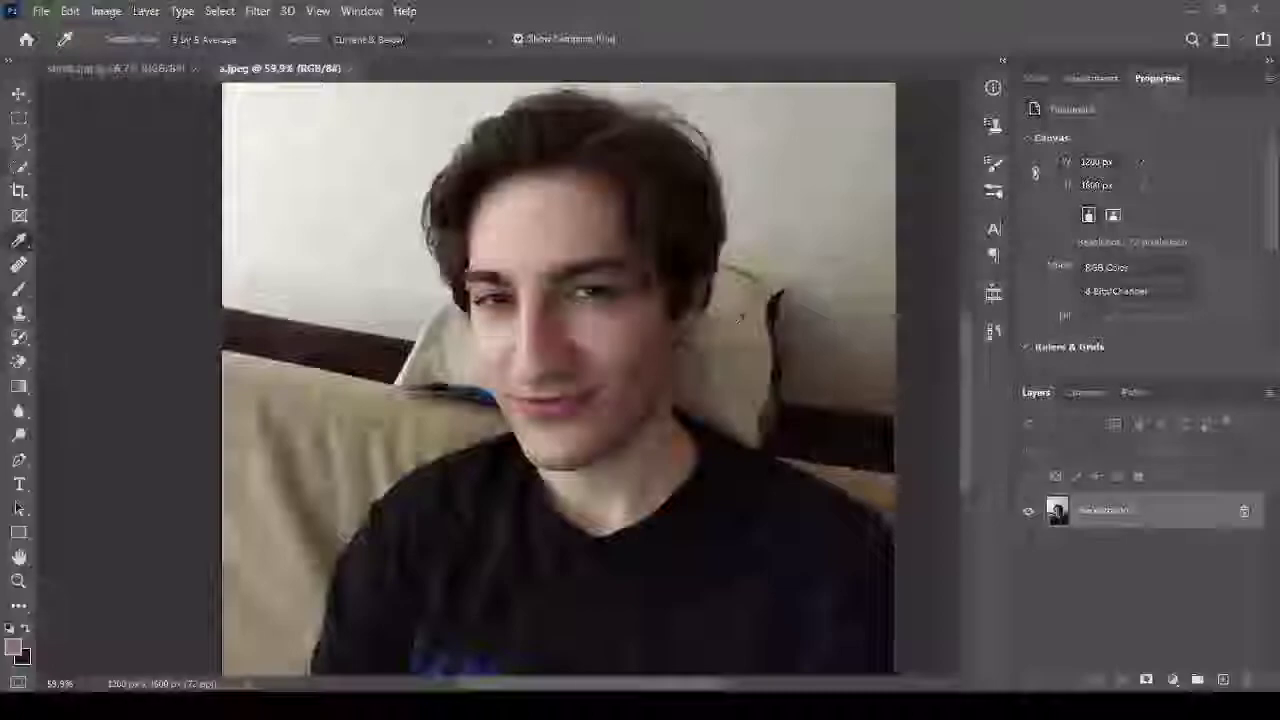
Begin a Pen-tool outline of the face along the cheek and jawline.
key("p")
scroll(385, 300, "up", 3, "alt")
scroll(385, 300, "up", 3, "alt")
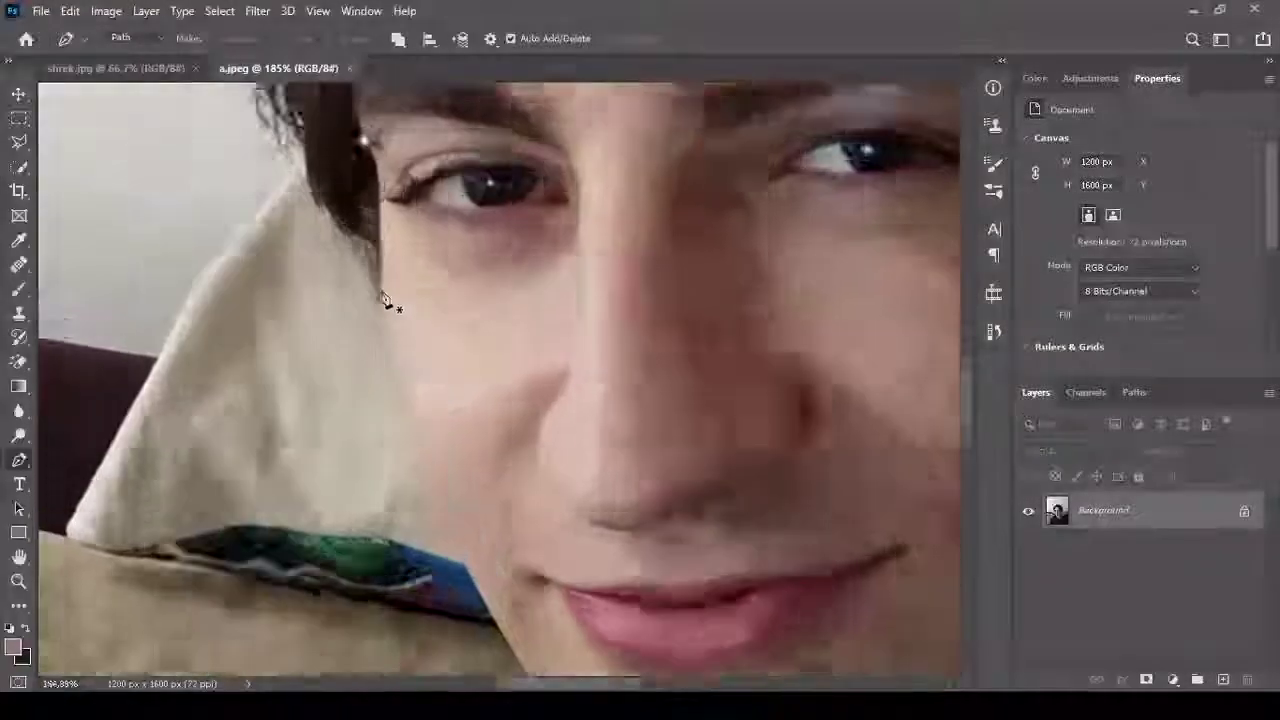
left_click(383, 297)
scroll(414, 414, "up", 2, "alt")
scroll(418, 403, "up", 2, "alt")
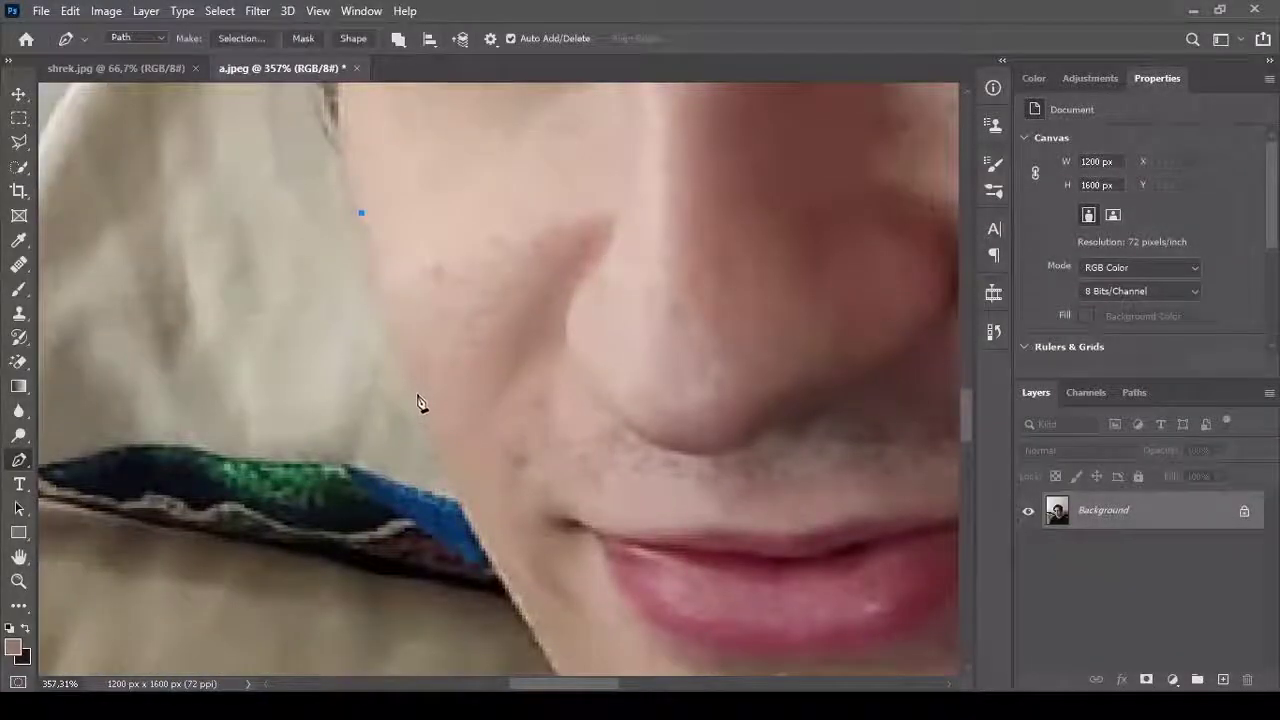
left_click(518, 605)
scroll(500, 580, "down", 3)
scroll(500, 580, "right", 2)
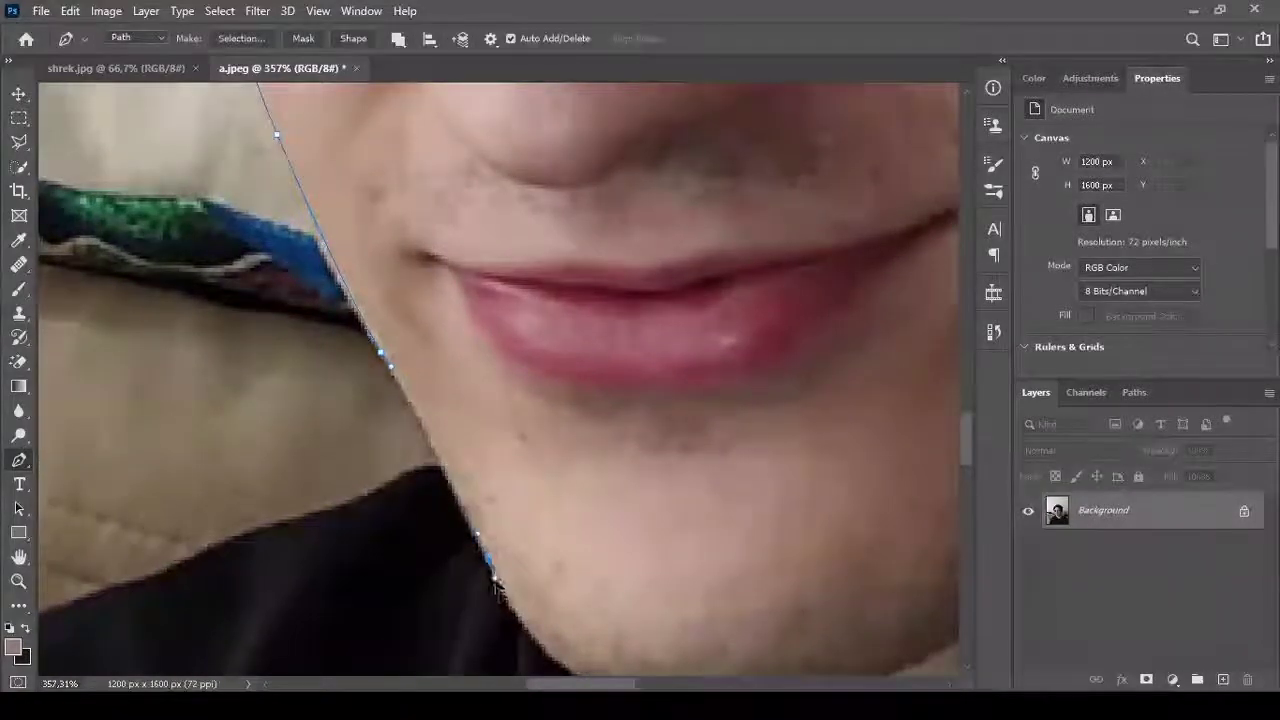
scroll(502, 484, "down", 3)
scroll(502, 484, "right", 2)
left_click(461, 505)
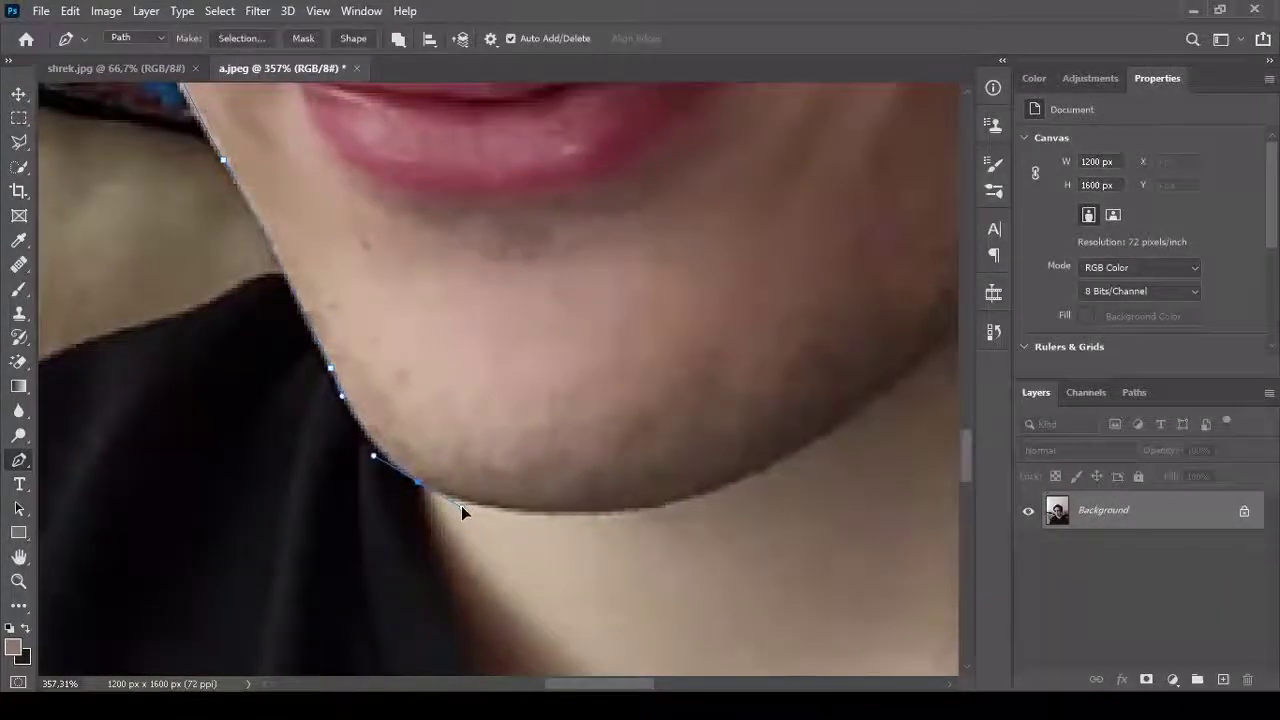
left_click_drag(541, 511, 554, 511)
scroll(738, 478, "right", 4)
scroll(738, 478, "up", 1)
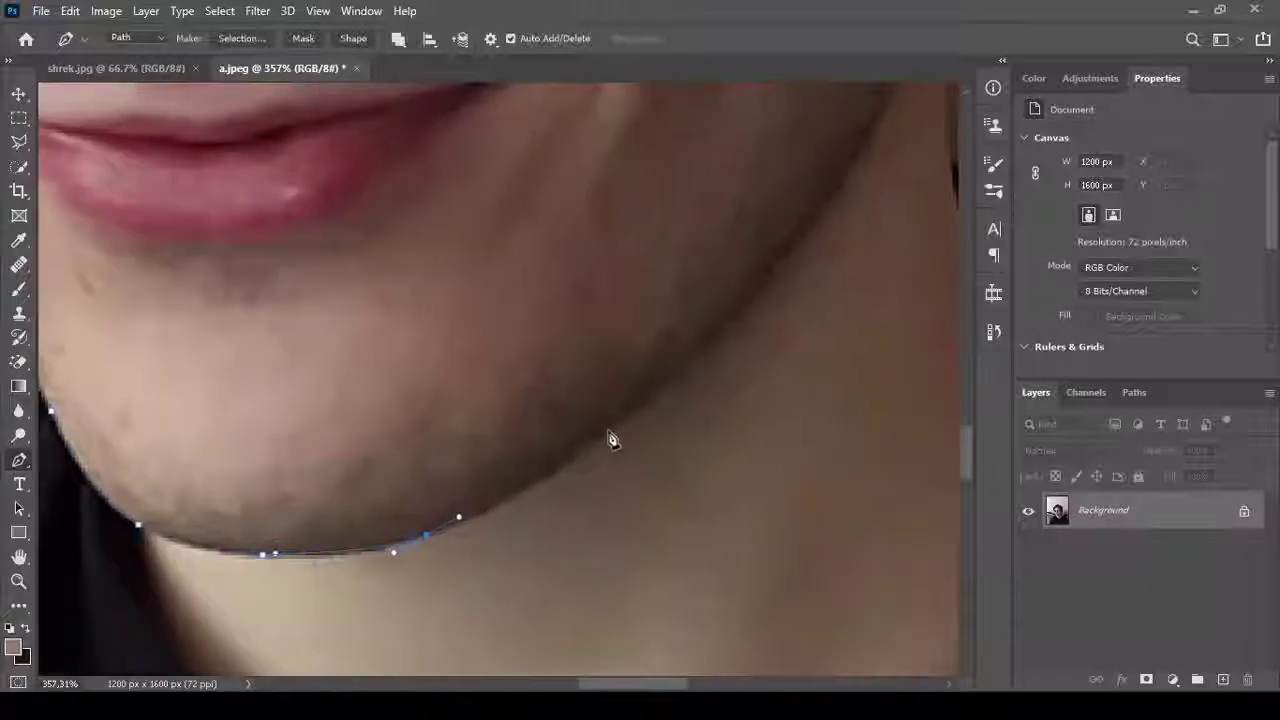
scroll(640, 405, "up", 2)
scroll(620, 408, "right", 3)
Finish the outline past the neck and hairline, then copy the selected face to Layer 1.
left_click_drag(680, 351, 480, 541)
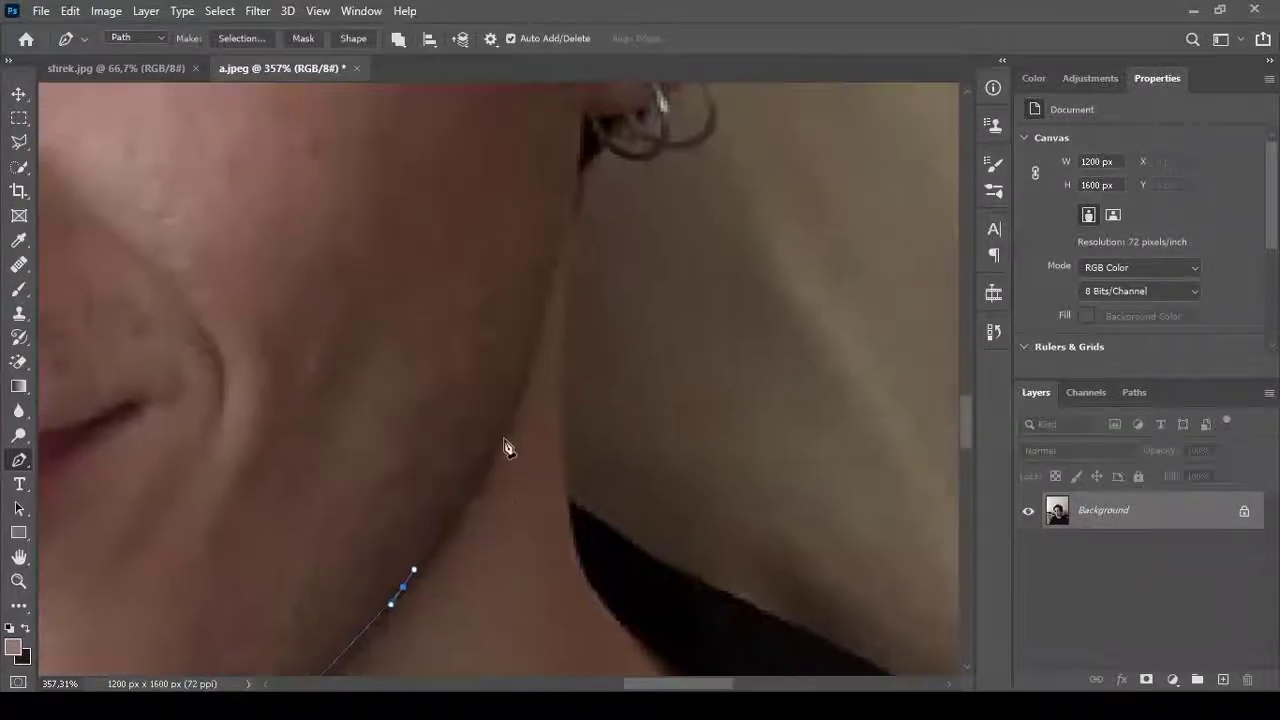
scroll(557, 234, "up", 3)
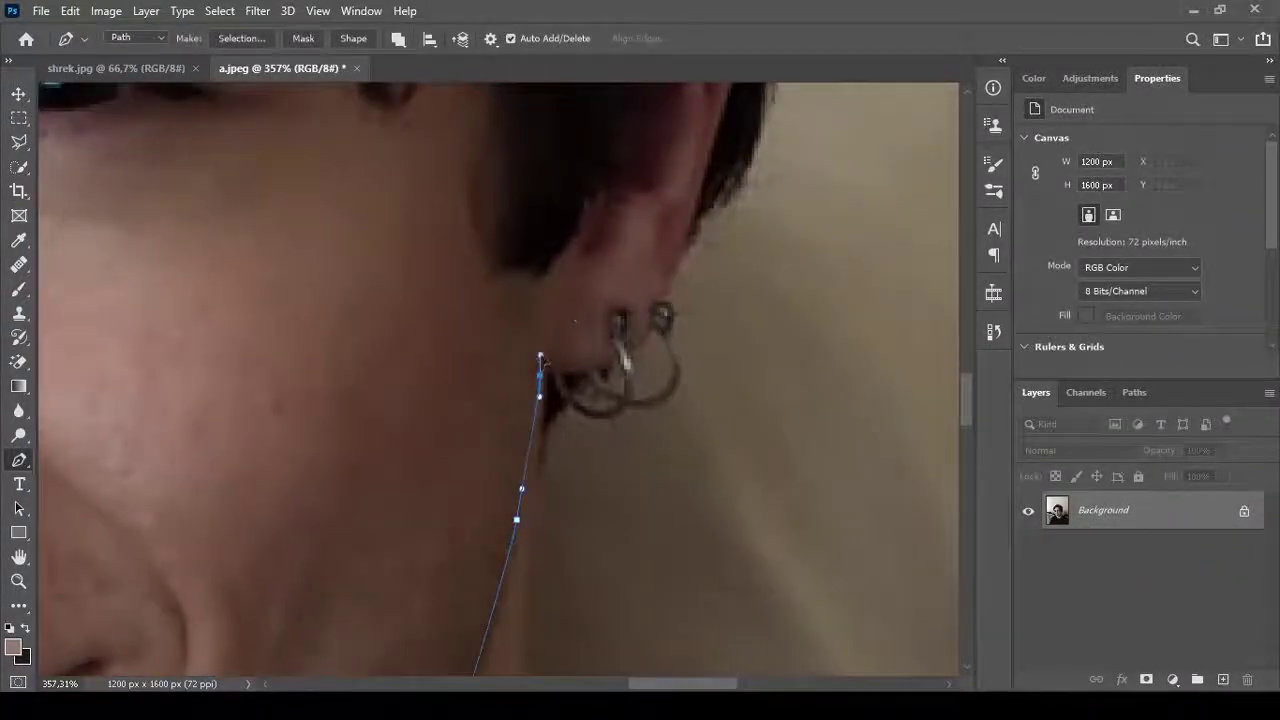
scroll(540, 356, "down", 5)
scroll(547, 348, "up", 3)
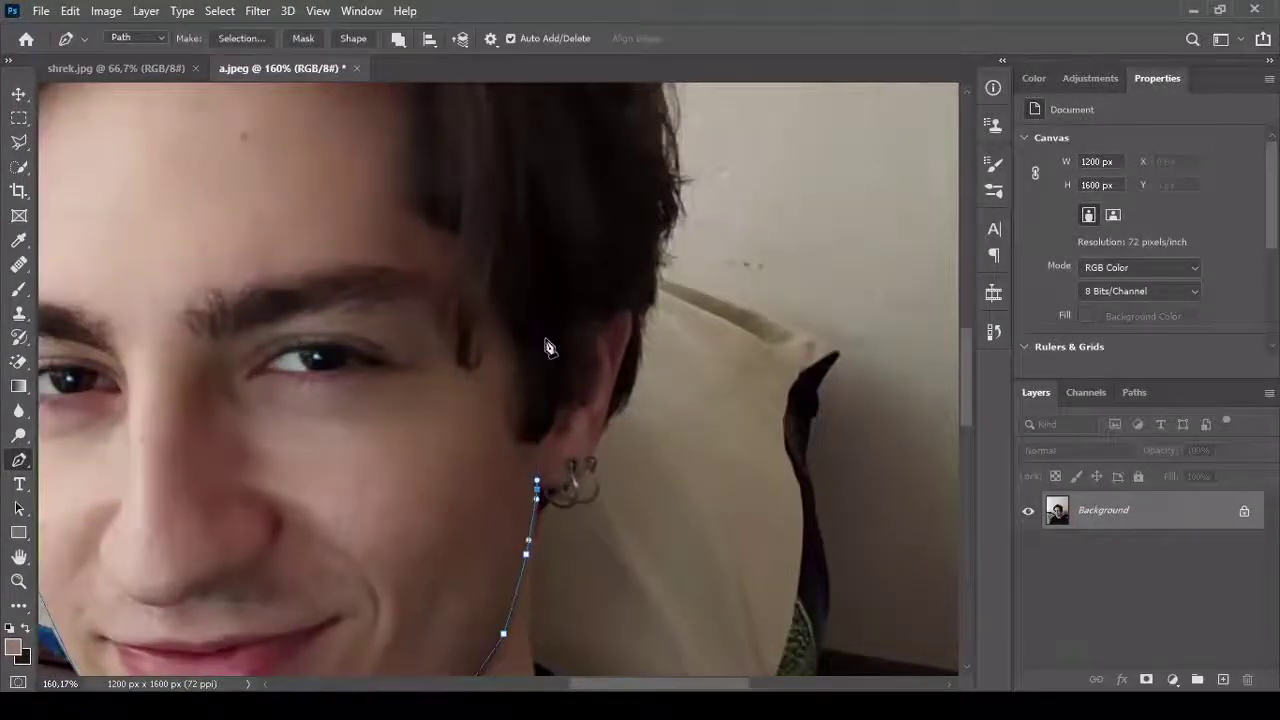
scroll(541, 355, "up", 3)
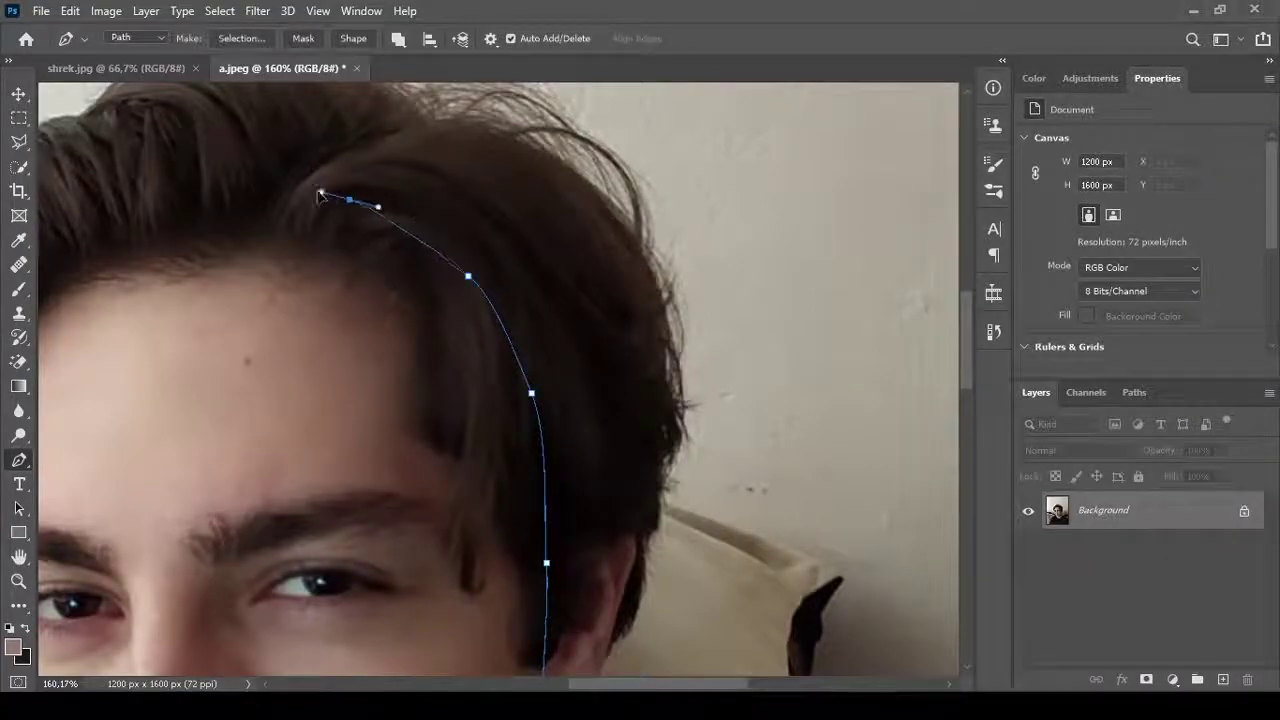
scroll(320, 195, "left", 3)
left_click_drag(346, 262, 323, 276)
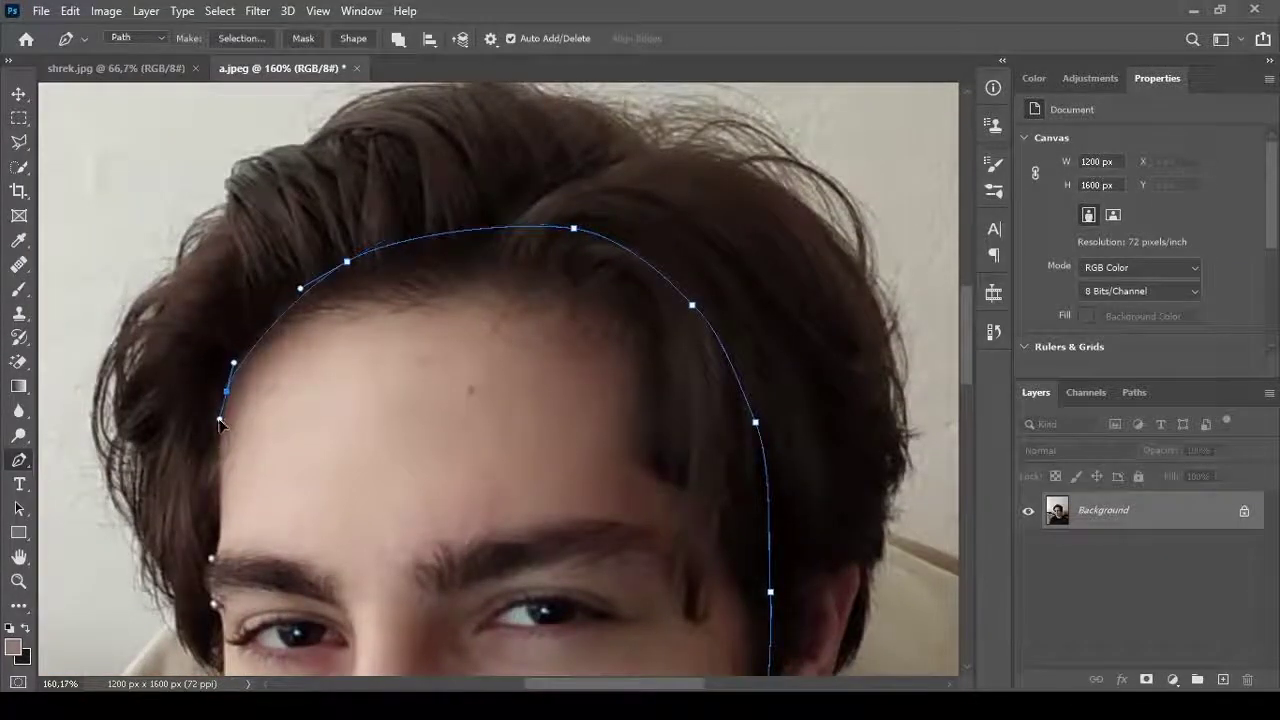
scroll(300, 380, "down", 2)
scroll(285, 418, "up", 3)
scroll(287, 445, "down", 2)
scroll(397, 363, "left", 2)
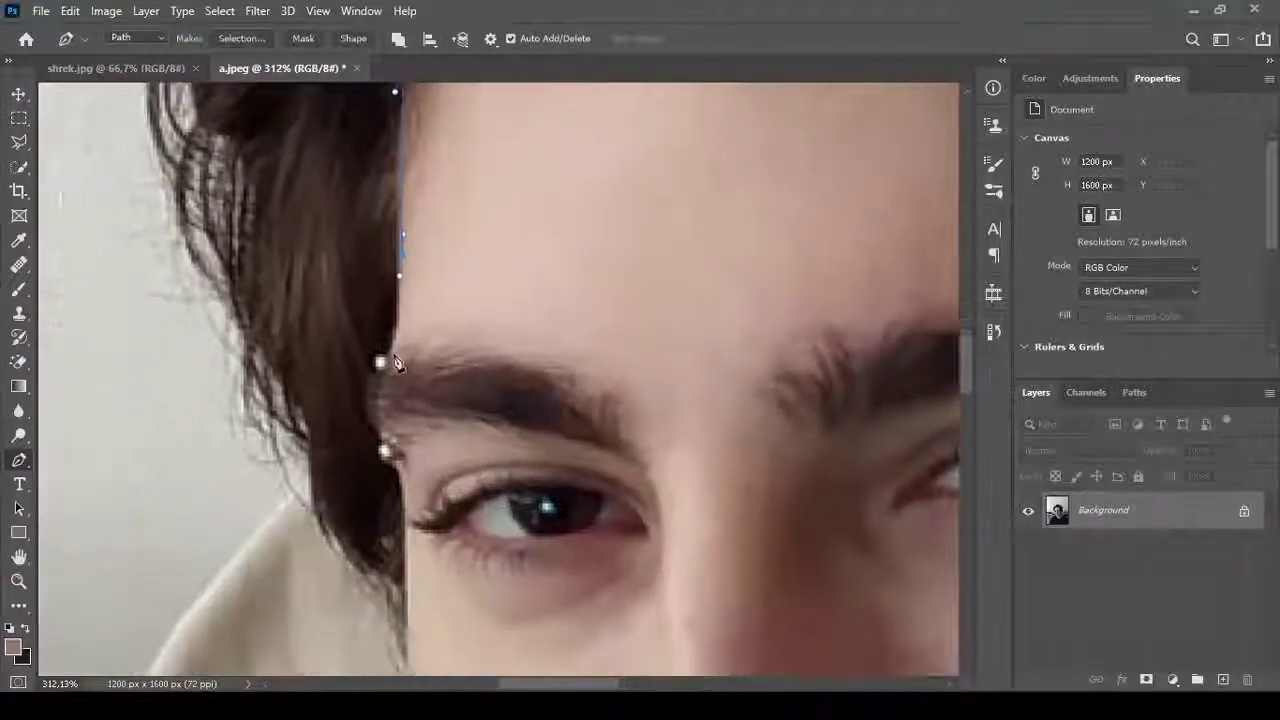
scroll(383, 375, "down", 1)
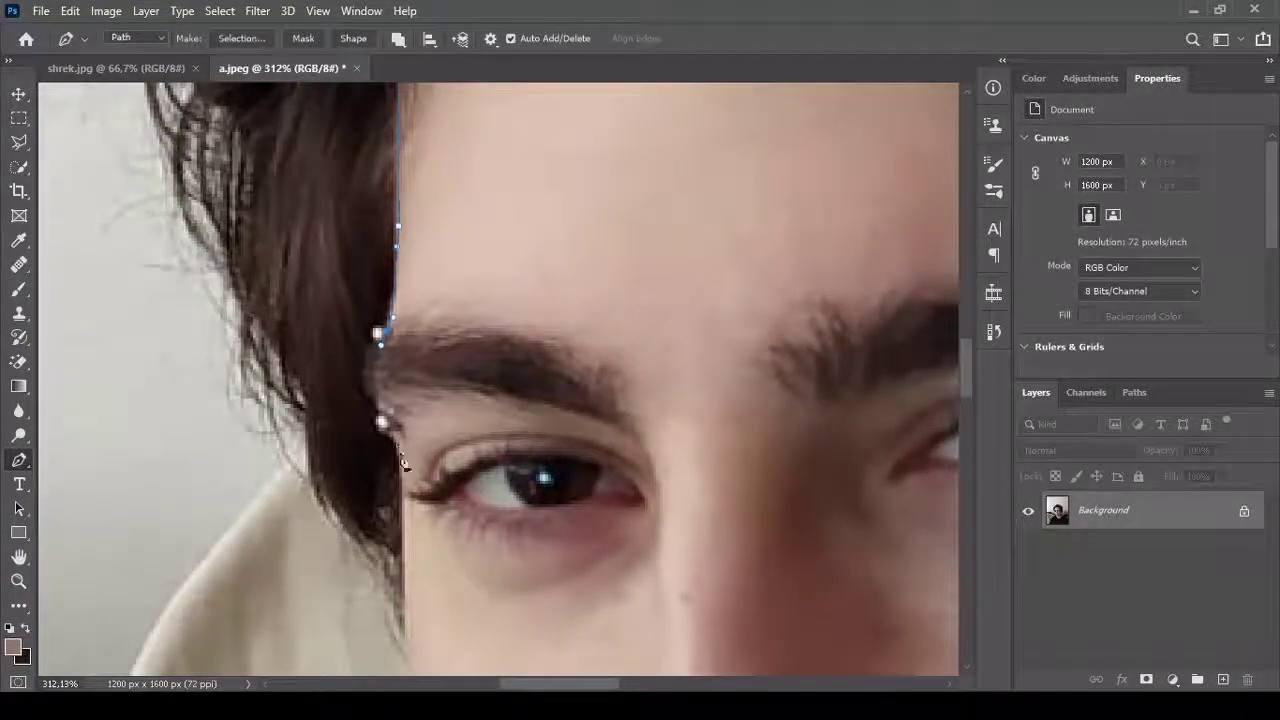
scroll(403, 455, "down", 7)
scroll(403, 425, "down", 1)
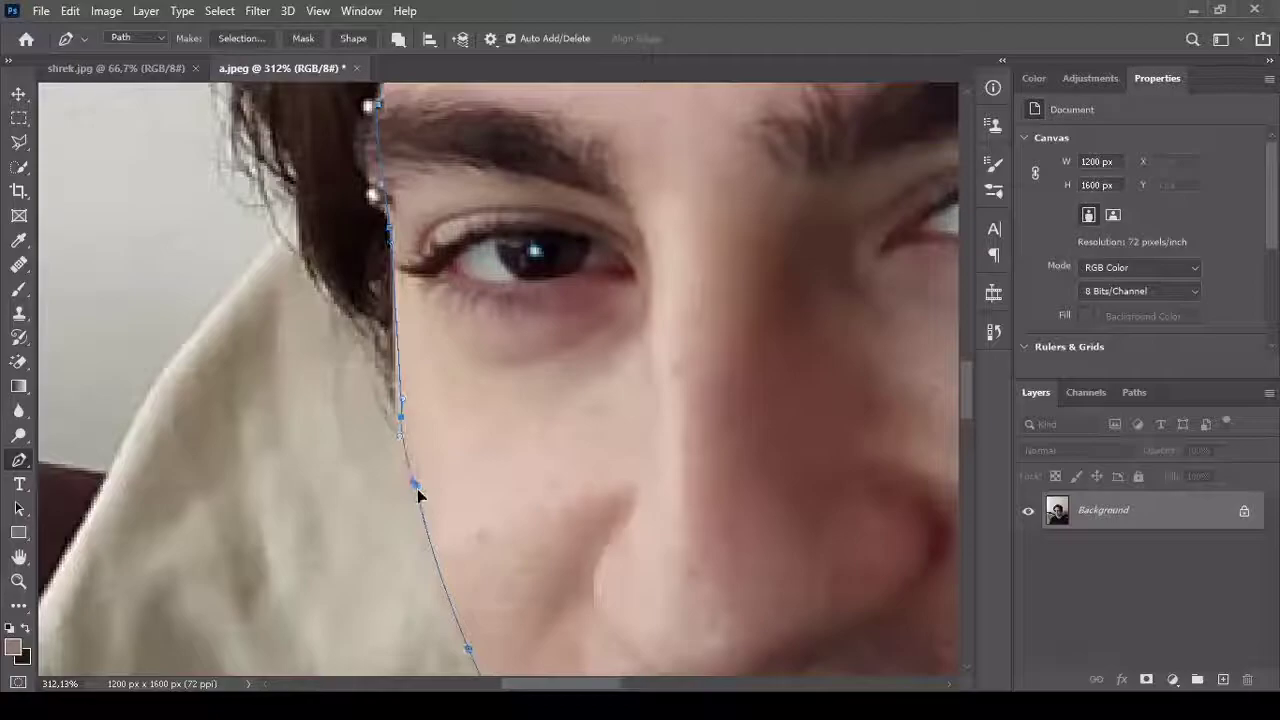
scroll(523, 414, "down", 5)
scroll(525, 440, "down", 5)
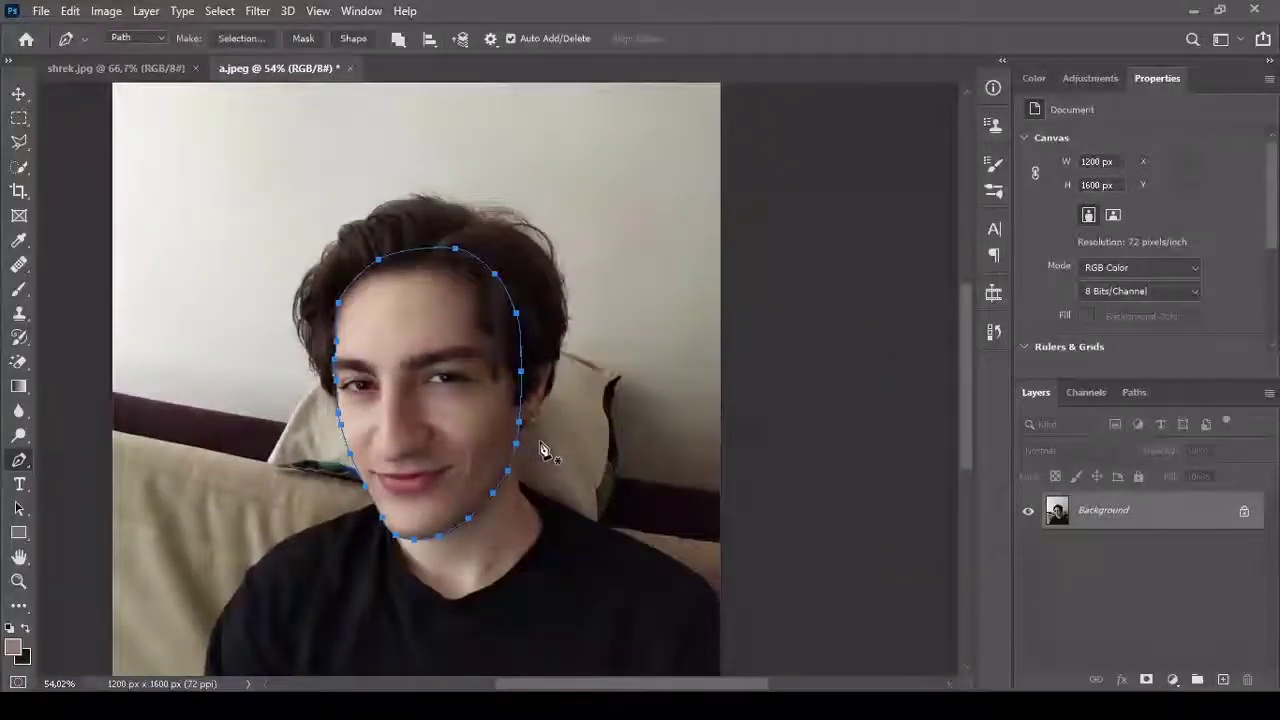
key("ctrl+Return")
key("ctrl+j")
Hide the original photo and copy a polygonal-lasso forehead skin patch to a new layer.
left_click(1028, 548)
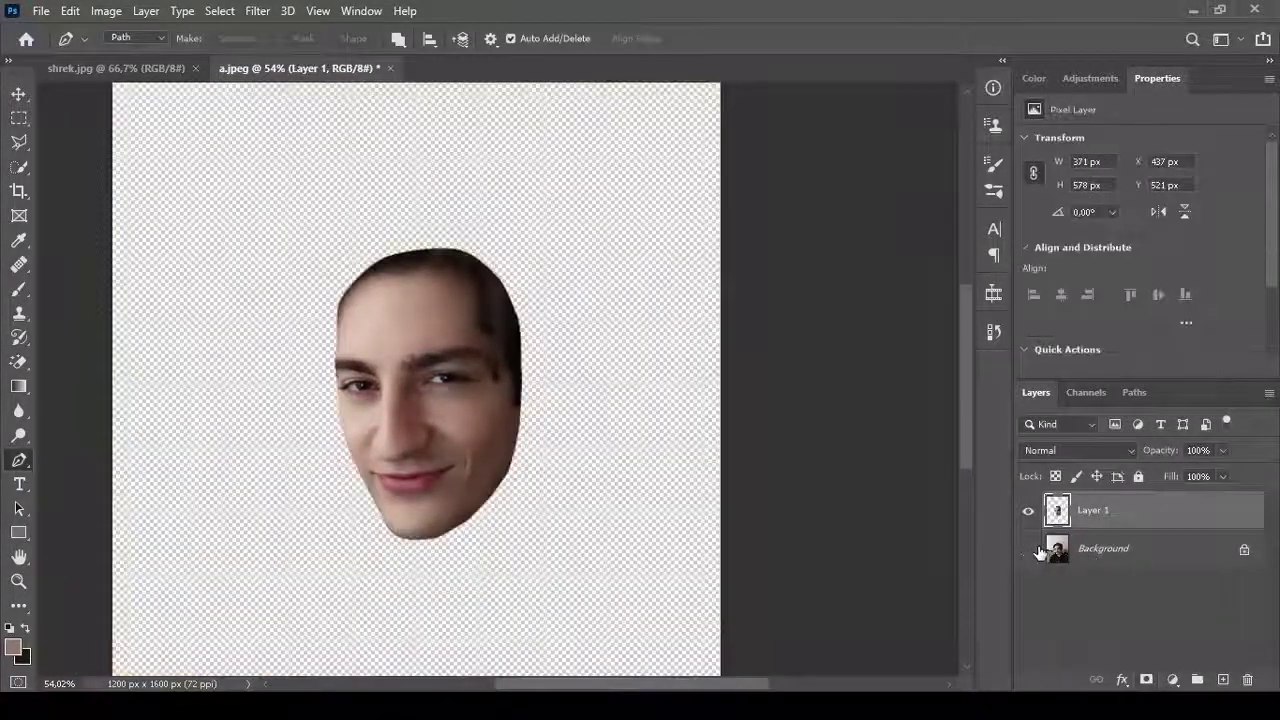
scroll(337, 277, "up", 1)
scroll(670, 445, "up", 4)
left_click(19, 142)
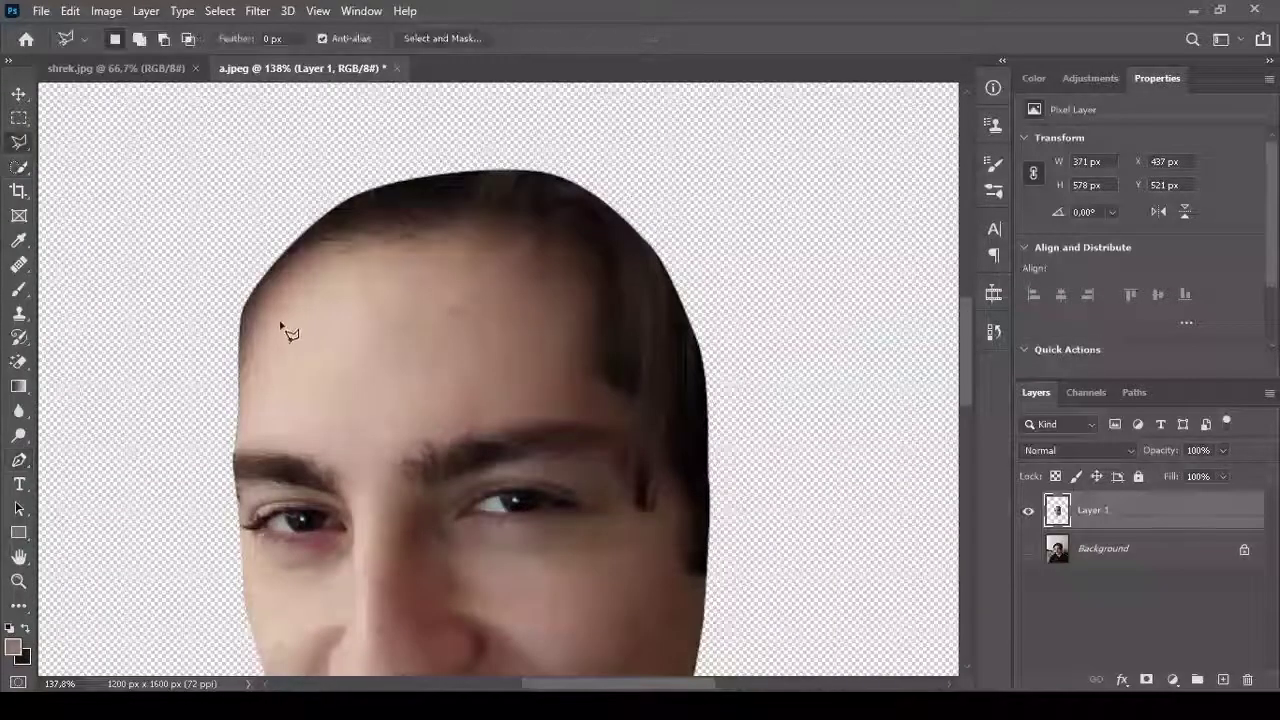
left_click(280, 318)
left_click(288, 434)
left_click(465, 298)
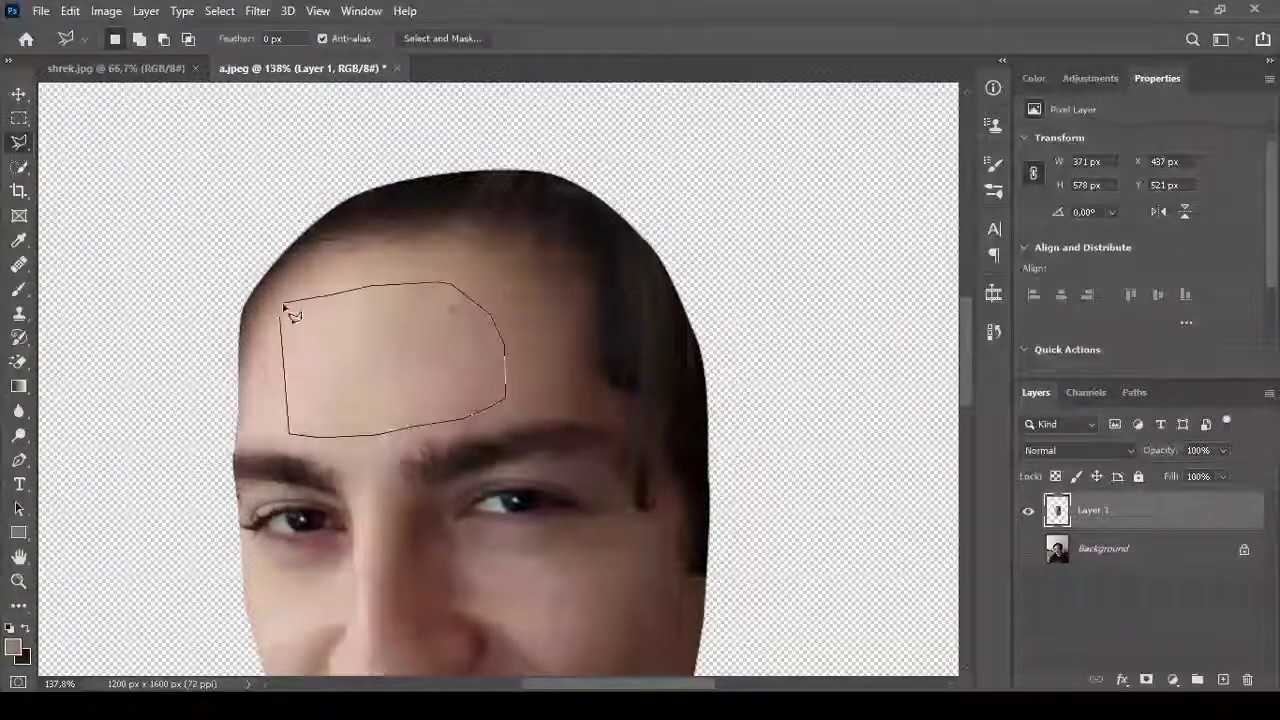
left_click(282, 318)
key("ctrl+j")
Enlarge the forehead patch to about double size and tilt it, at 50% opacity.
key("ctrl+t")
left_click_drag(505, 281, 786, 163)
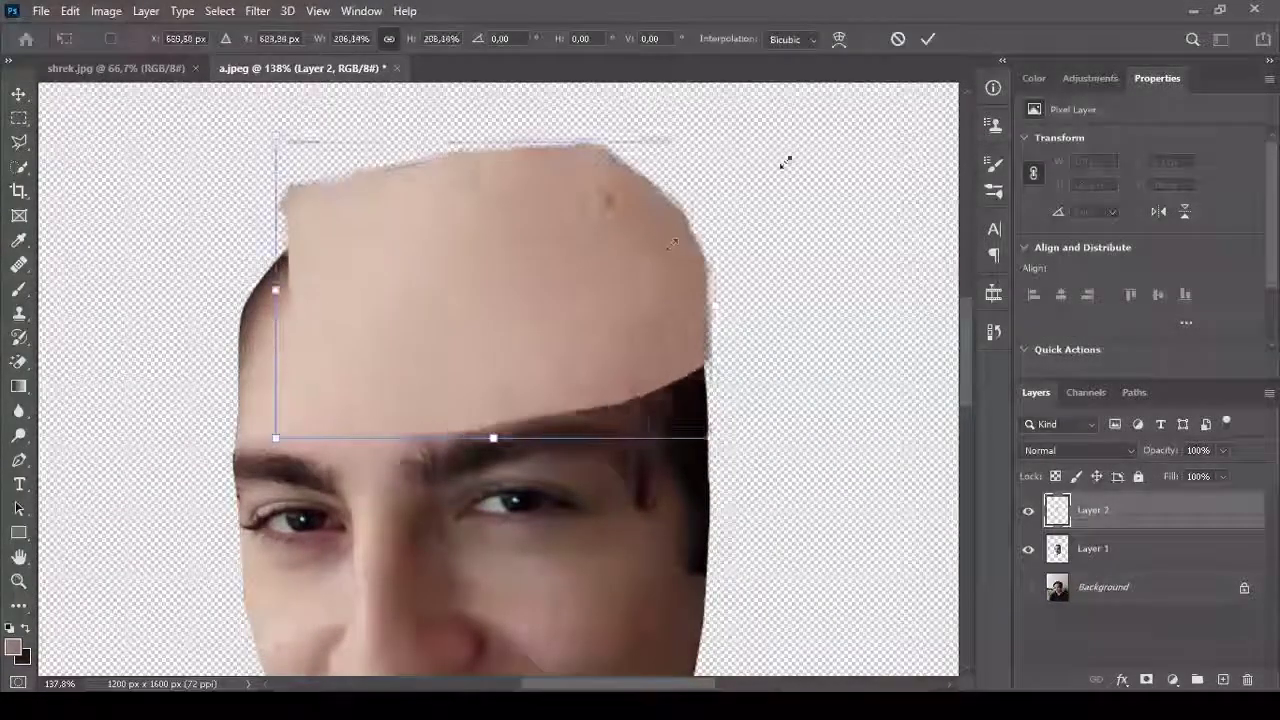
left_click_drag(600, 450, 646, 425)
left_click(839, 38)
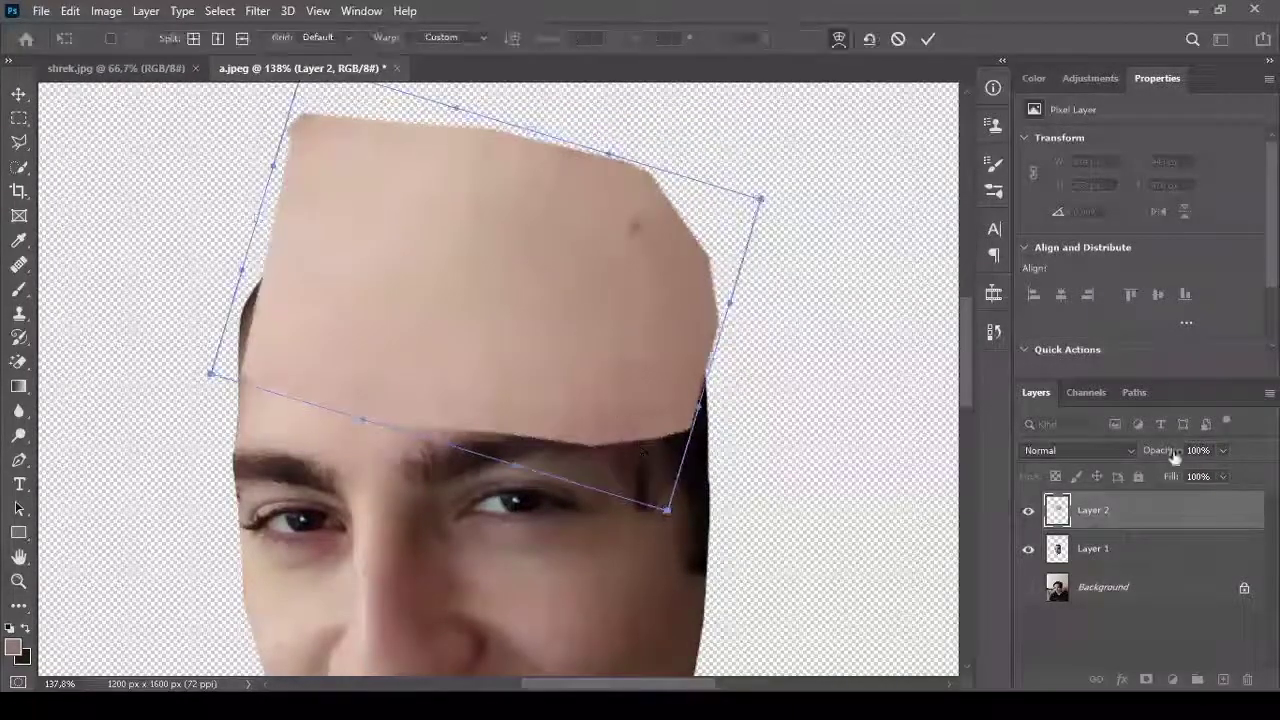
left_click_drag(1171, 451, 1140, 451)
Warp the patch into a dome over the hair, lifting its bottom above the eyebrows.
mouse_move(737, 263)
left_mouse_down()
mouse_move(686, 300)
mouse_move(678, 274)
left_mouse_up()
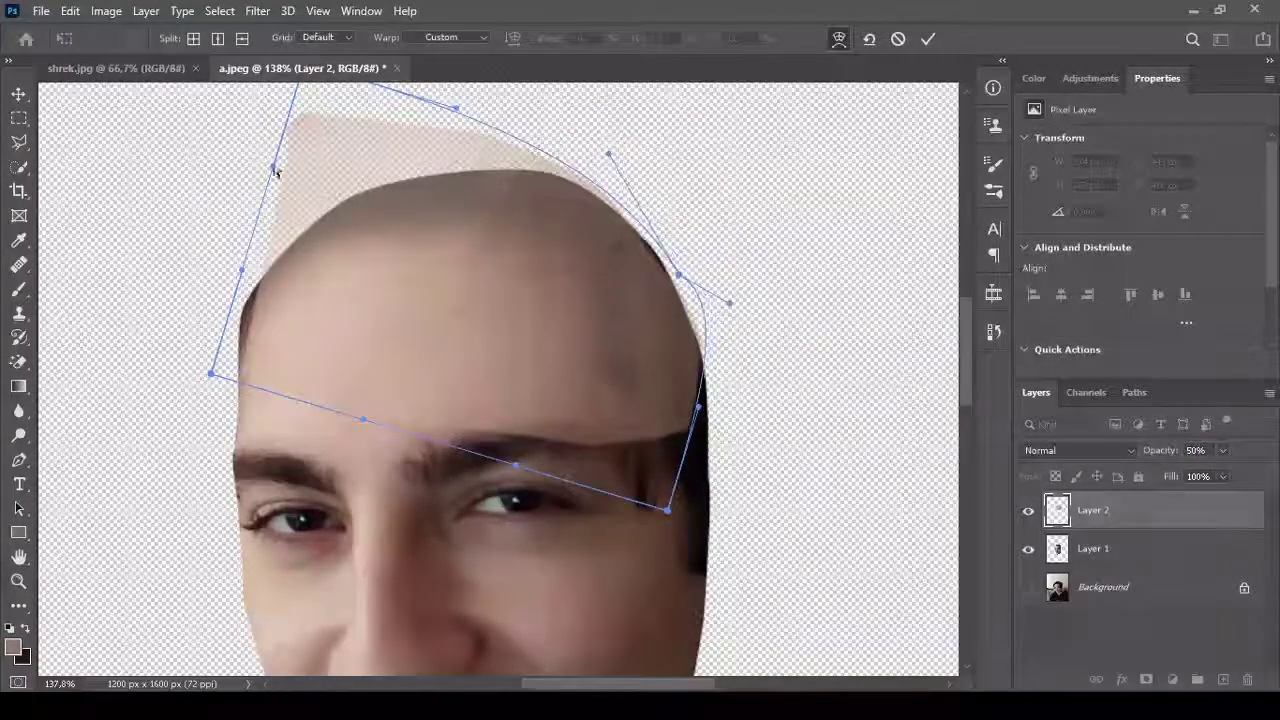
left_click_drag(275, 175, 235, 398)
scroll(456, 124, "up", 2)
left_click_drag(306, 155, 320, 236)
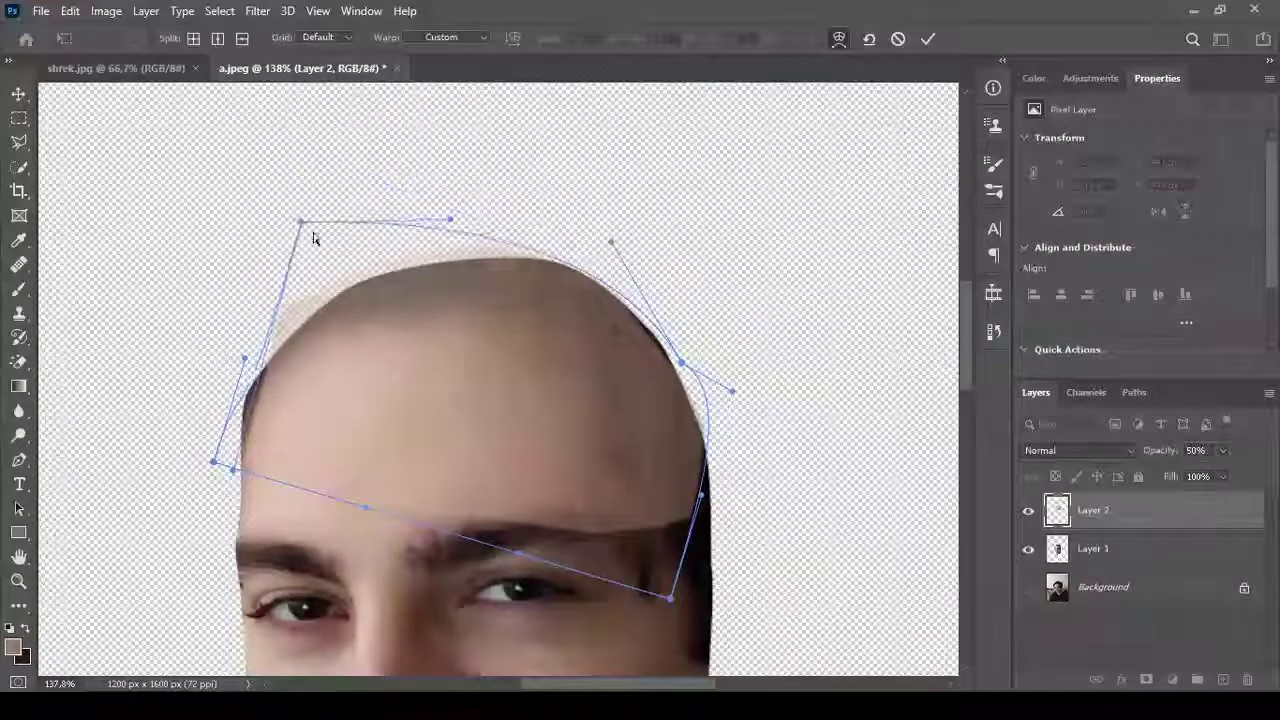
left_click_drag(236, 360, 215, 352)
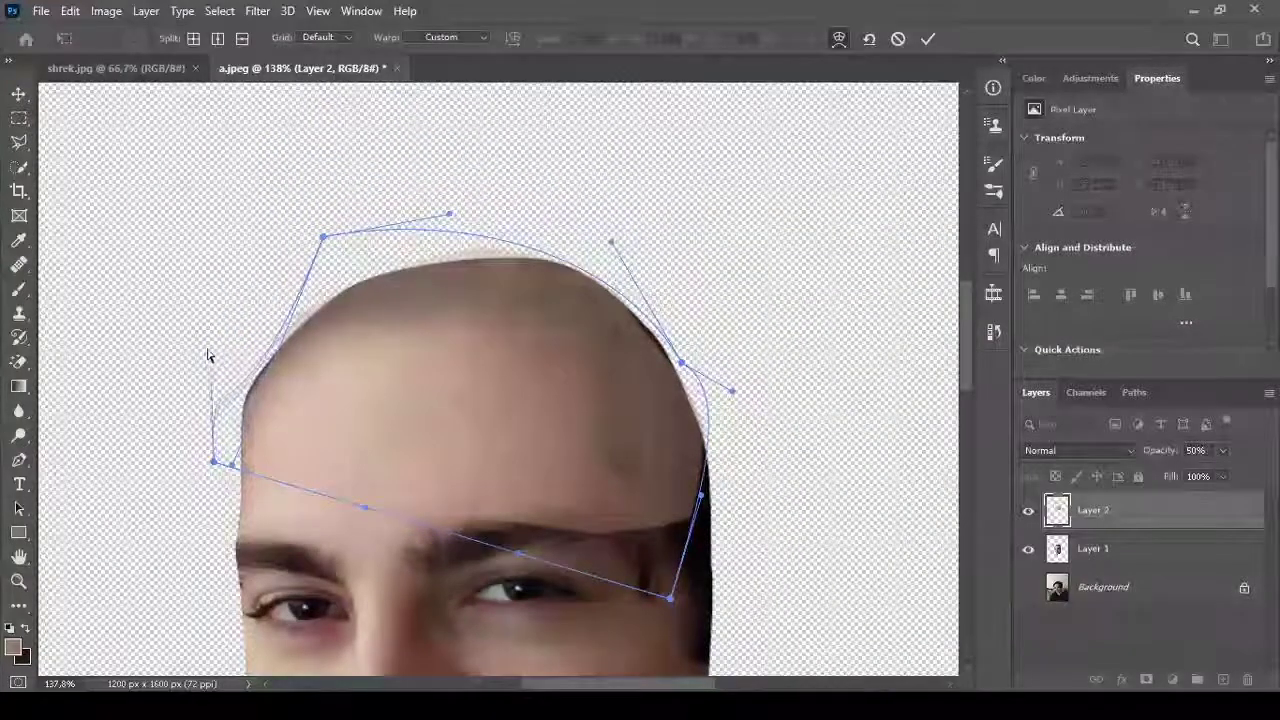
left_click_drag(704, 608, 721, 613)
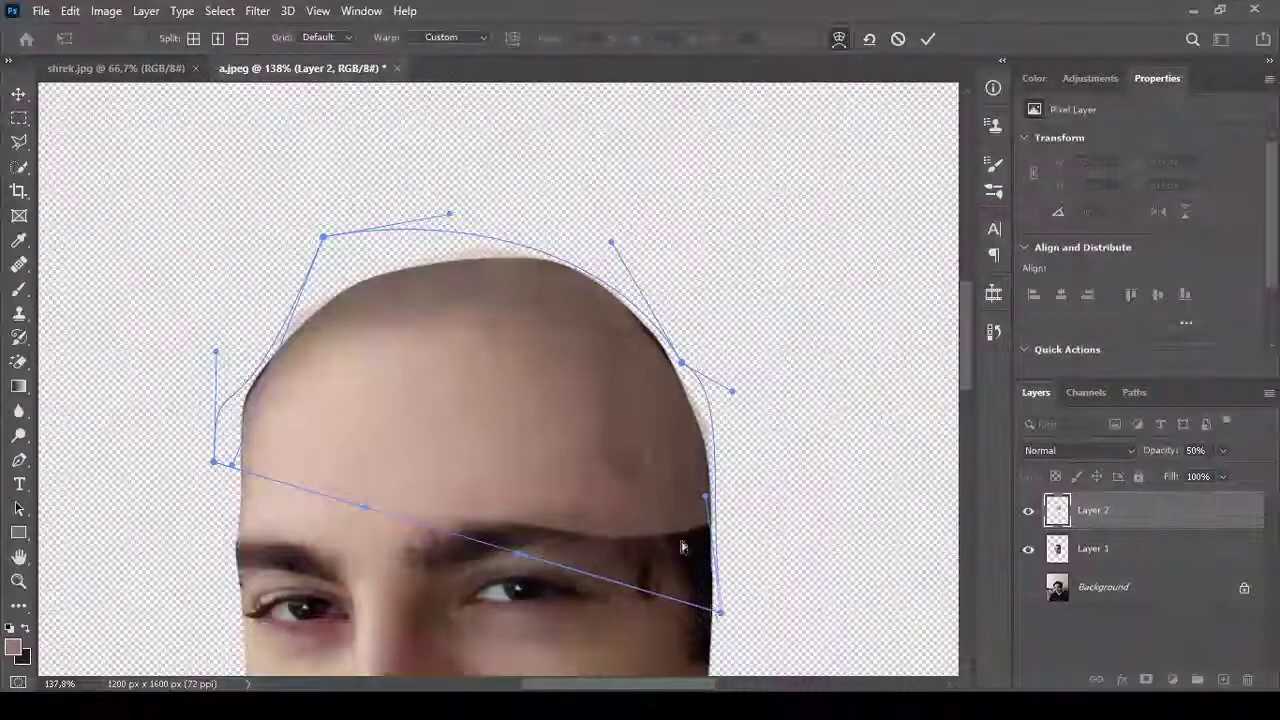
left_click_drag(681, 355, 686, 345)
left_click_drag(215, 351, 197, 352)
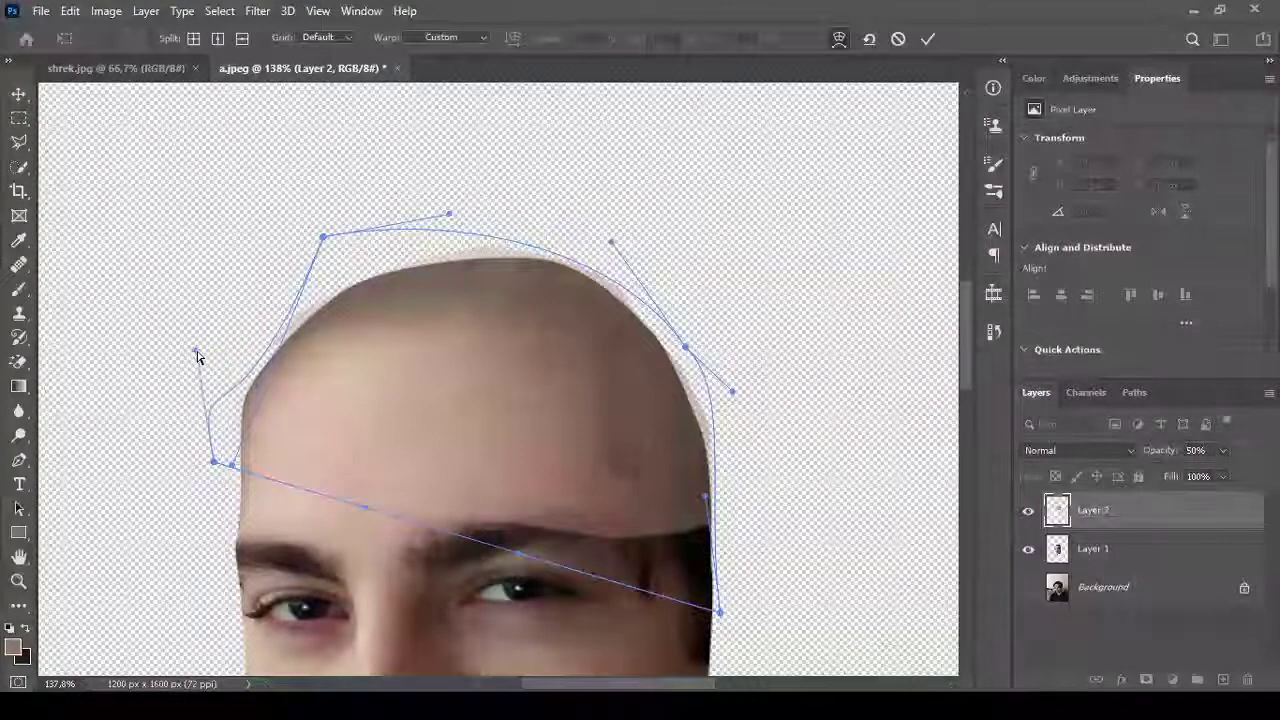
left_click_drag(535, 532, 543, 486)
left_click_drag(417, 480, 410, 470)
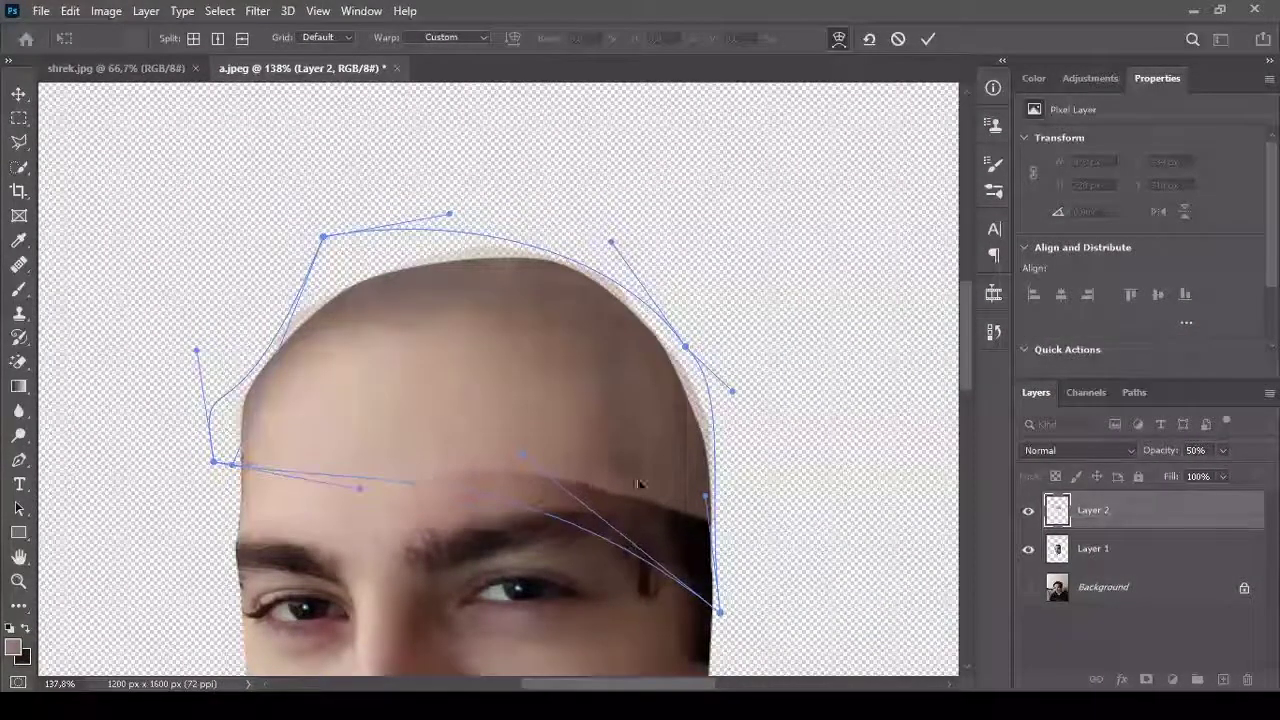
left_click_drag(530, 490, 517, 457)
key("Return")
Restore the skin patch layer to 100% opacity.
scroll(500, 400, "down", 2)
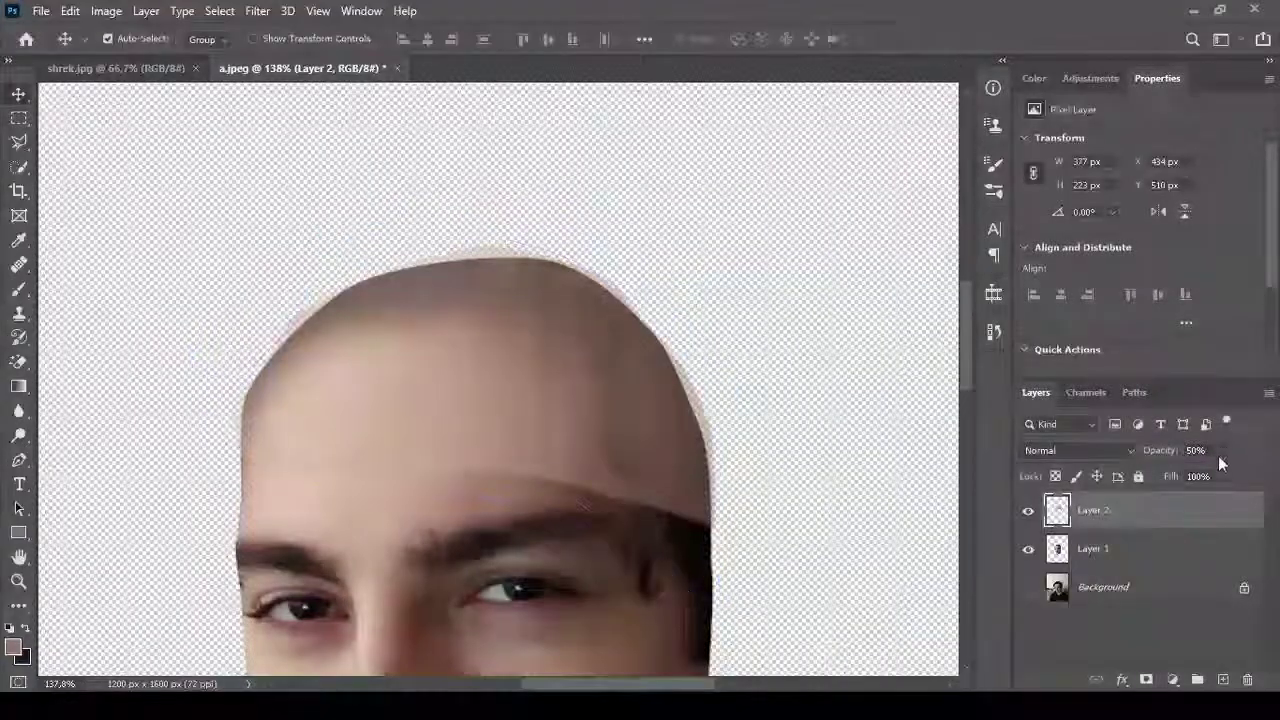
left_click_drag(1222, 450, 1240, 478)
scroll(629, 423, "right", 1)
left_click(14, 355)
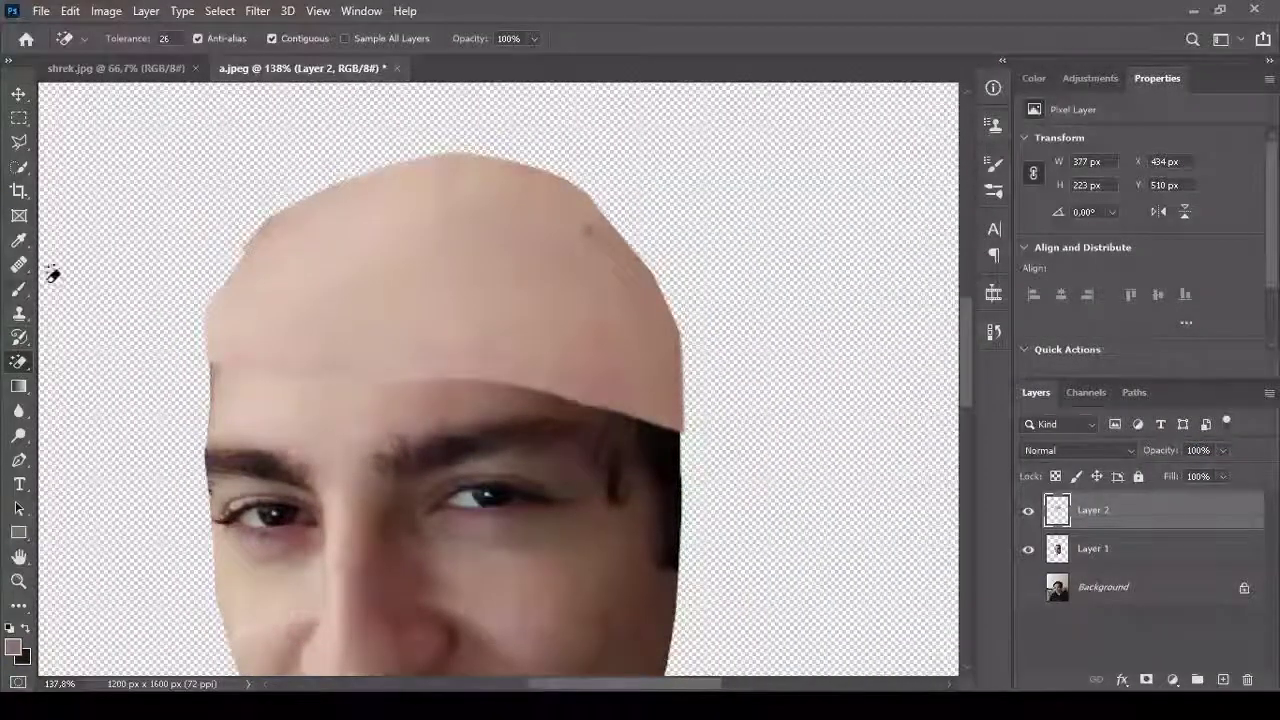
Mask Layer 2 and paint black with a small brush to blend its edge into the eyebrow.
key("b")
left_click(1146, 679)
left_click_drag(337, 429, 300, 430)
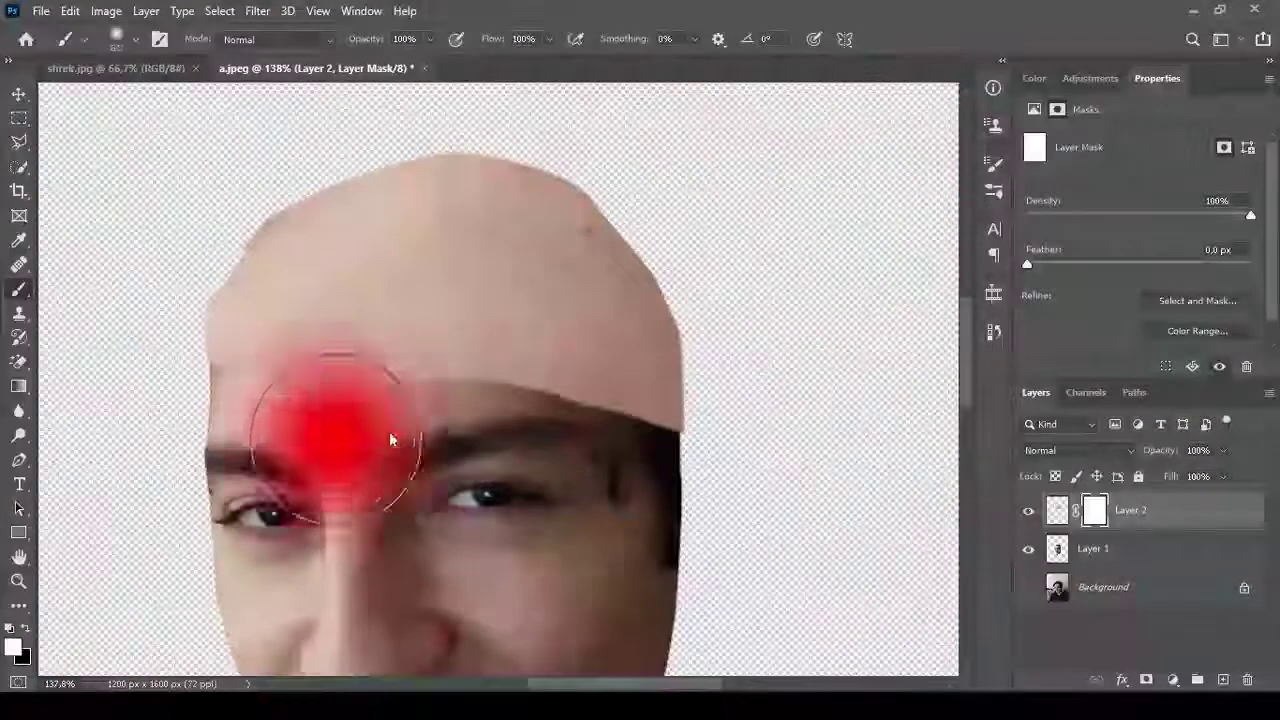
key("x")
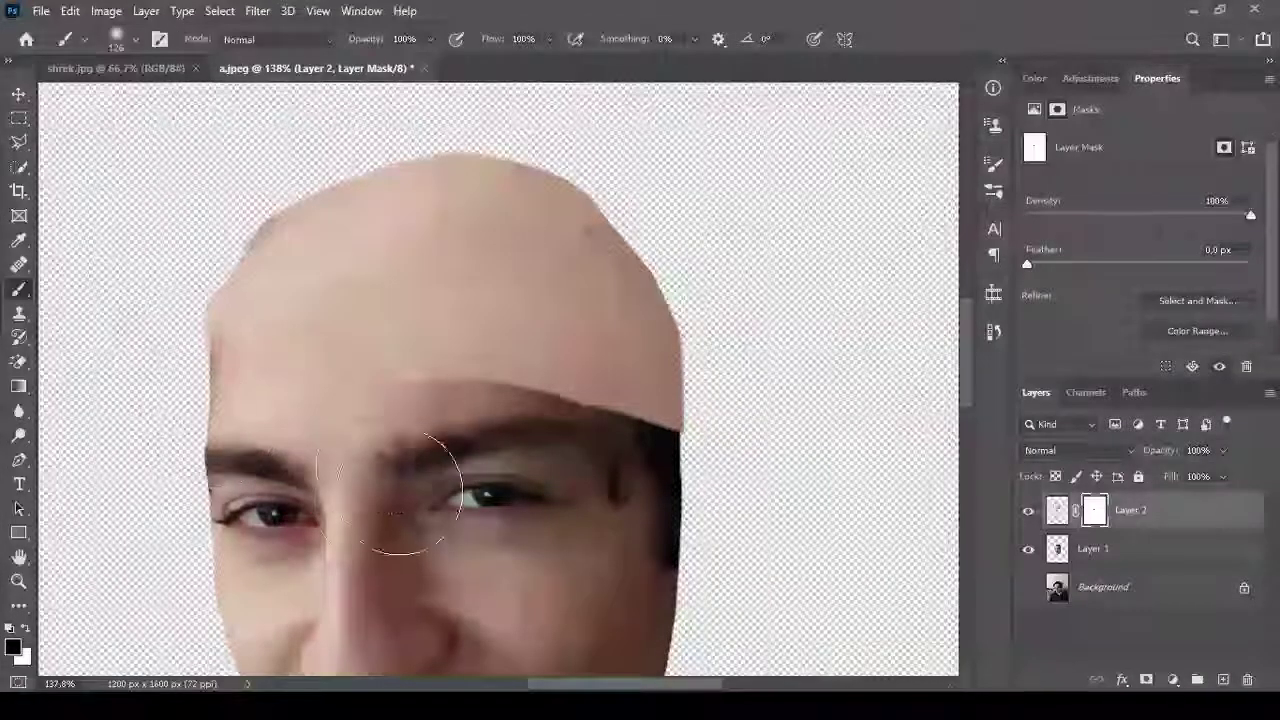
mouse_move(523, 452)
left_mouse_down()
mouse_move(623, 486)
mouse_move(583, 481)
left_mouse_up()
key("x")
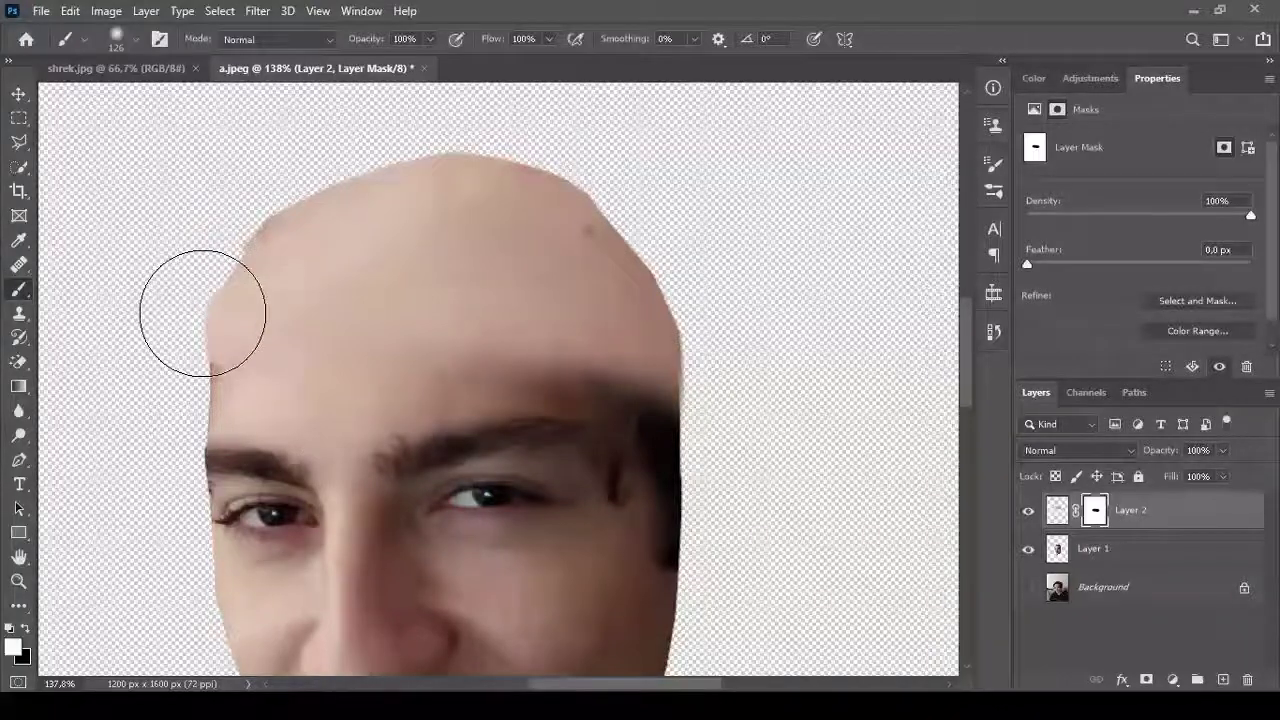
Warp the forehead's upper-left area outward to round the head.
key("v")
key("ctrl+t")
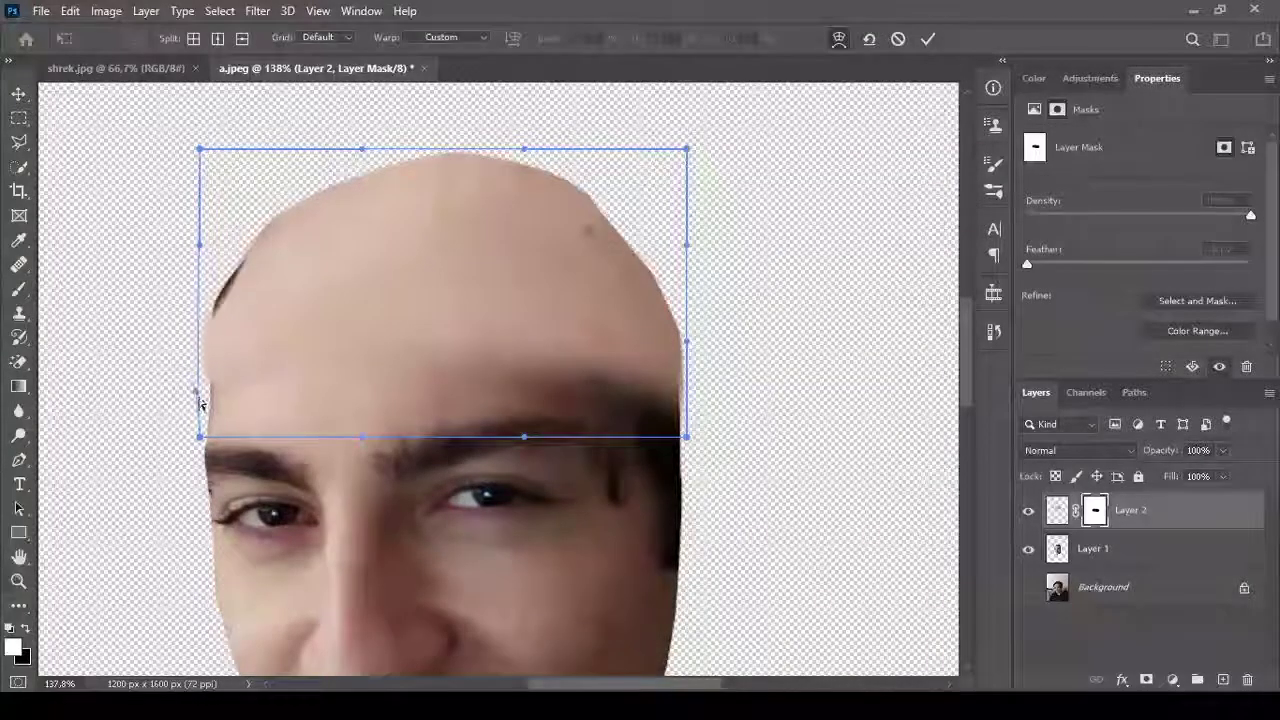
left_click_drag(200, 149, 129, 136)
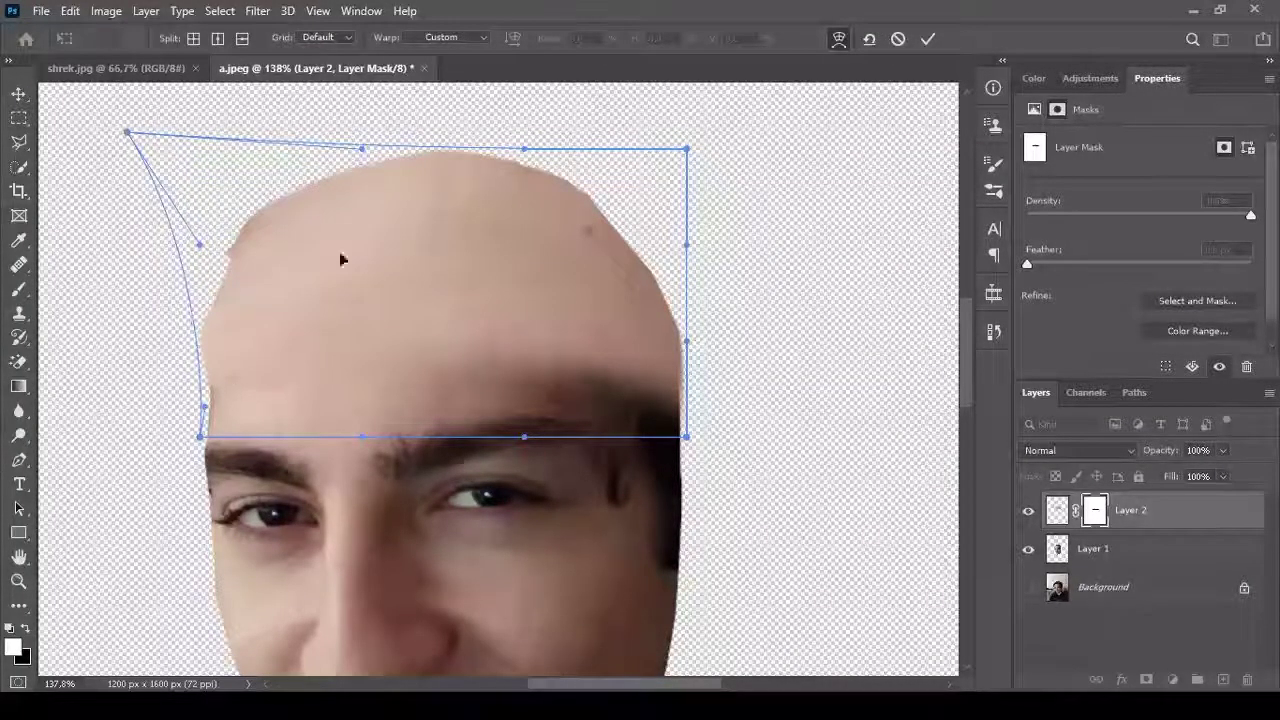
key("Return")
key("b")
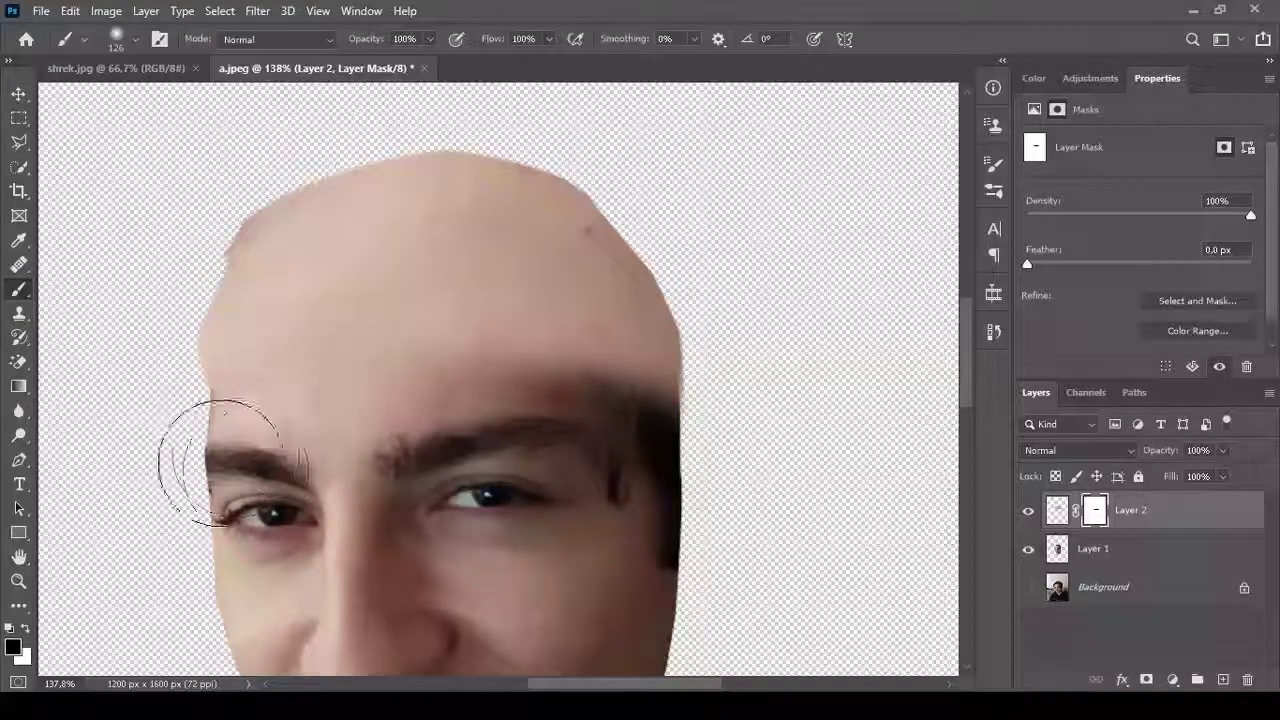
key("x")
Duplicate the forehead layer and move the copy down and to the right.
scroll(731, 406, "down", 3)
scroll(663, 449, "up", 3)
key("v")
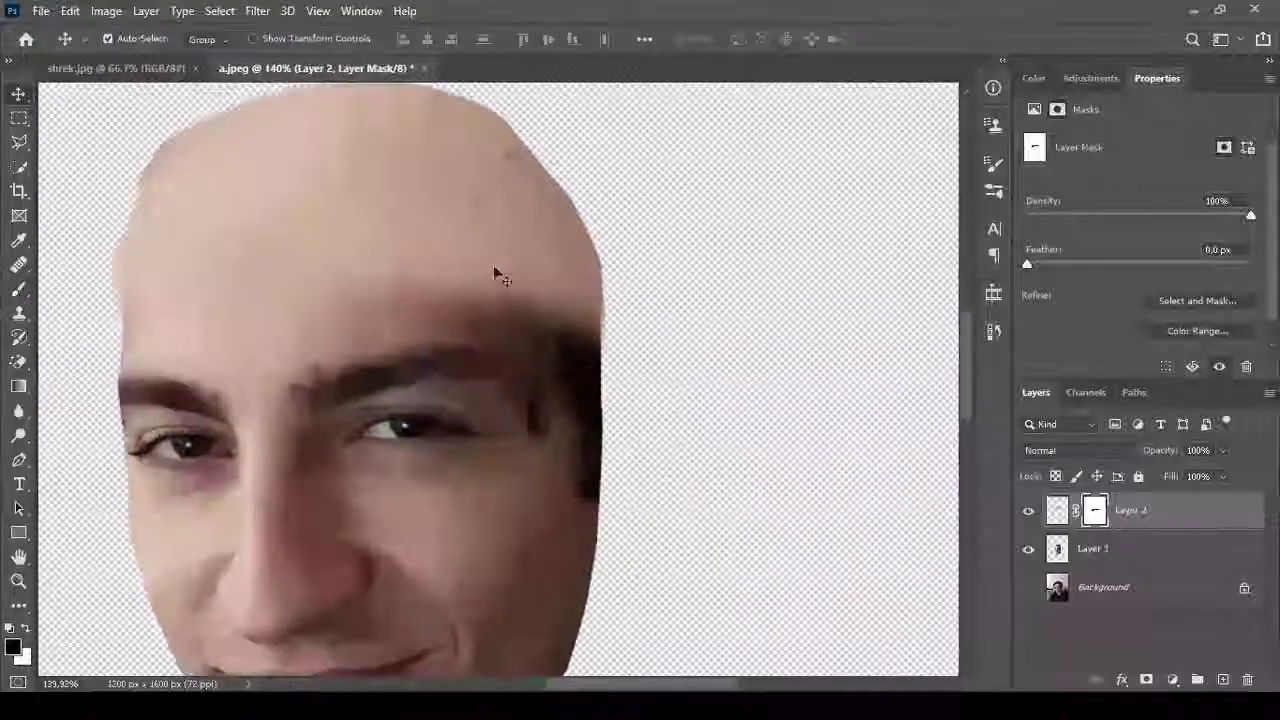
key("ctrl+j")
left_click_drag(497, 274, 520, 460)
key("ctrl+t")
Rotate and shrink the skin copy onto the right temple, warping its edges to the head's curve.
mouse_move(709, 229)
left_mouse_down()
mouse_move(532, 630)
mouse_move(746, 343)
left_mouse_up()
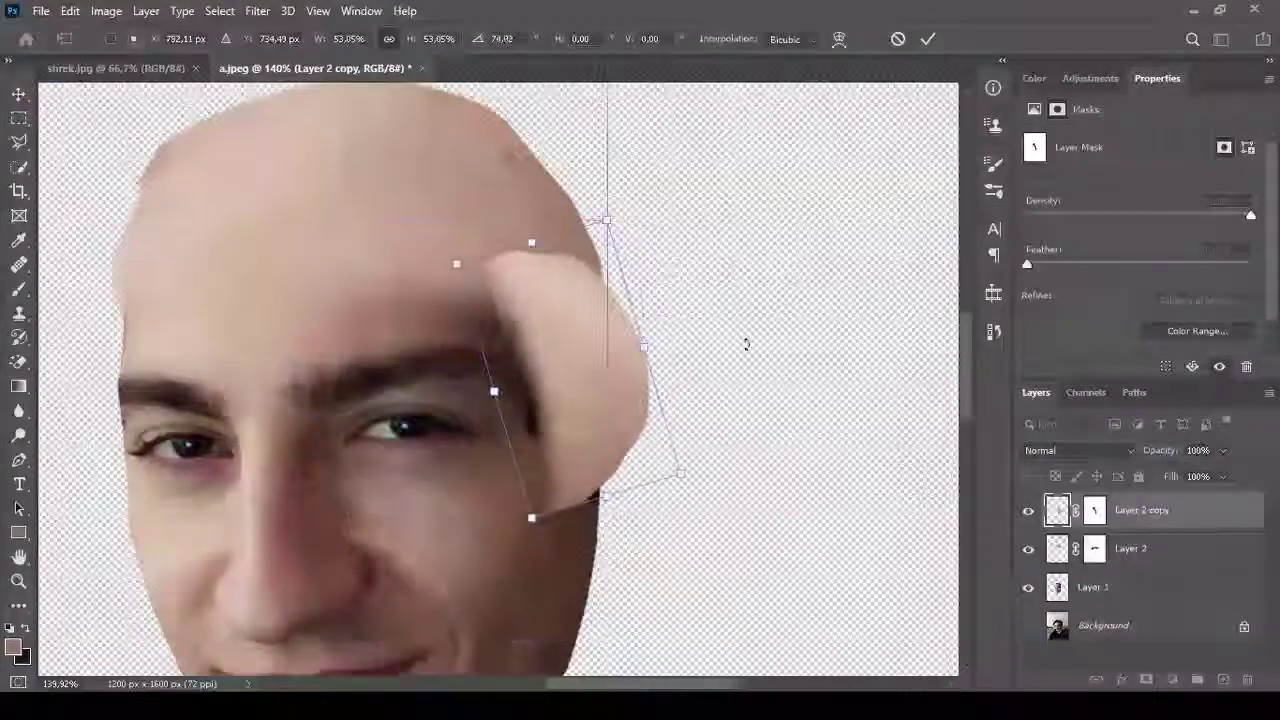
left_click_drag(1160, 450, 1205, 455)
right_click(580, 371)
left_click(580, 434)
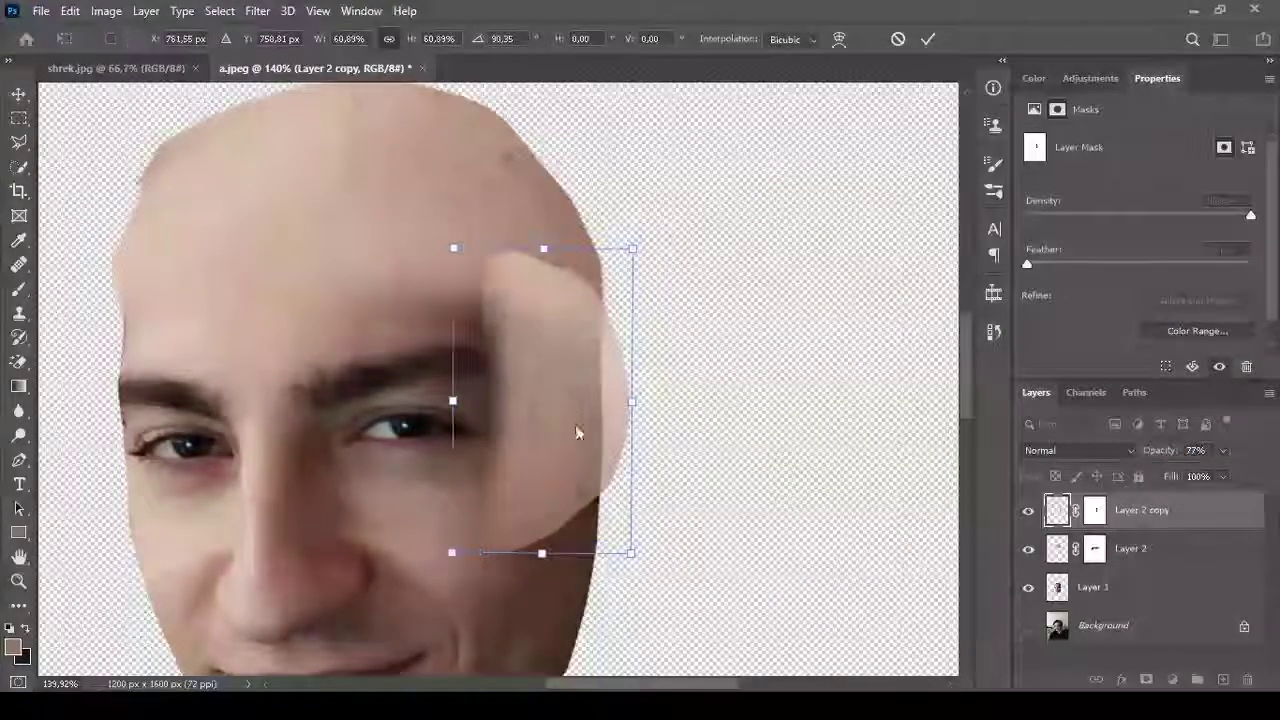
left_click_drag(511, 553, 668, 650)
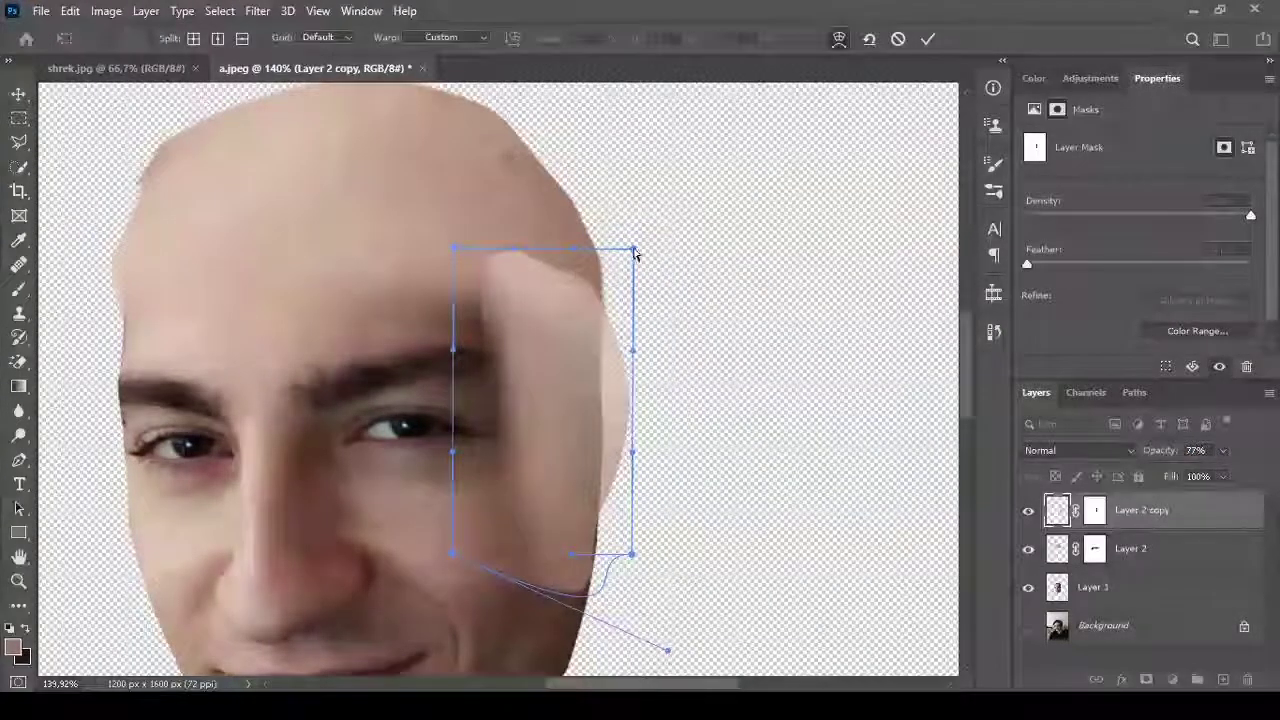
mouse_move(632, 248)
left_mouse_down()
mouse_move(560, 195)
mouse_move(599, 197)
left_mouse_up()
left_click_drag(606, 297, 629, 378)
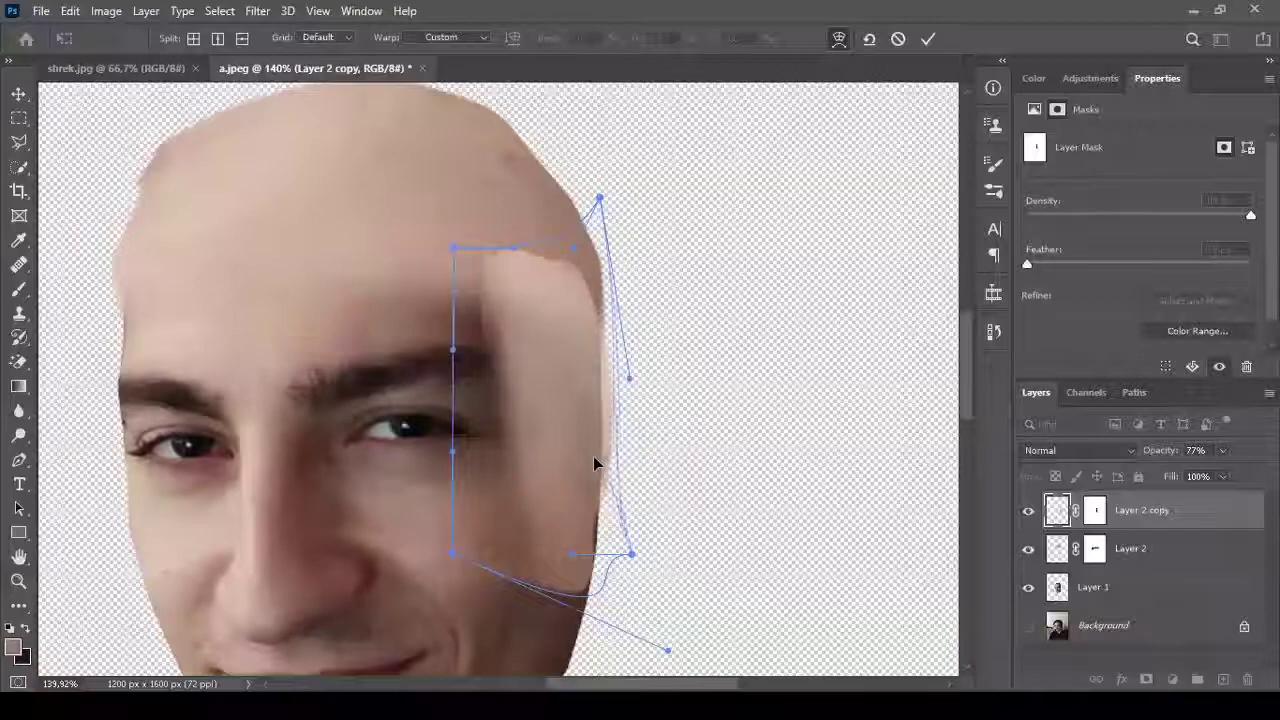
left_click_drag(632, 452, 570, 464)
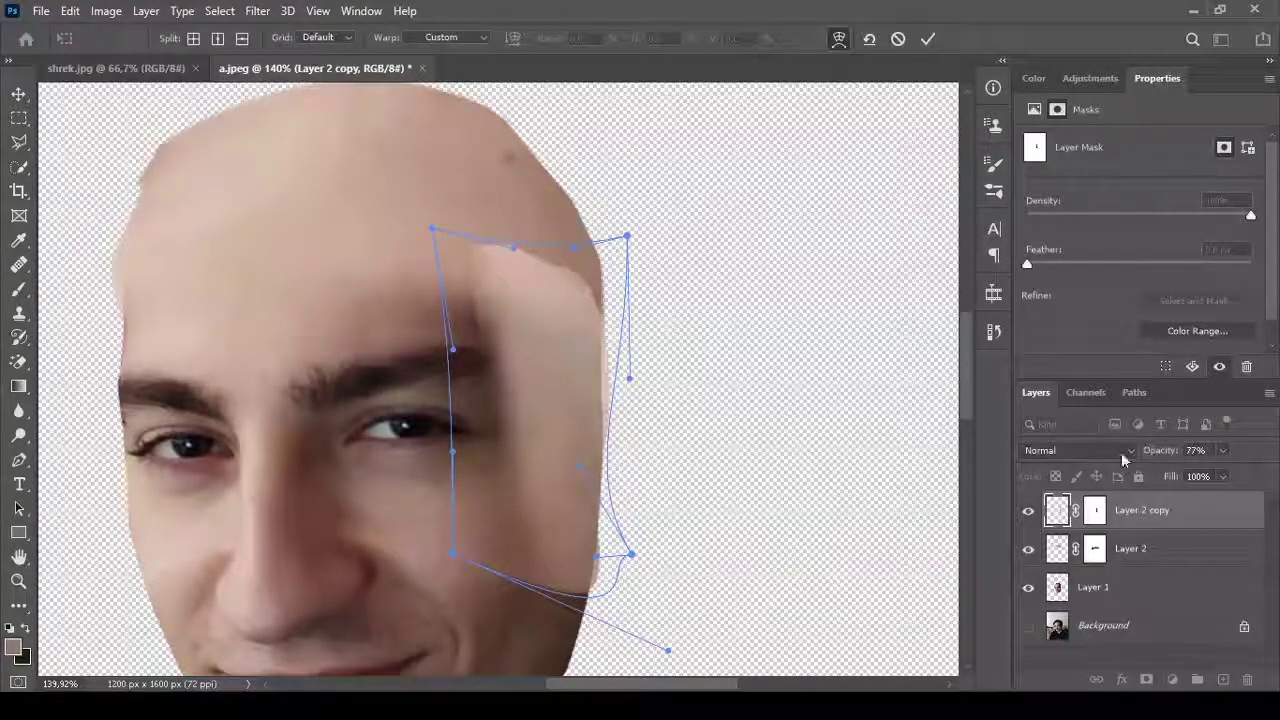
left_click(928, 38)
Darken the patch with a clipped Exposure adjustment at -0.42 and merge it down.
left_click(1109, 129)
left_click_drag(1139, 187, 1128, 188)
key("ctrl+alt+g")
key("ctrl+0")
left_click(1147, 549, "shift")
Mask the right-side skin patch and brush-blend its dark forehead and pale face areas.
key("ctrl+e")
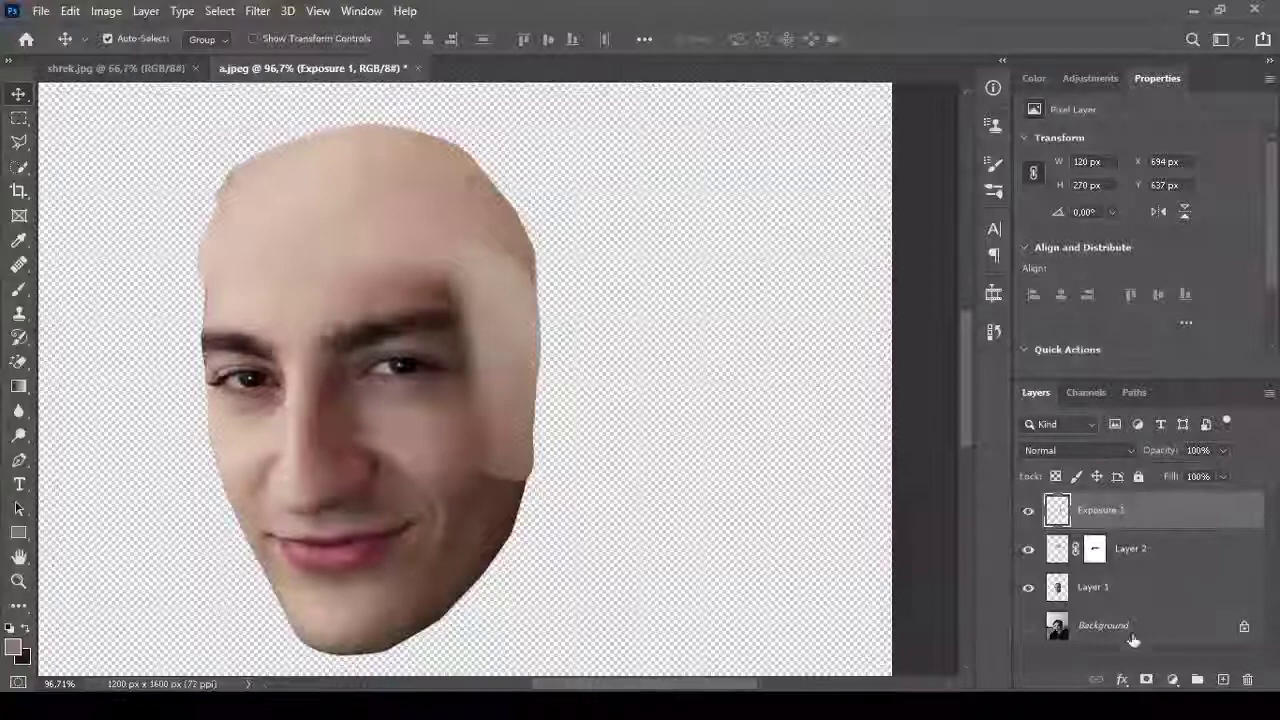
left_click(1146, 679)
key("b")
left_click(565, 221)
left_click_drag(565, 221, 460, 130)
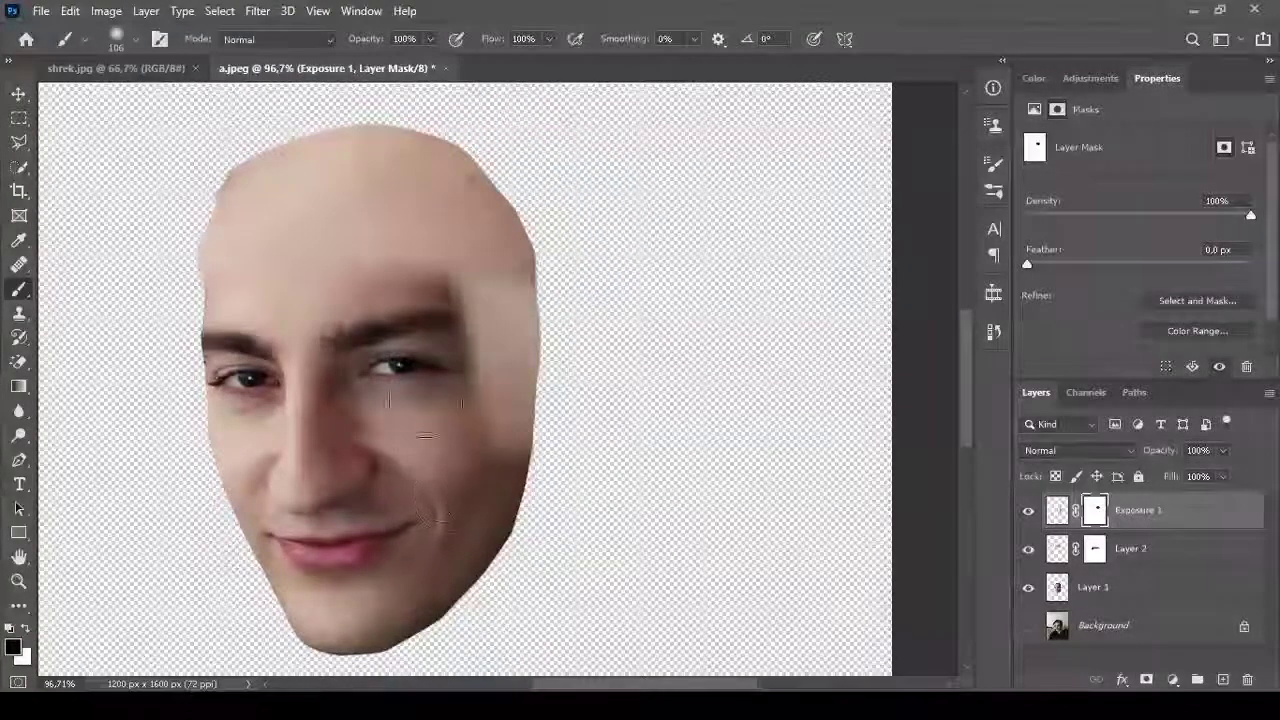
left_click_drag(470, 380, 468, 285)
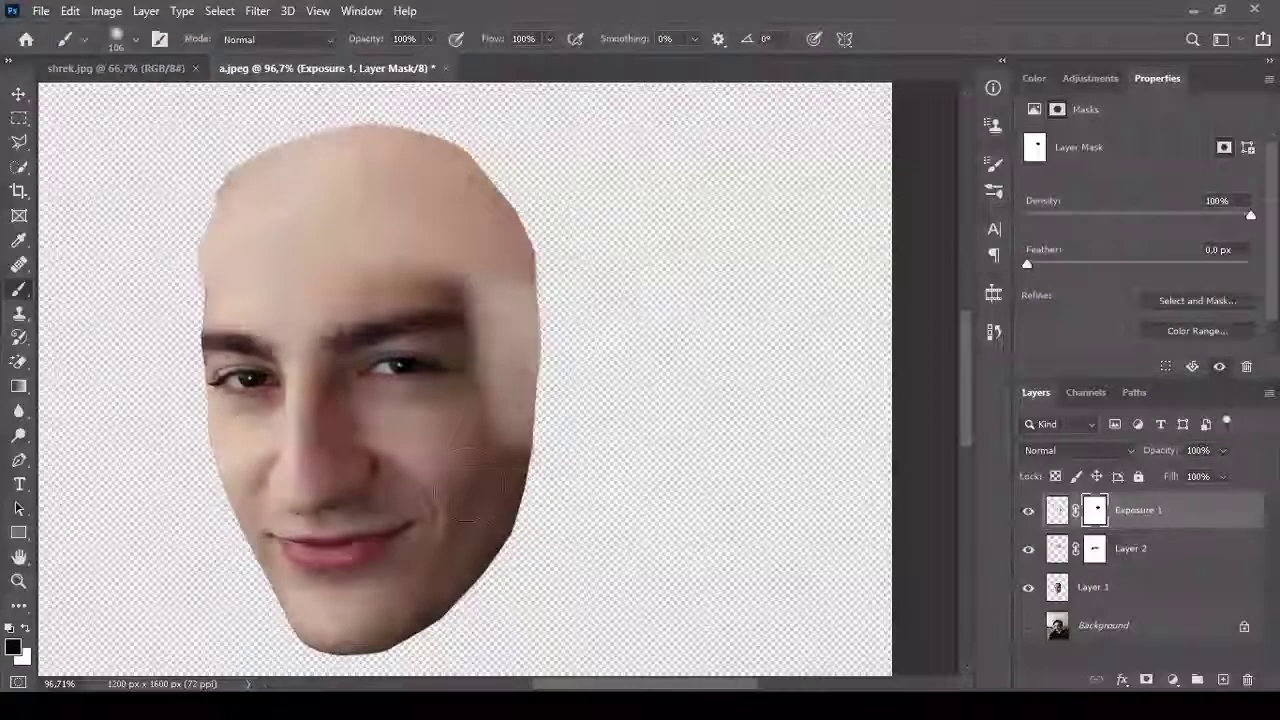
scroll(450, 240, "down", 3)
scroll(430, 135, "up", 4)
Add a second Exposure adjustment at +0.42 with gamma correction 0.62.
left_click(1090, 78)
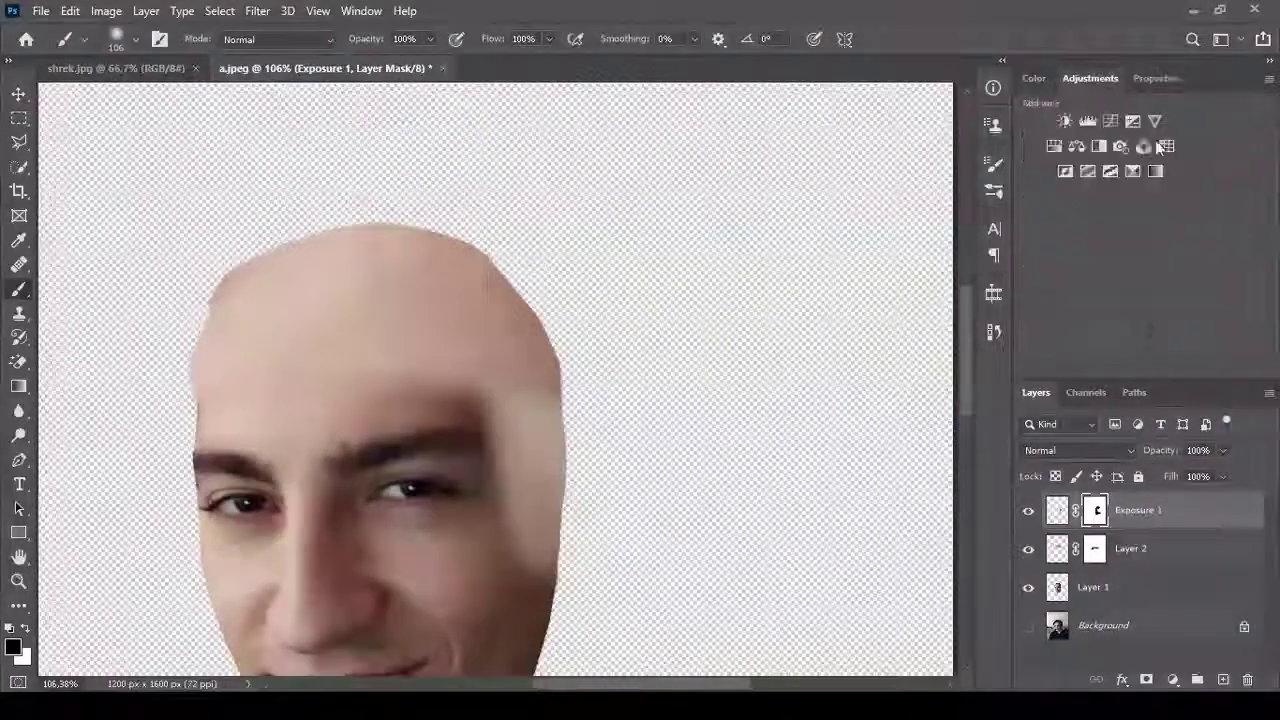
left_click(1104, 124)
left_click_drag(1139, 189, 1146, 187)
scroll(1100, 456, "down", 8)
scroll(1076, 456, "up", 8)
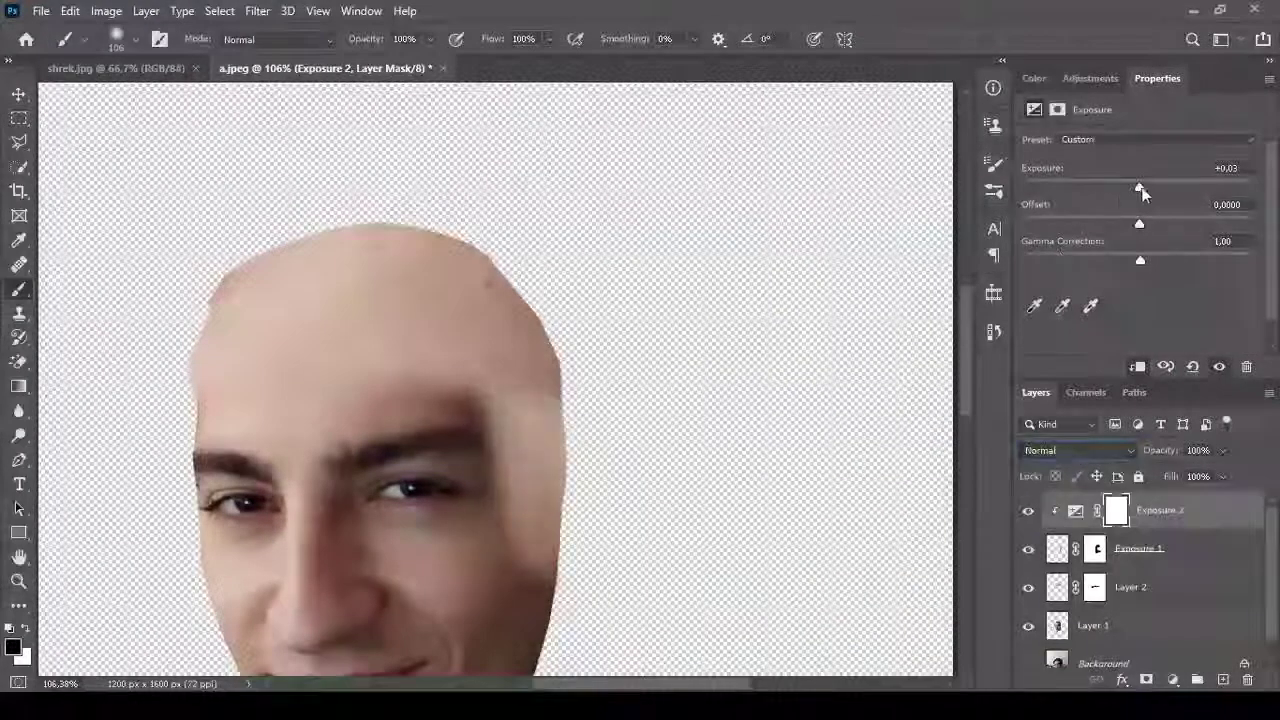
mouse_move(1140, 260)
left_mouse_down()
mouse_move(1197, 260)
mouse_move(1174, 264)
left_mouse_up()
scroll(752, 392, "down", 1)
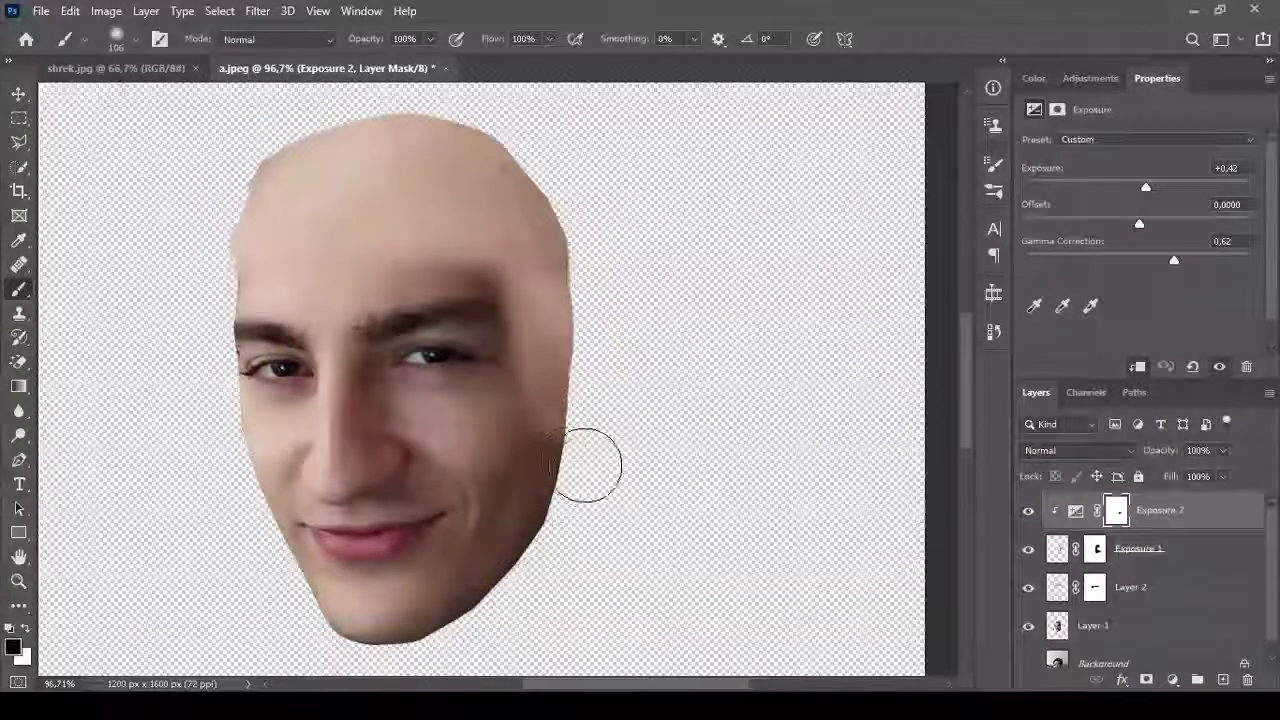
Paint a shadow onto the right cheek, then touch up Layer 2's mask around the right eye.
left_click_drag(586, 463, 531, 434)
key("x")
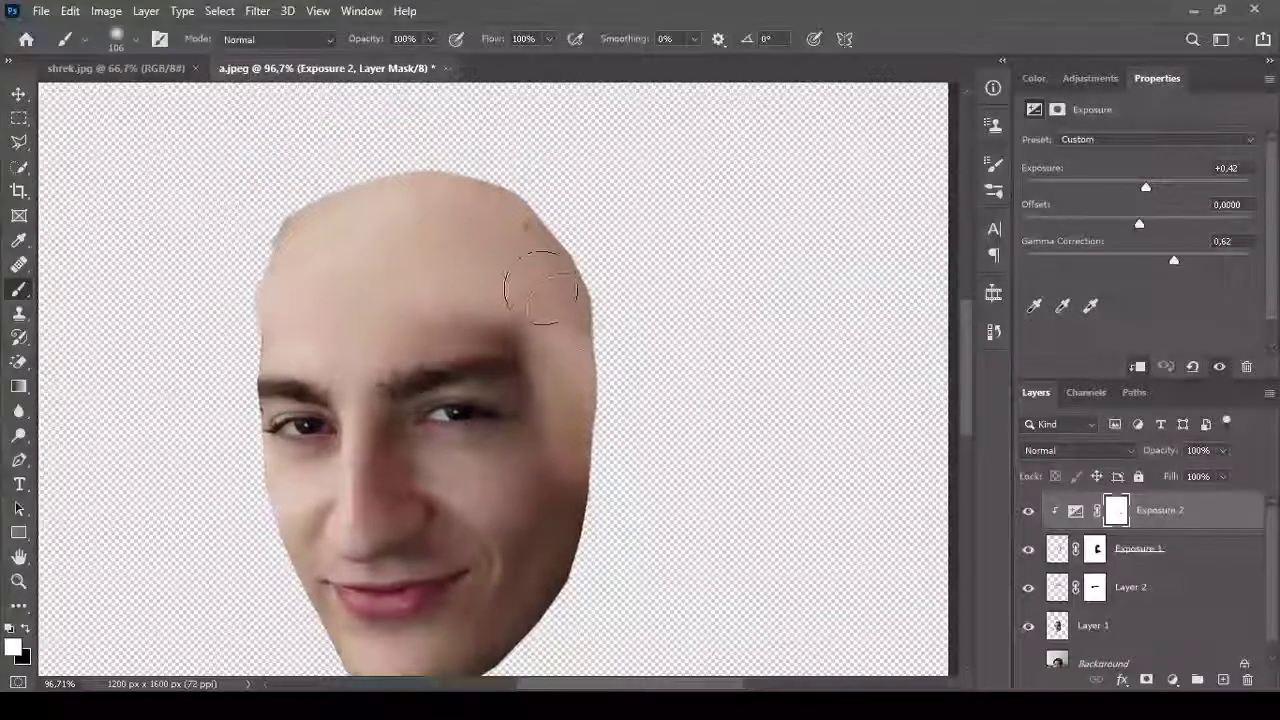
key("alt+bracketleft")
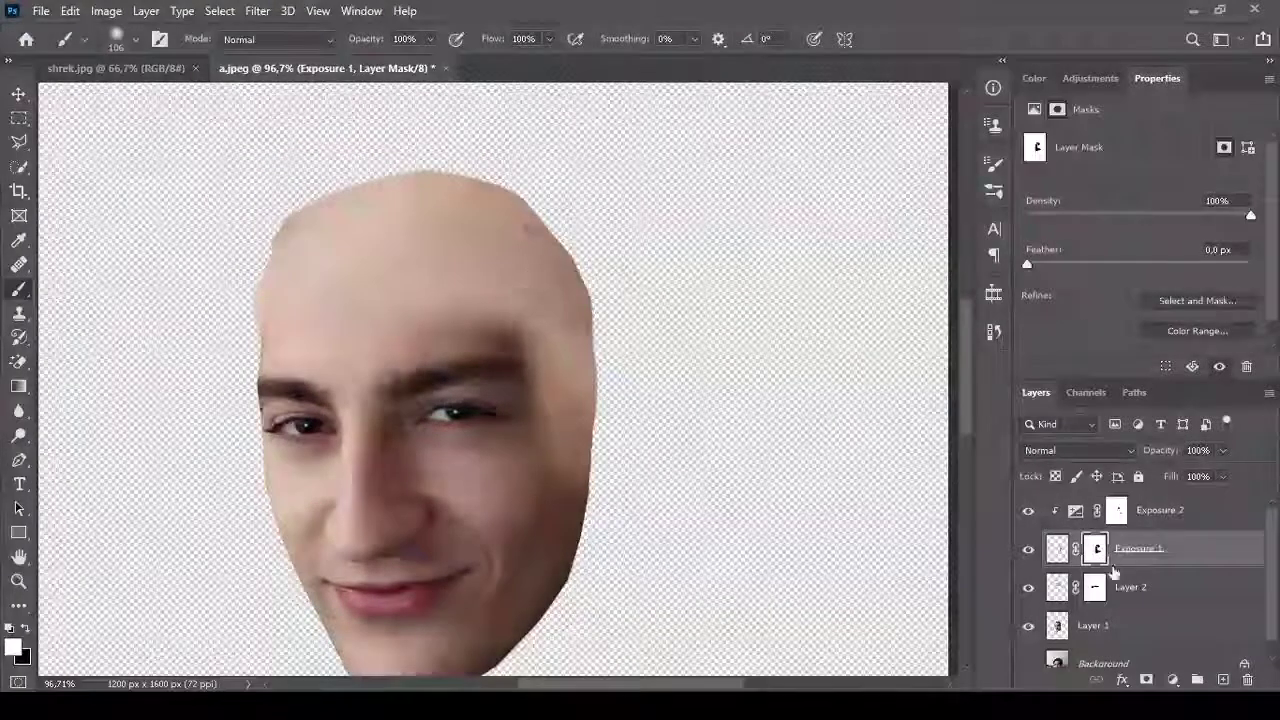
key("alt+bracketleft")
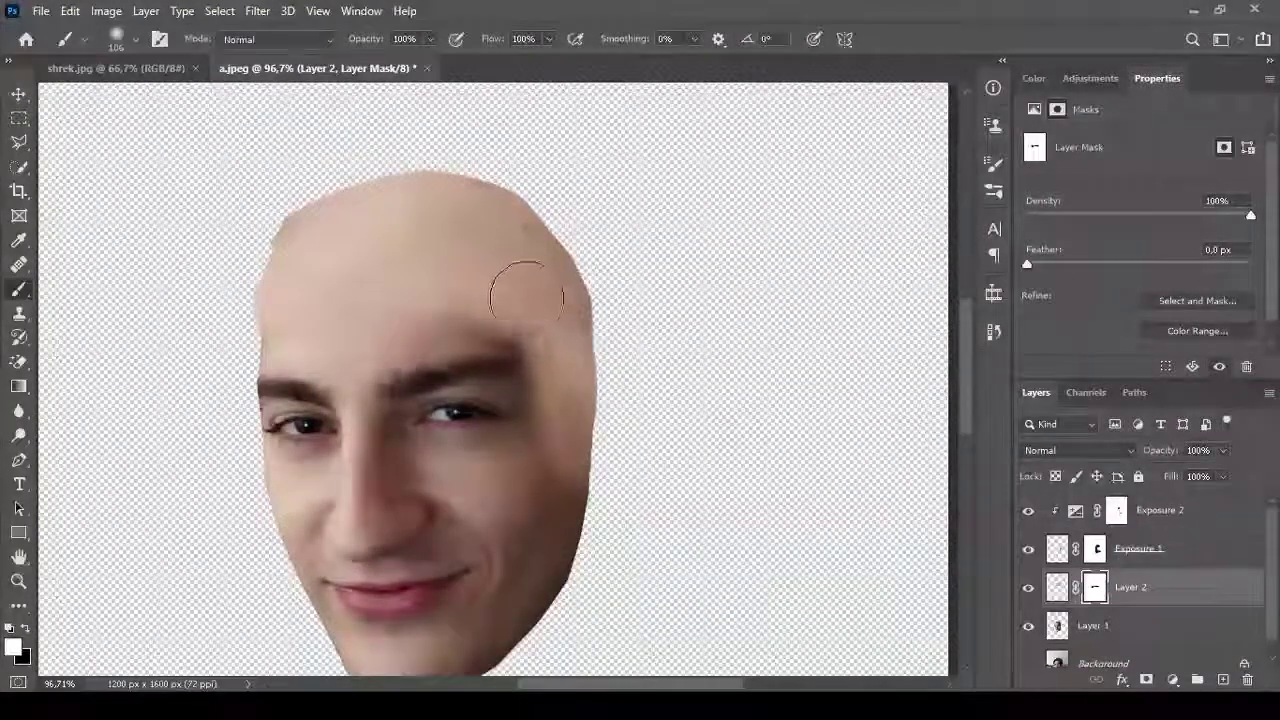
left_click_drag(529, 287, 511, 391)
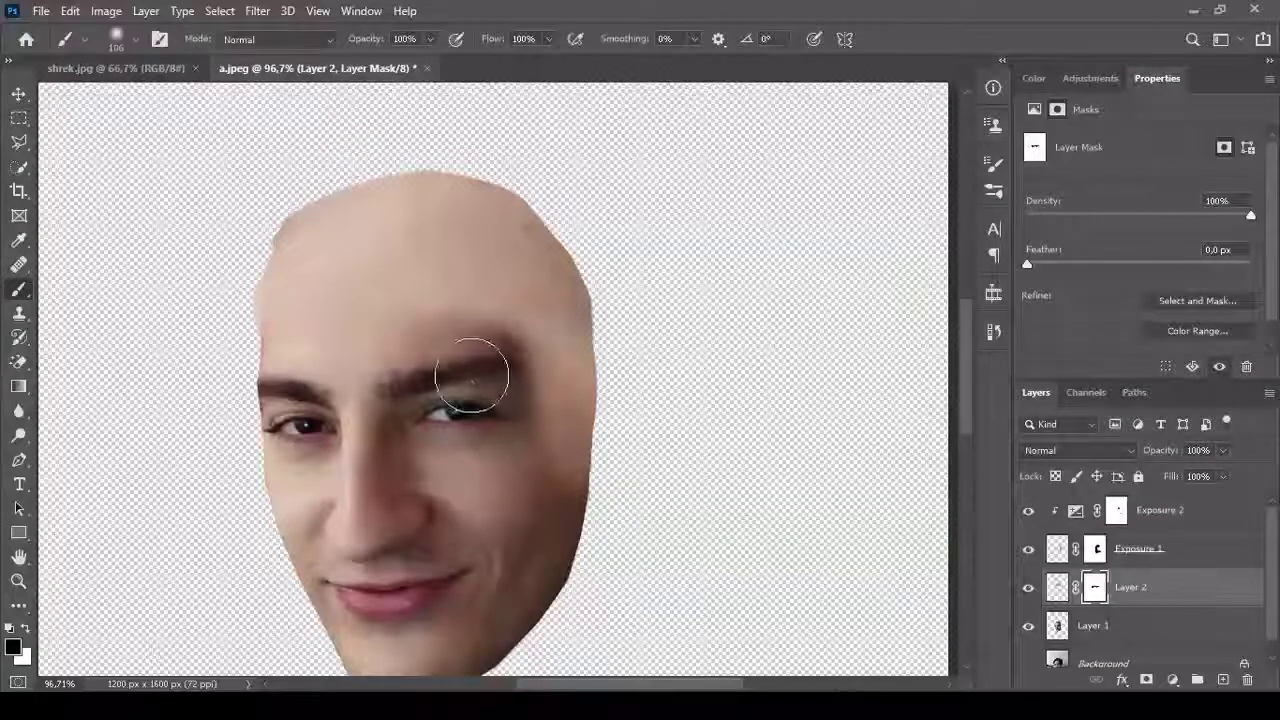
Warp the forehead down across the right brow and commit the warp.
scroll(467, 356, "up", 3)
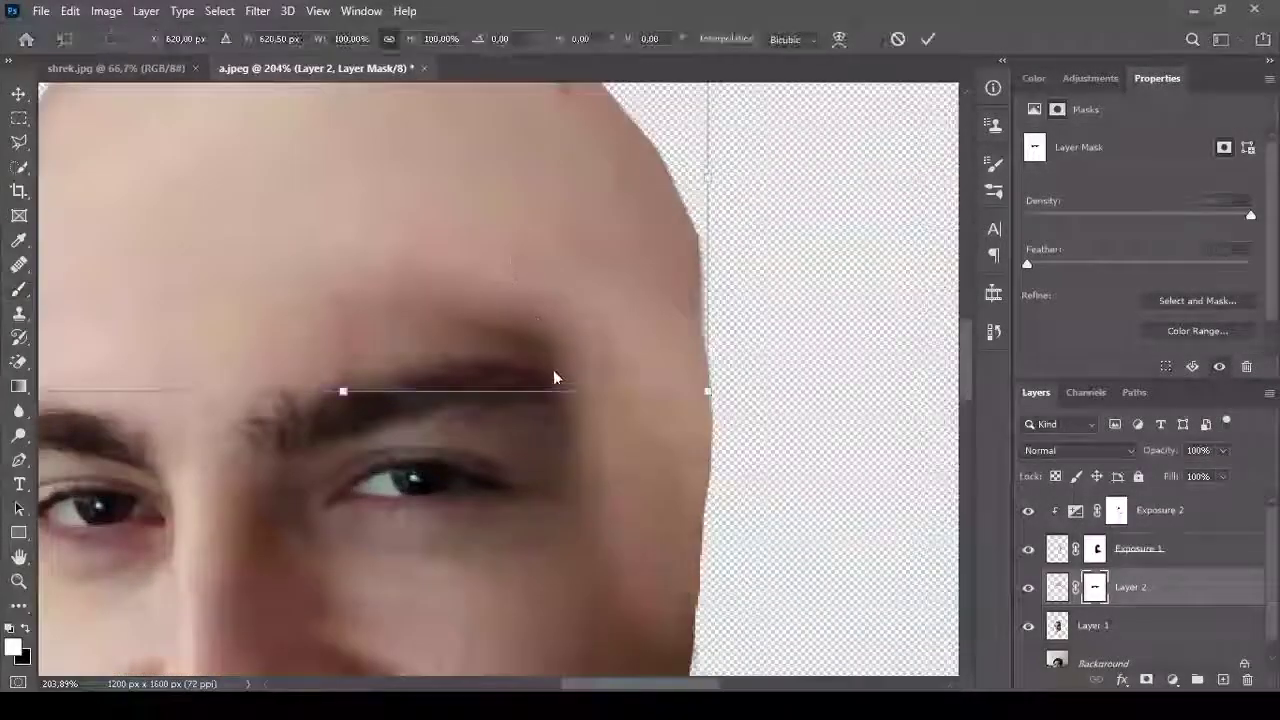
left_click_drag(495, 270, 735, 195)
key("ctrl+z")
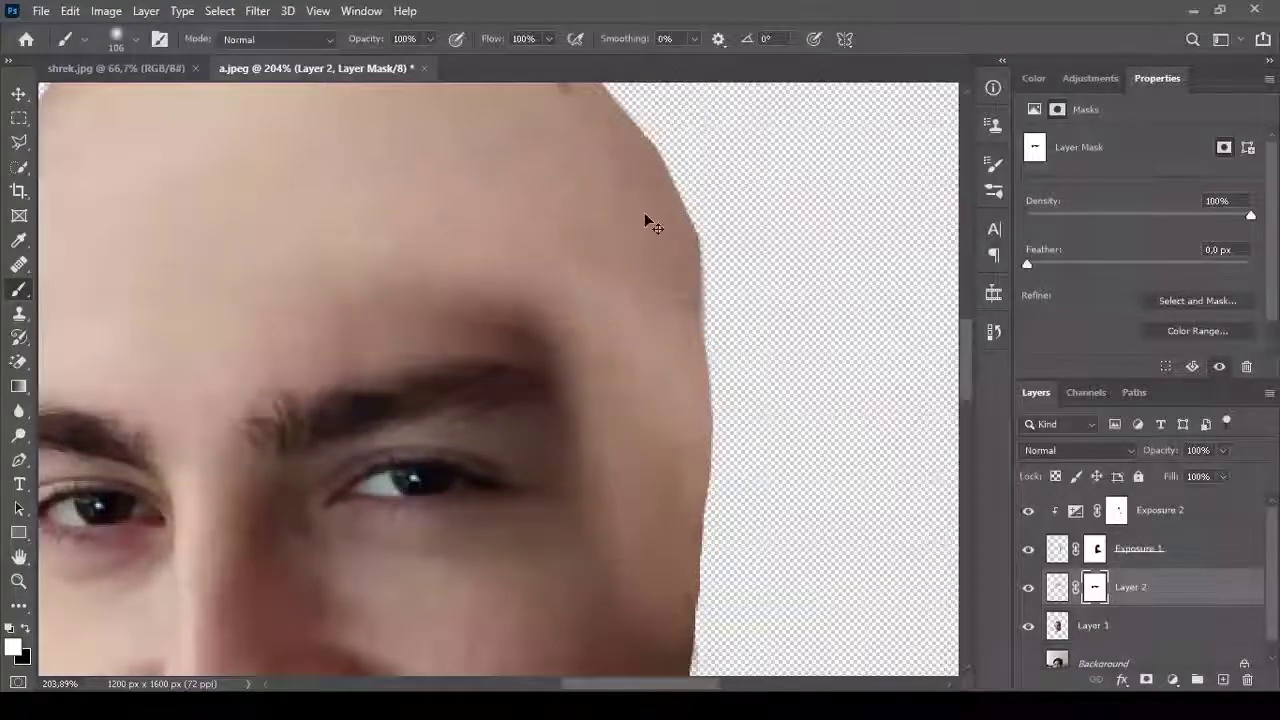
key("ctrl+t")
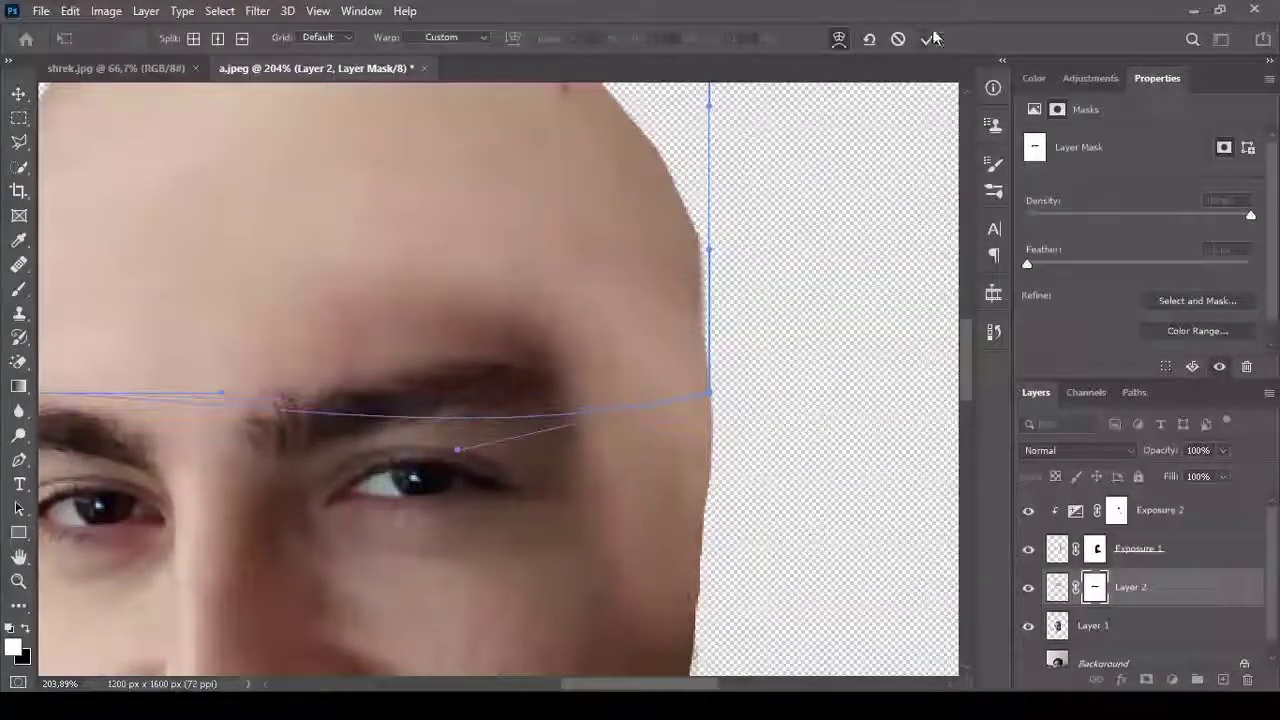
key("Return")
Set up a brush with white as the painting colour, targeting the skin patch's mask and forehead layer.
key("b")
key("x")
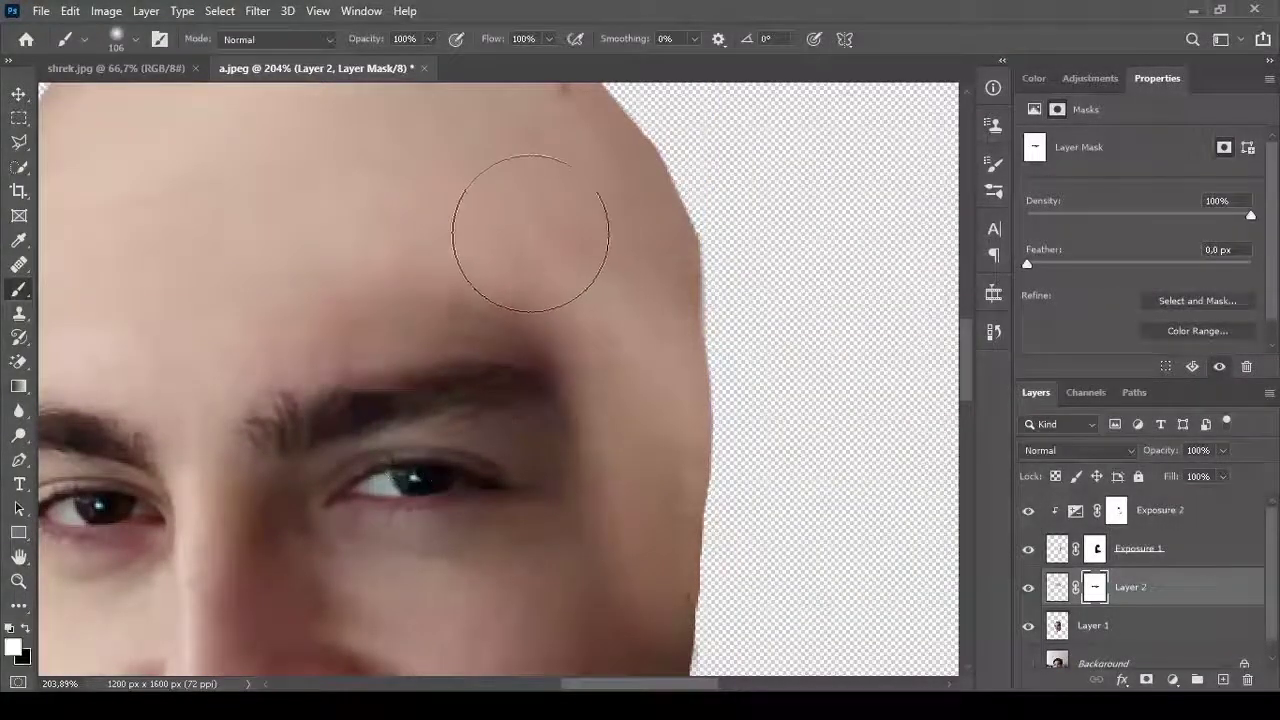
scroll(591, 343, "down", 5)
scroll(690, 290, "down", 5)
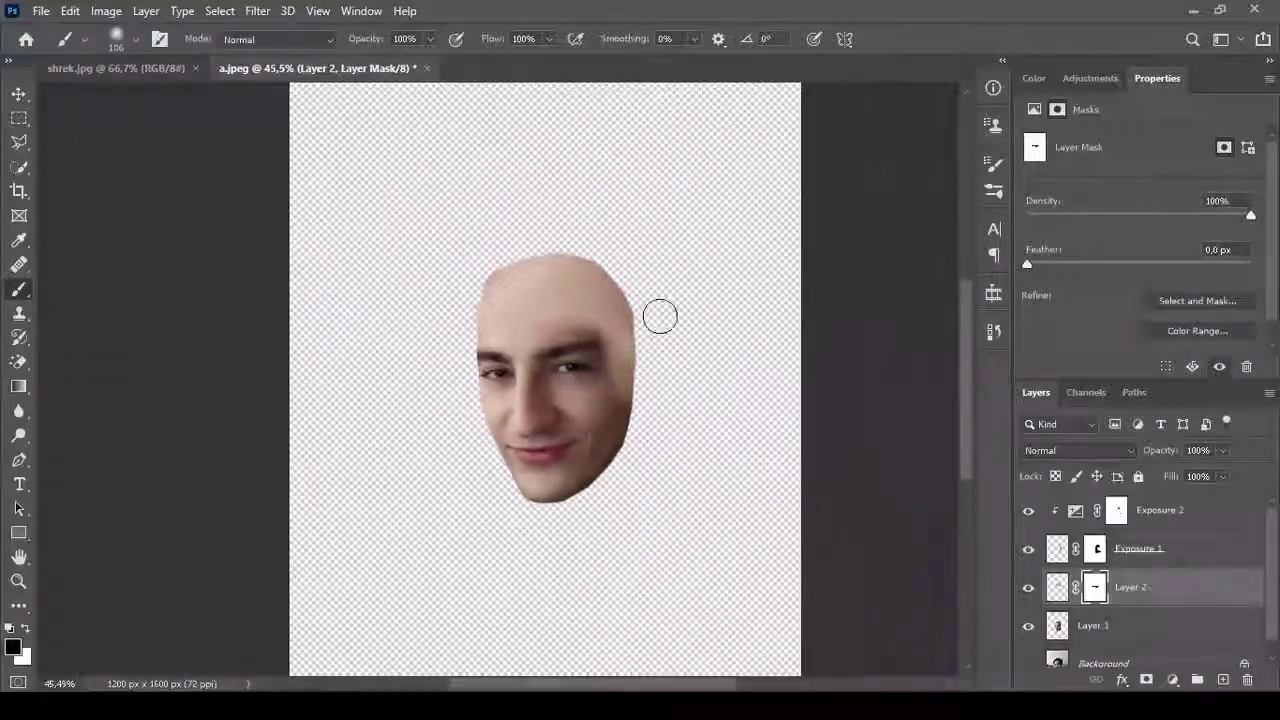
scroll(645, 350, "up", 5)
scroll(631, 391, "up", 3)
left_click(1130, 548)
key("x")
scroll(580, 300, "down", 4)
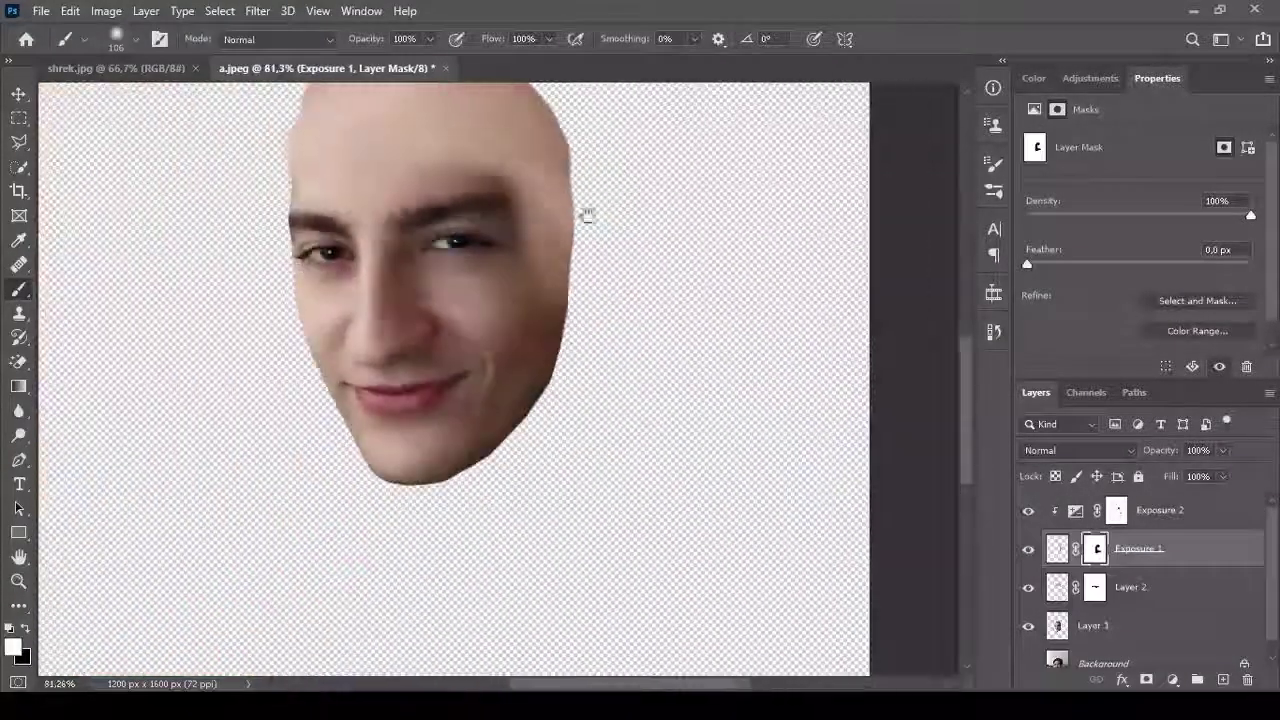
scroll(294, 260, "up", 3)
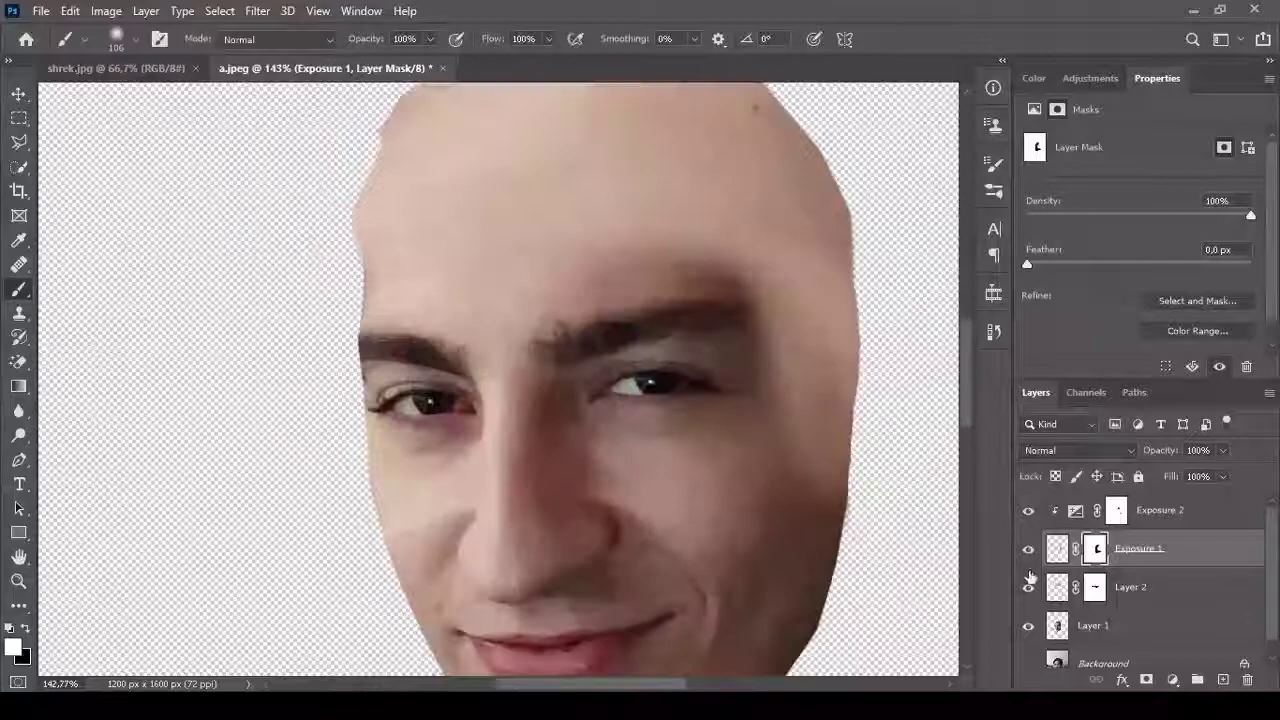
left_click(1129, 586)
scroll(586, 409, "down", 3)
Raise the second Exposure adjustment's gamma to 0.63.
left_click(1140, 548)
key("alt+bracketright")
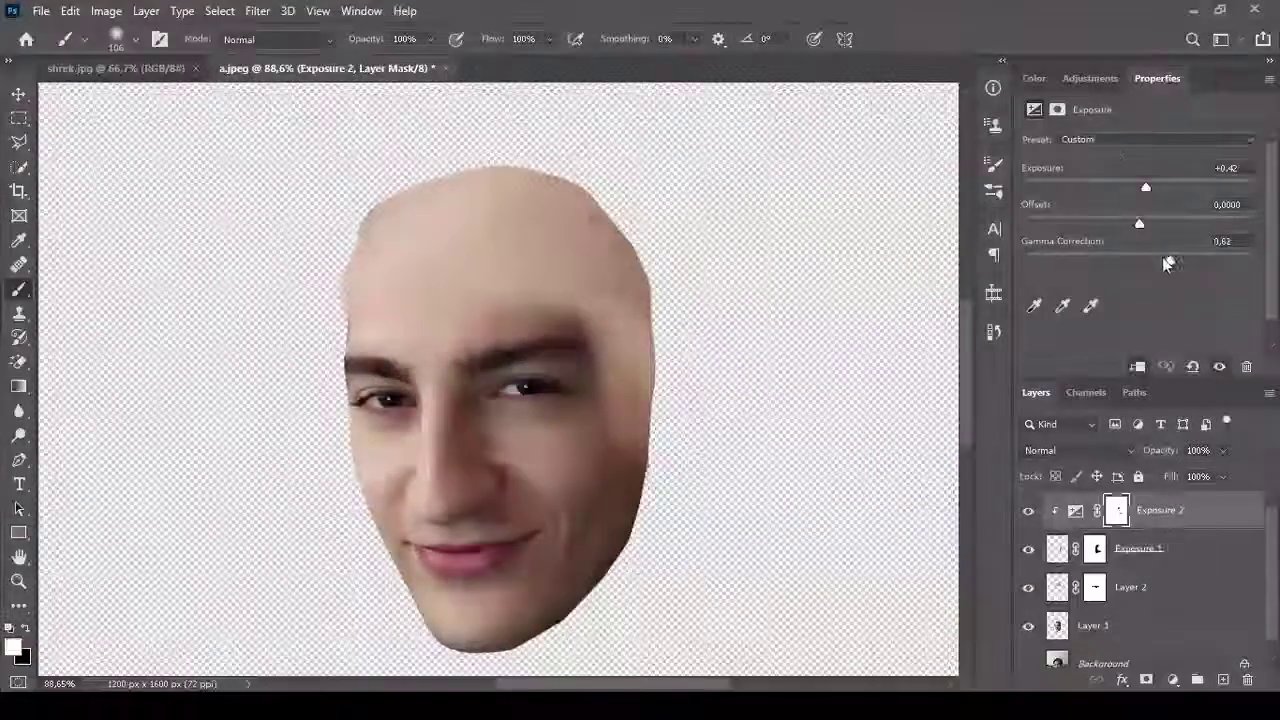
left_click(1168, 261)
scroll(900, 428, "up", 1)
Paint black on the skin patch mask to darken skin above the right eyebrow.
key("alt+bracketleft")
scroll(639, 396, "up", 2)
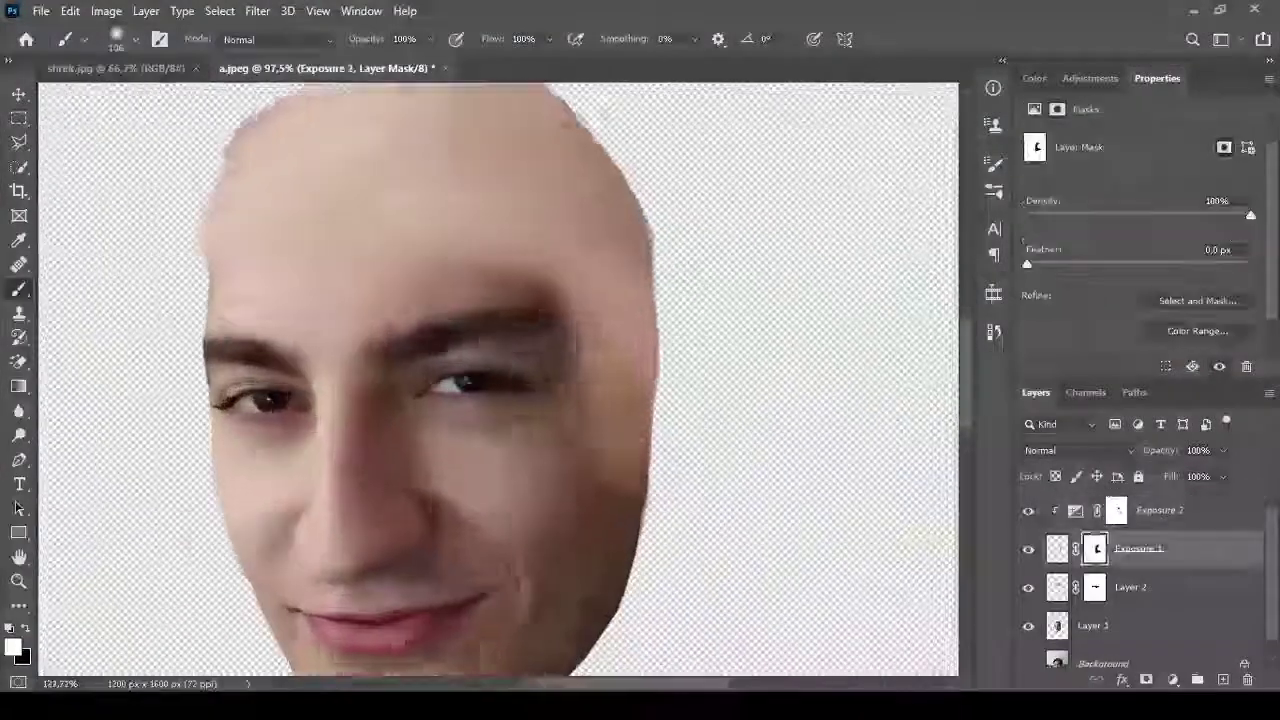
key("x")
left_click_drag(510, 222, 545, 280)
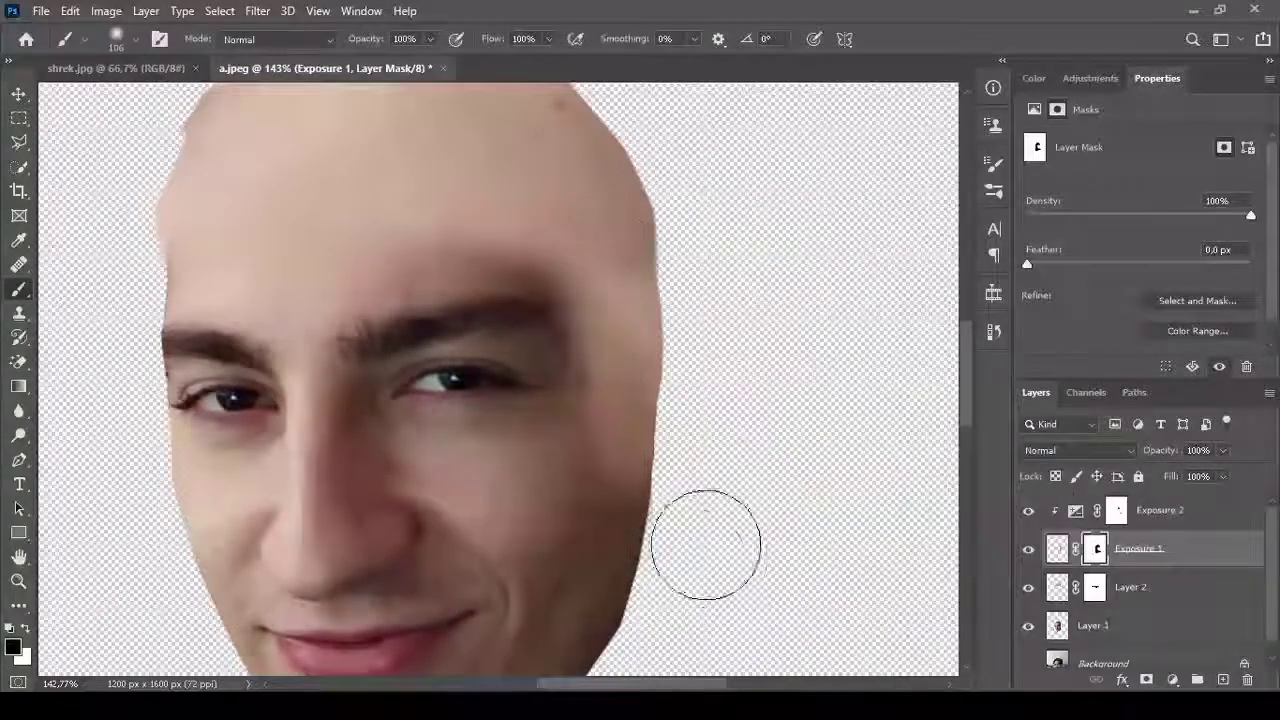
scroll(703, 543, "down", 3)
scroll(766, 457, "up", 3)
Warp the right temple tighter and commit the warp.
key("ctrl+t")
right_click(552, 388)
left_click(570, 364)
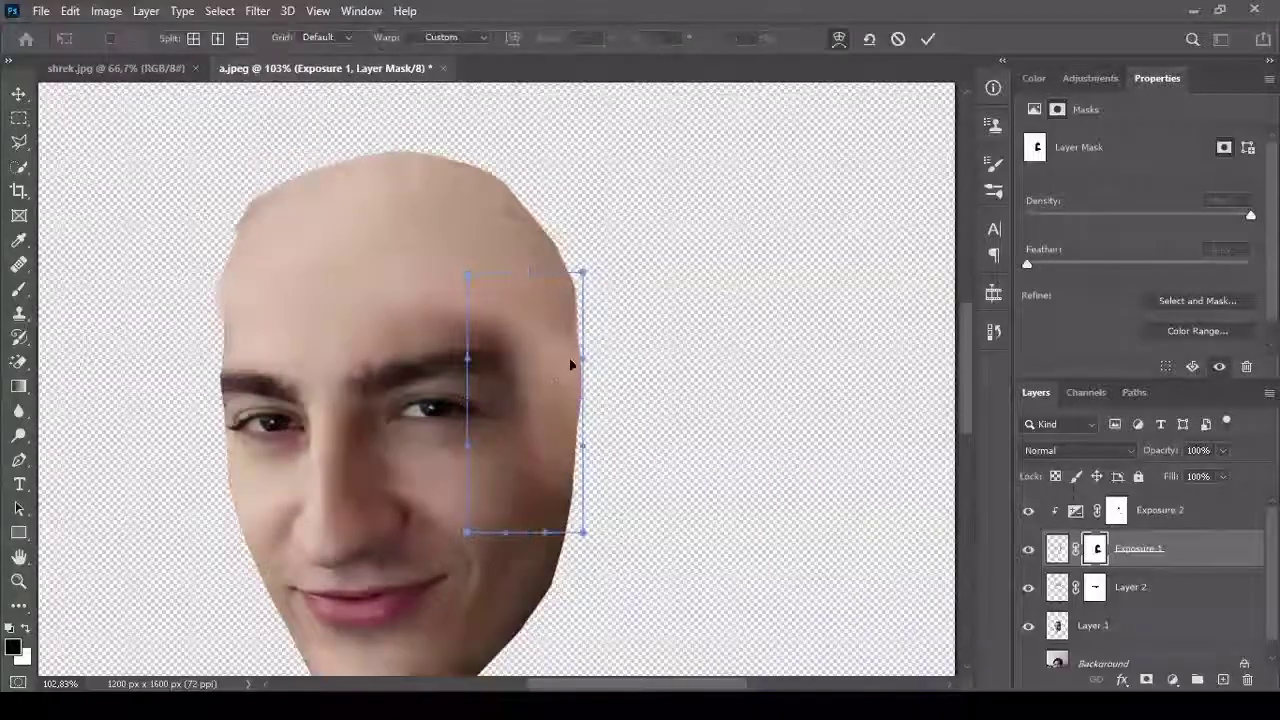
left_click(928, 38)
key("b")
Merge the selected face layers into a single Exposure 2 layer.
left_click(1160, 510)
left_click(1137, 627, "shift")
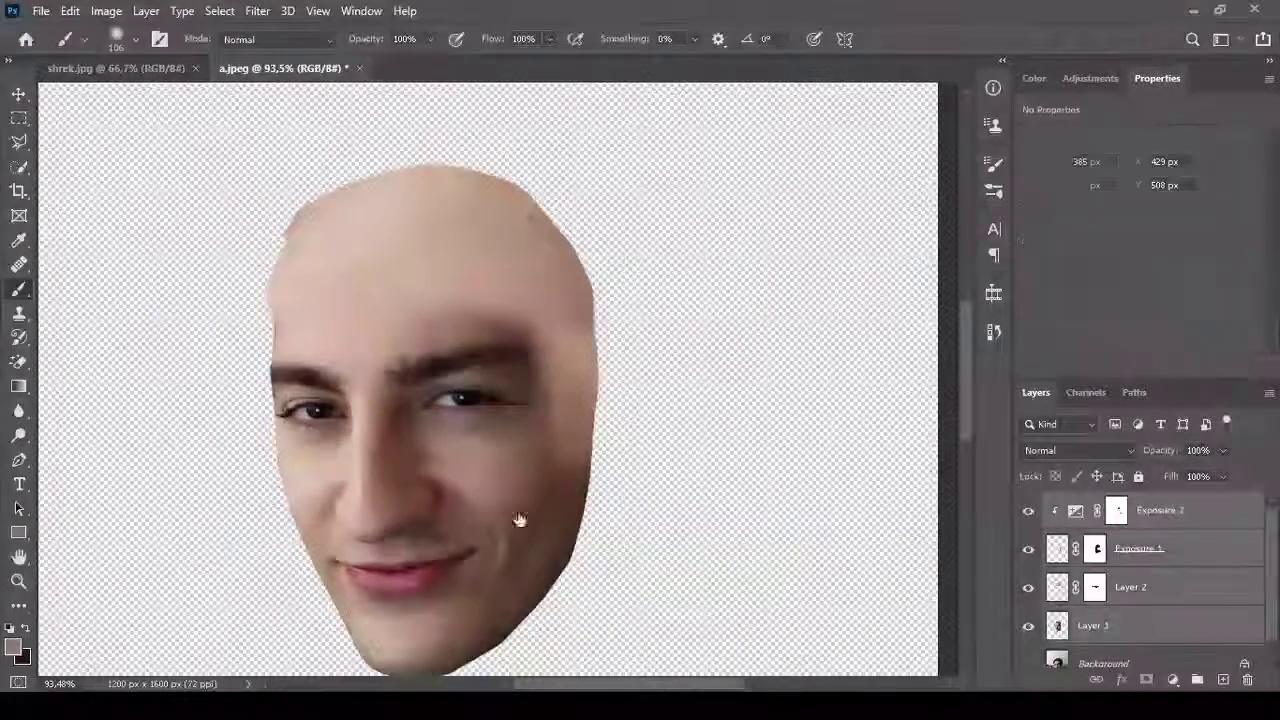
key("ctrl+e")
Trace a pen path along the head's right edge, top and left side.
key("p")
scroll(586, 509, "up", 3)
scroll(620, 397, "down", 3)
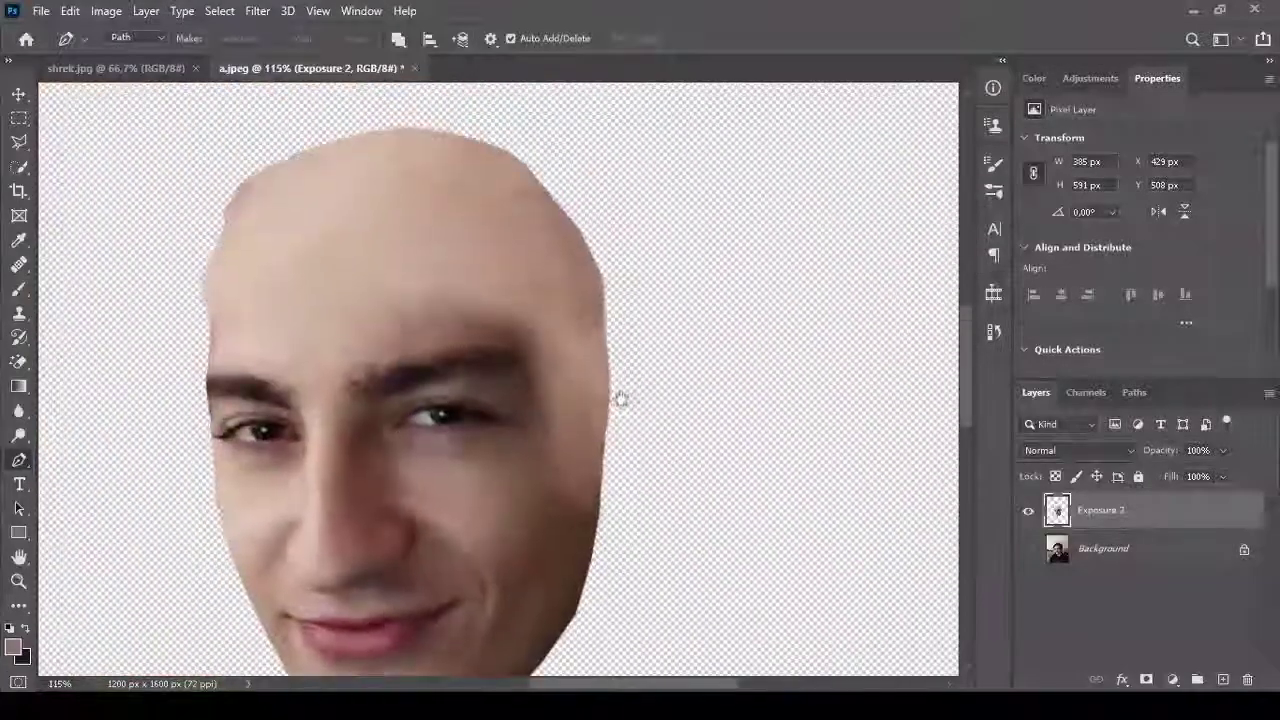
scroll(600, 491, "up", 4)
left_click(600, 491)
scroll(607, 340, "down", 3)
left_click_drag(609, 352, 590, 288)
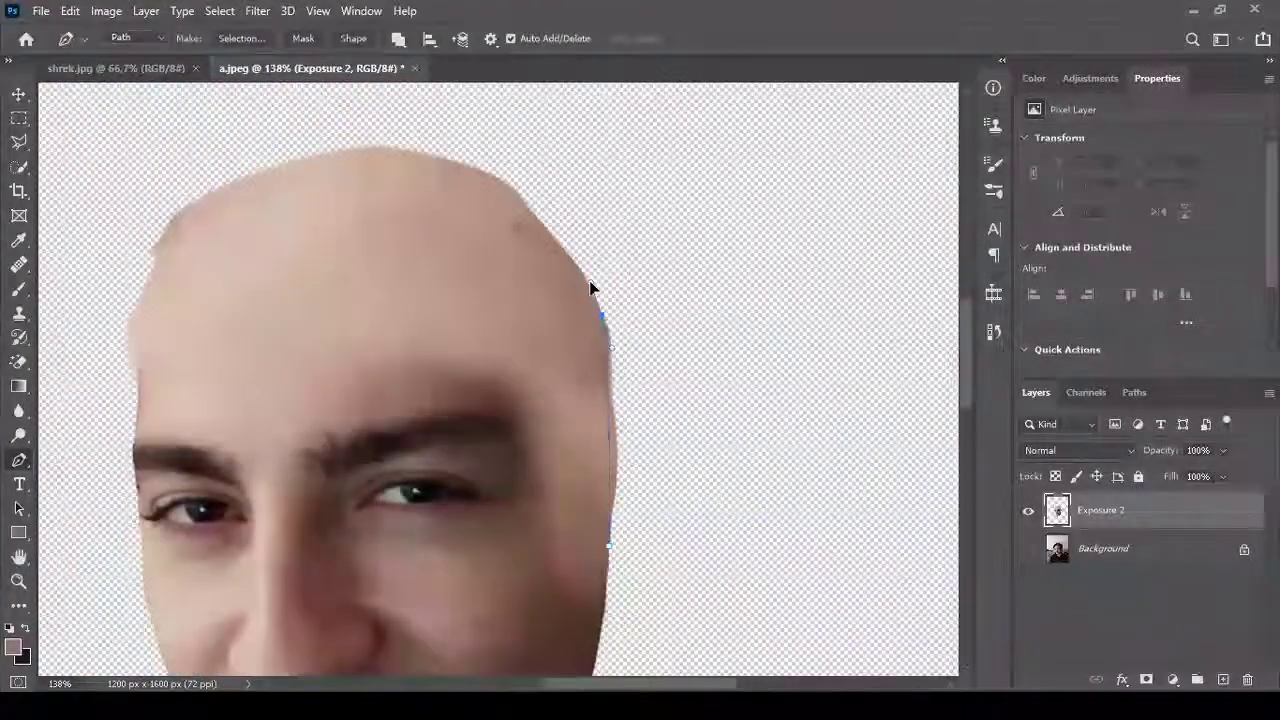
left_click(221, 180)
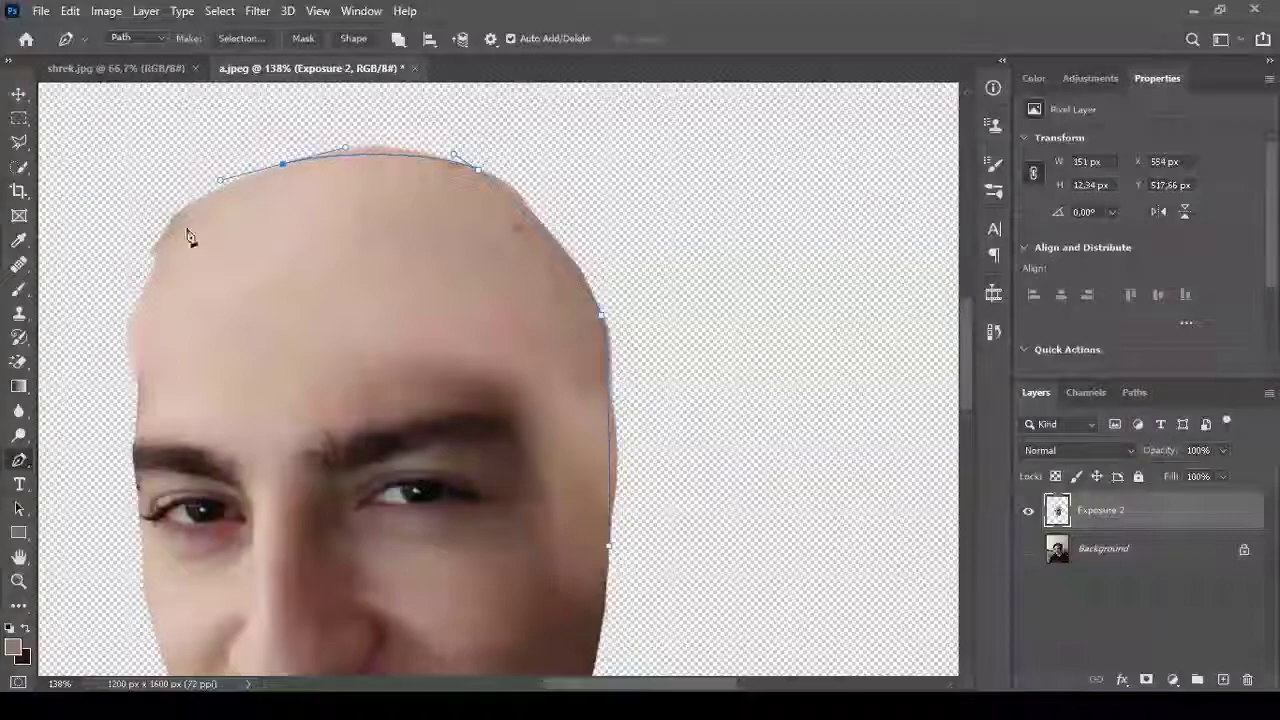
left_click_drag(143, 276, 136, 304)
left_click_drag(157, 260, 149, 279)
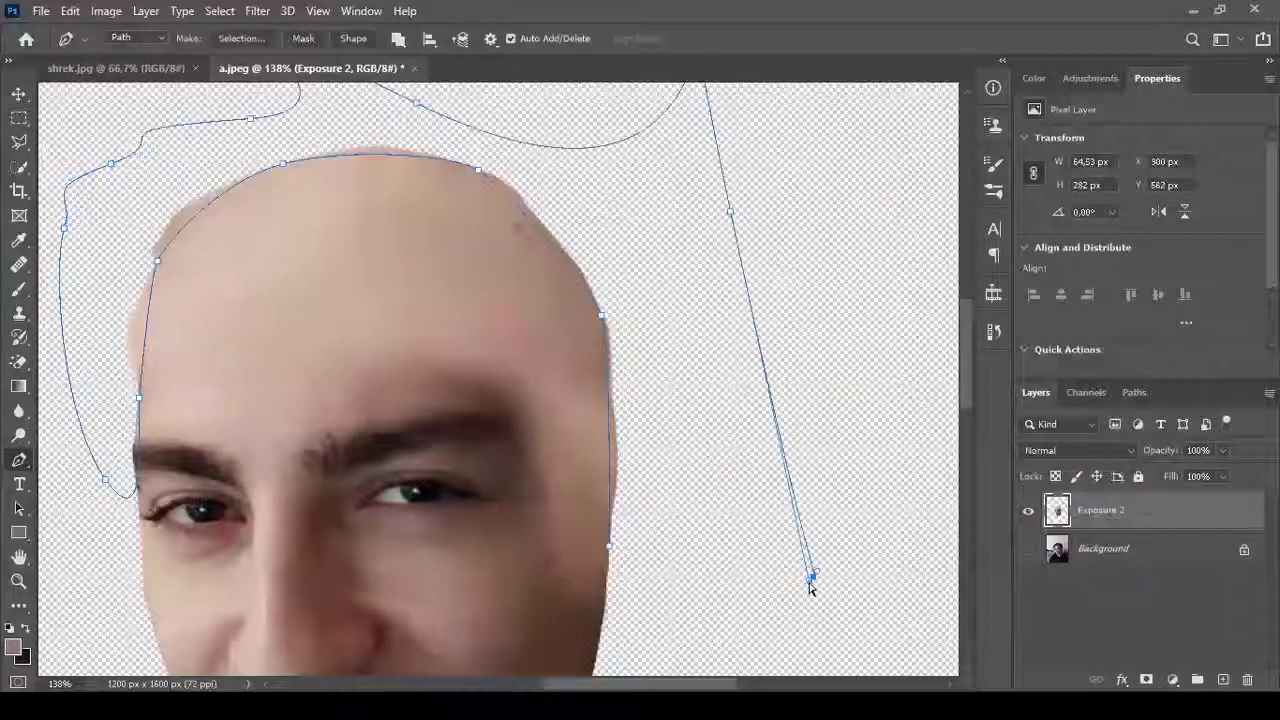
Close the pen path around the head and convert it to a selection.
key("Escape")
scroll(420, 222, "up", 5)
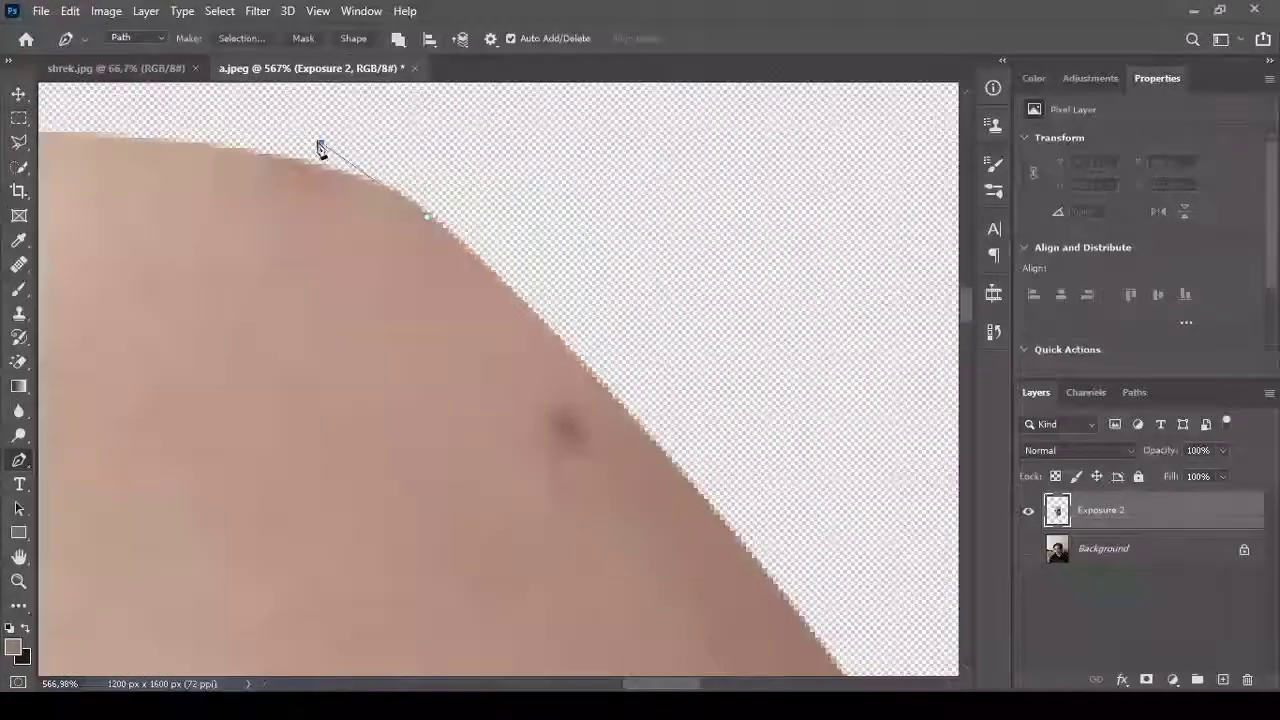
left_click_drag(320, 140, 460, 127)
key("Escape")
scroll(697, 445, "down", 5)
scroll(697, 445, "up", 4)
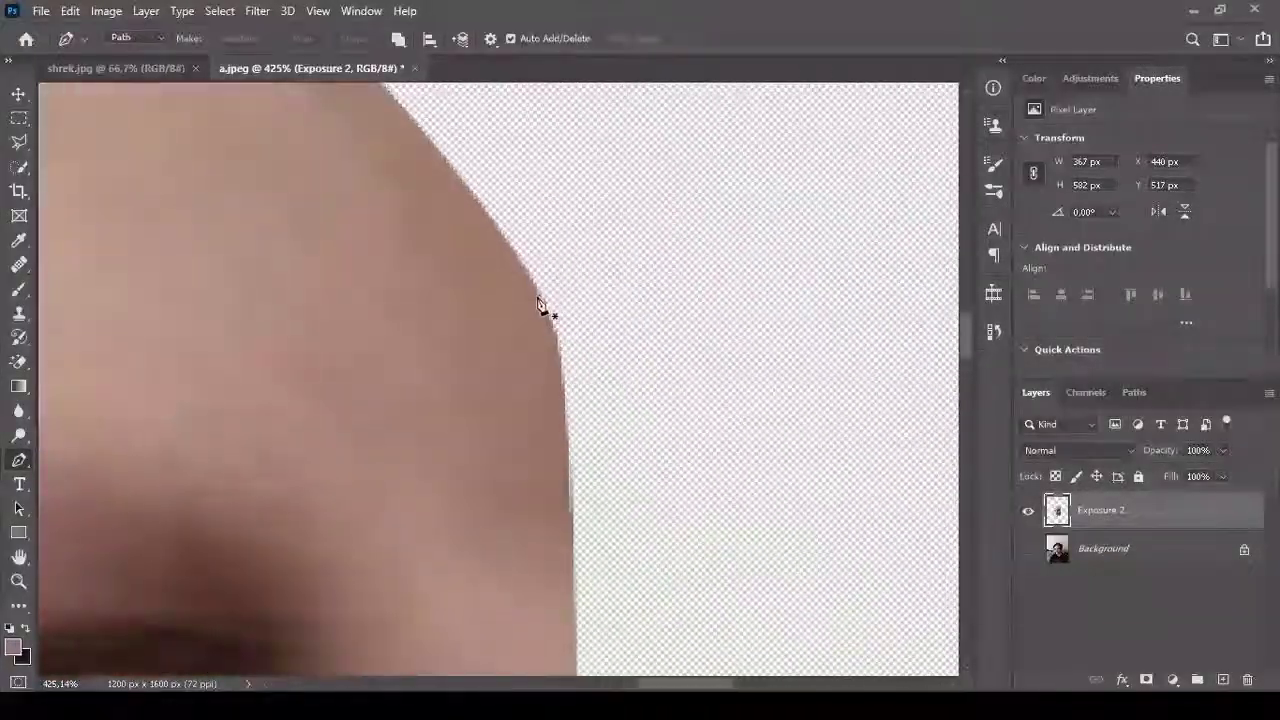
left_click(708, 177)
key("ctrl+Return")
Undo a stray path anchor added at the head's lower edge.
scroll(708, 177, "down", 5)
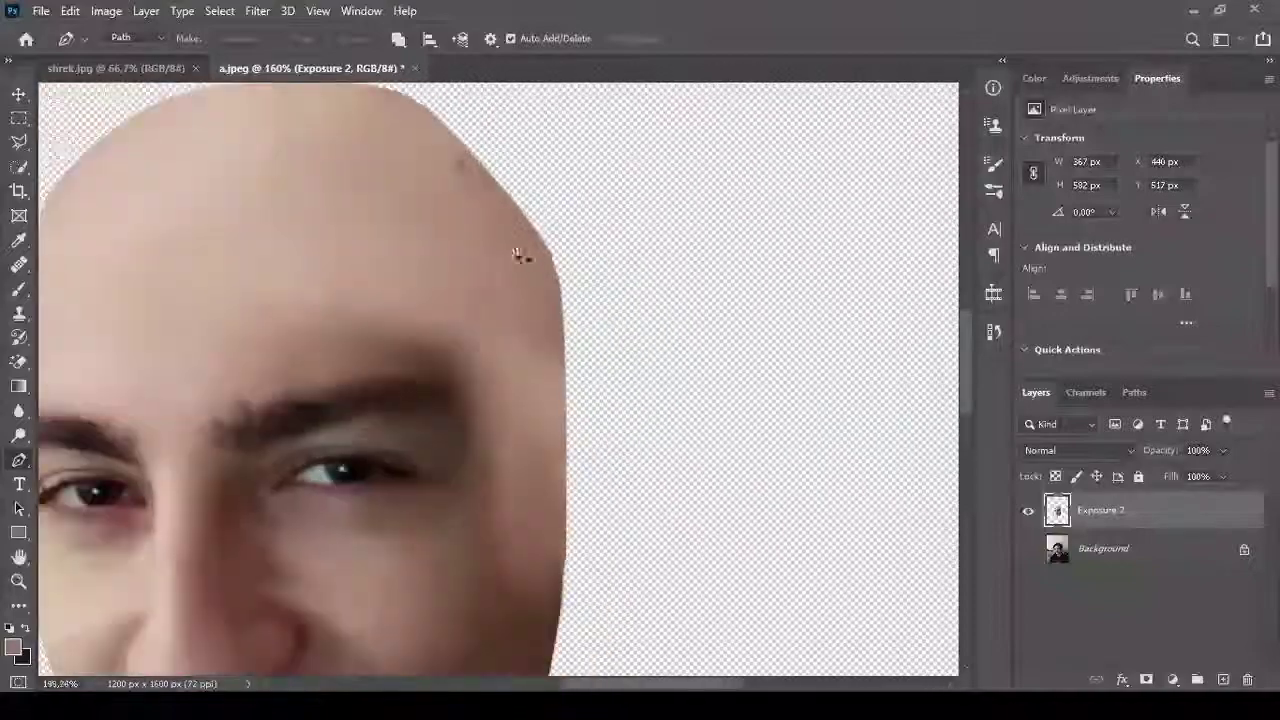
scroll(214, 206, "up", 6)
scroll(679, 374, "right", 3)
left_click_drag(443, 517, 443, 520)
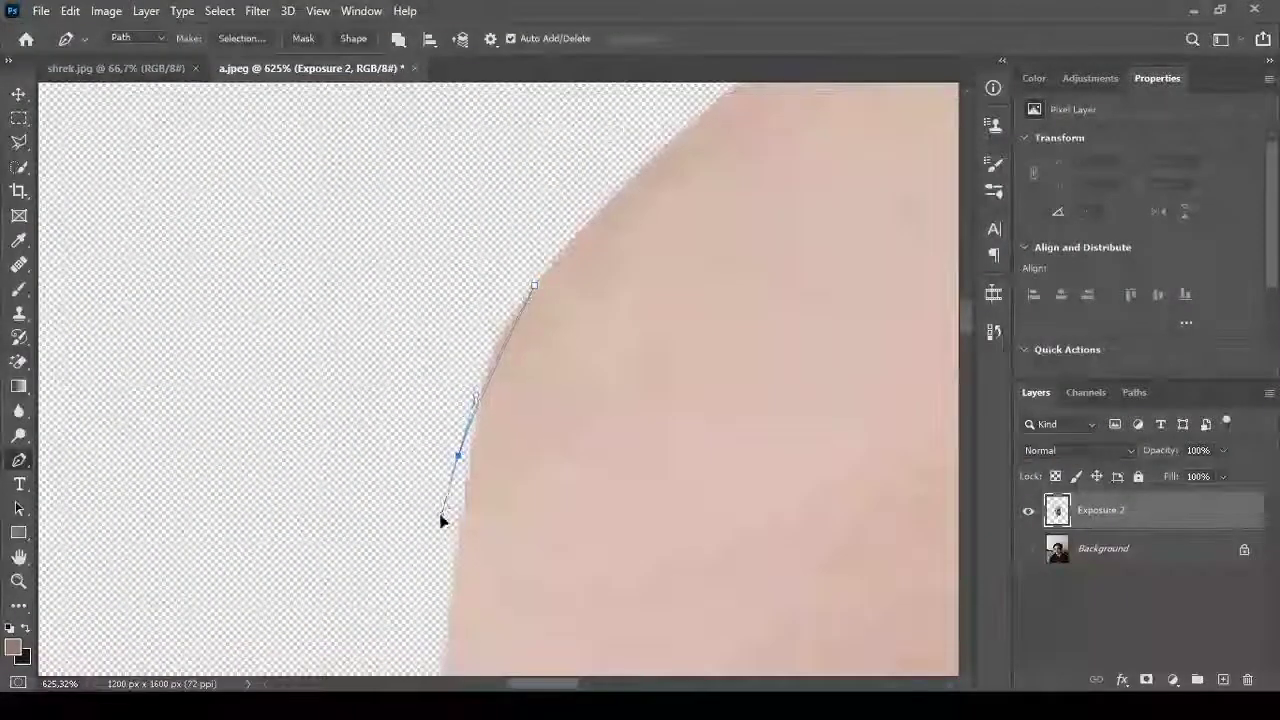
key("ctrl+z")
scroll(589, 335, "down", 2)
scroll(589, 335, "down", 4)
Add Exposure 3 at -1.37 with an inverted mask, painting white over the forehead's right side.
scroll(523, 277, "down", 1)
left_click(1090, 78)
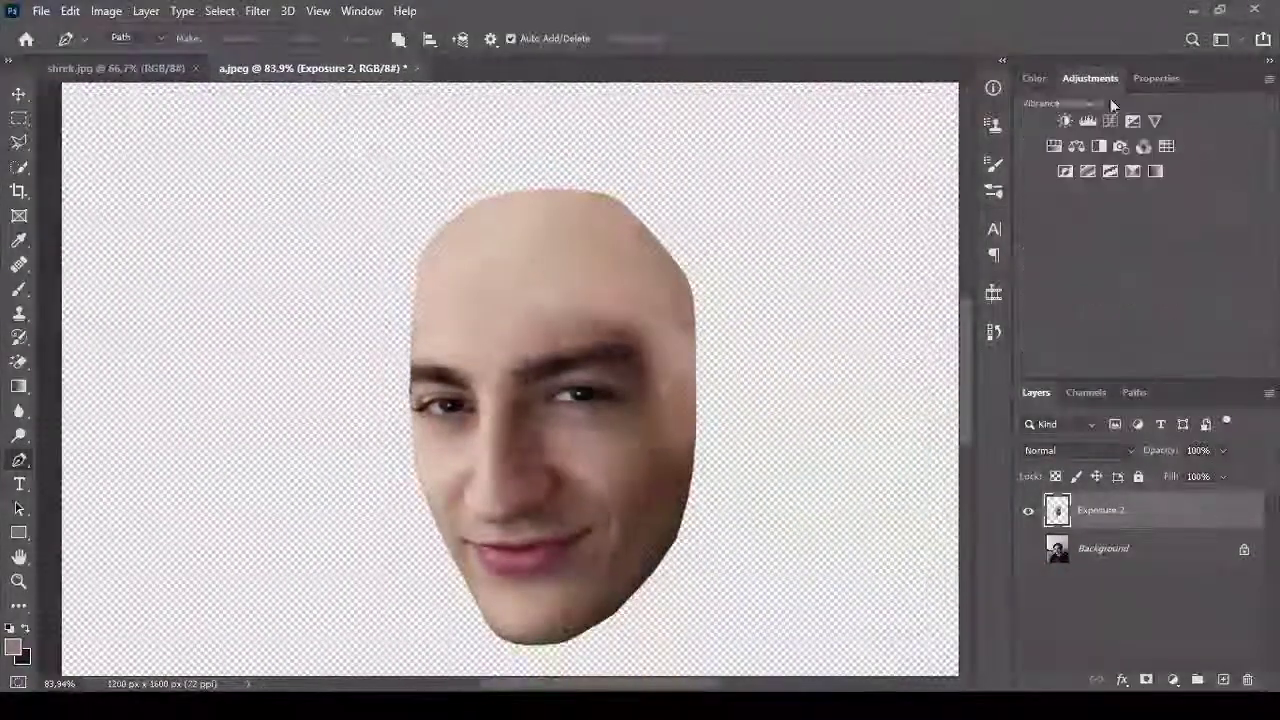
left_click(1128, 120)
left_click_drag(1139, 188, 1116, 190)
left_click(1192, 529, "alt")
key("ctrl+i")
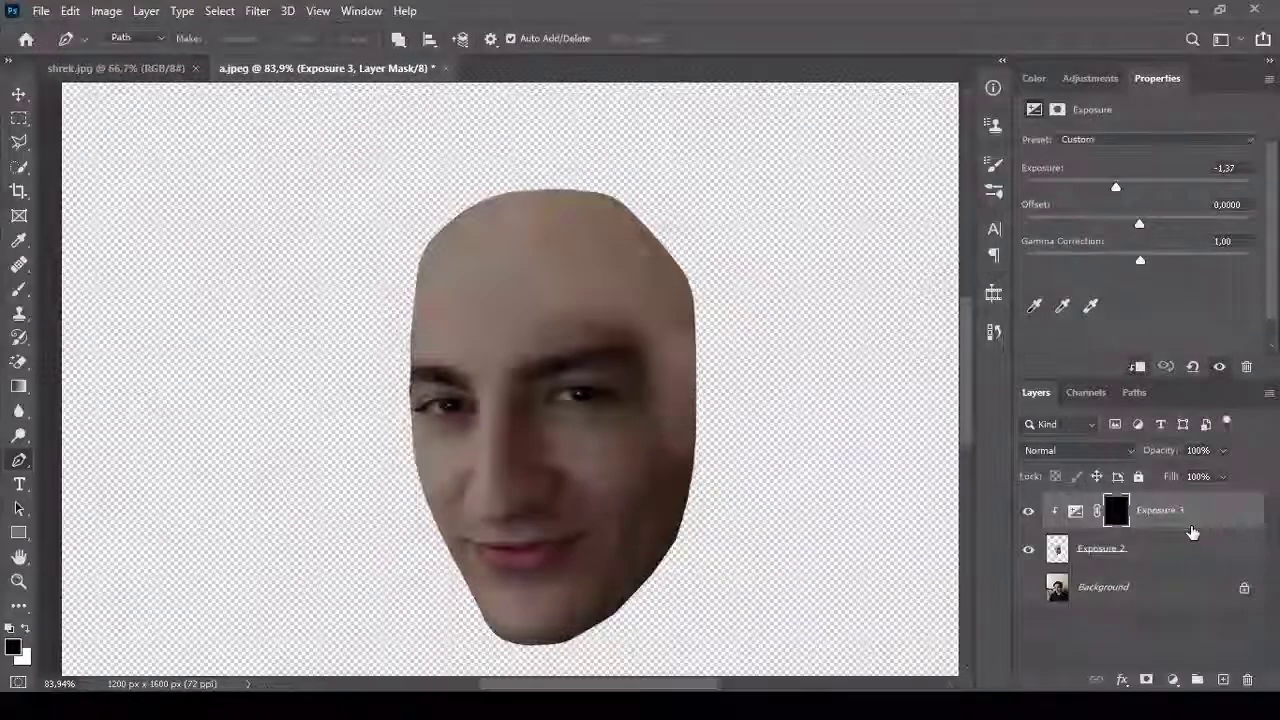
key("b")
key("x")
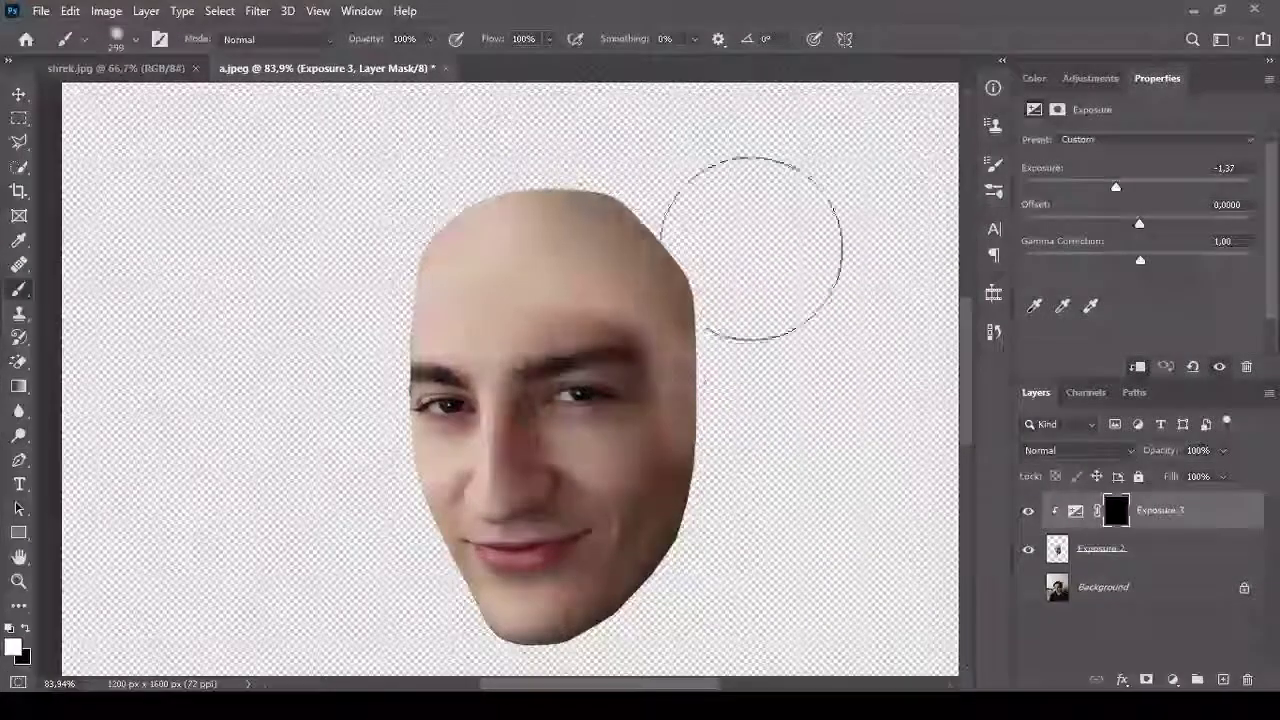
left_click_drag(668, 150, 560, 232)
Spot-heal a blemish on the forehead of the face layer.
scroll(711, 328, "up", 3)
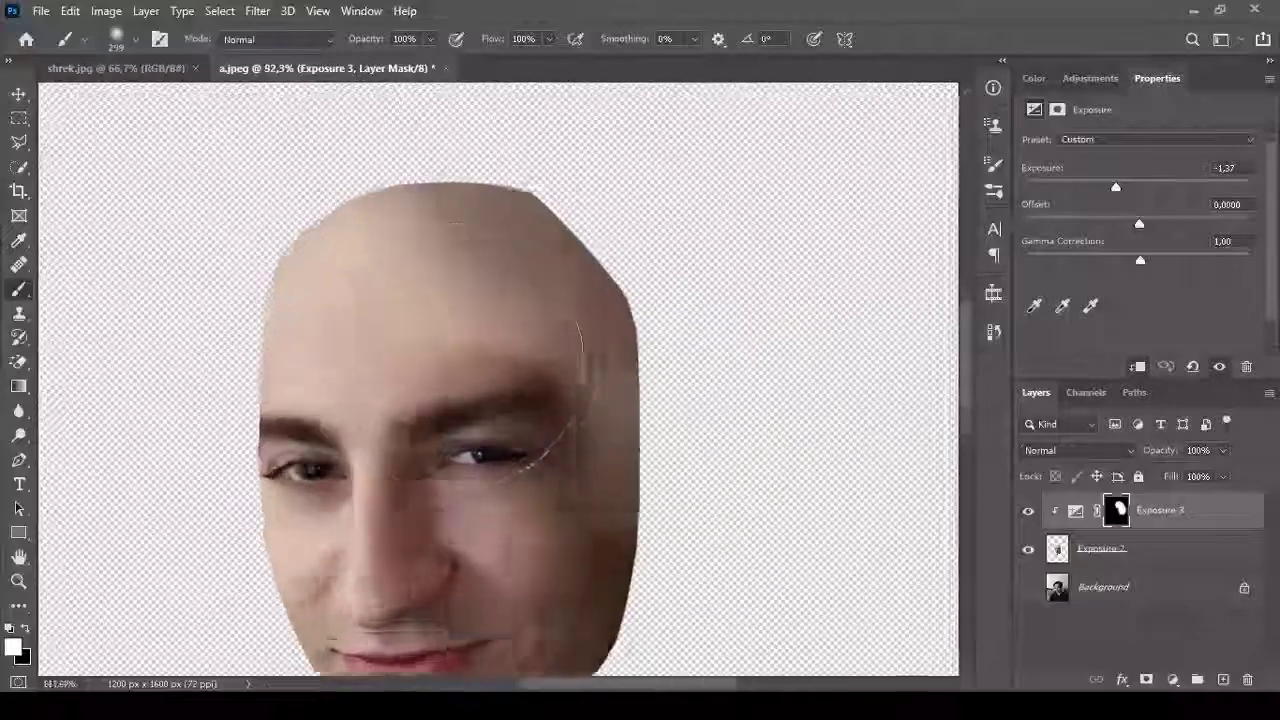
left_click(1100, 548)
left_click(18, 264)
key("shift+j")
mouse_move(451, 334)
left_mouse_down()
mouse_move(515, 345)
mouse_move(451, 349)
left_mouse_up()
scroll(565, 357, "up", 3)
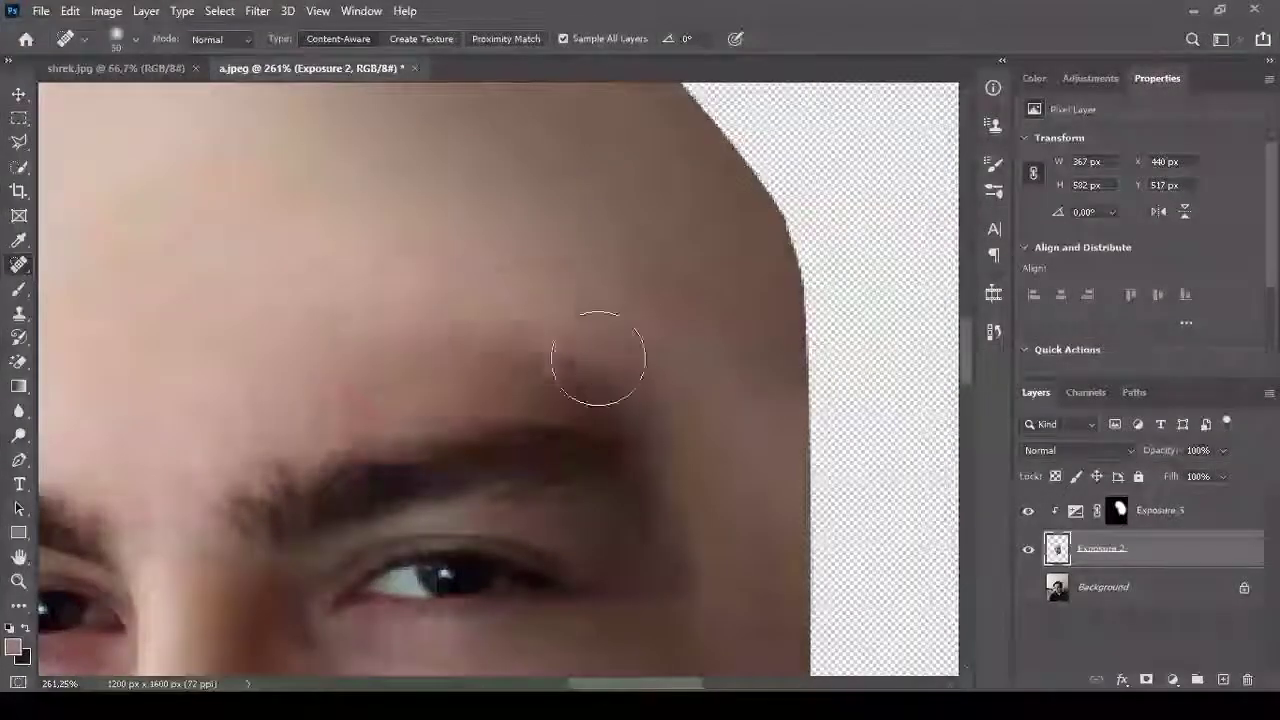
Heal forehead blemishes with Exposure 3 hidden, smoothing the skin with sampled texture.
key("[")
key("[")
key("[")
left_click_drag(595, 393, 380, 344)
left_click_drag(445, 380, 470, 378)
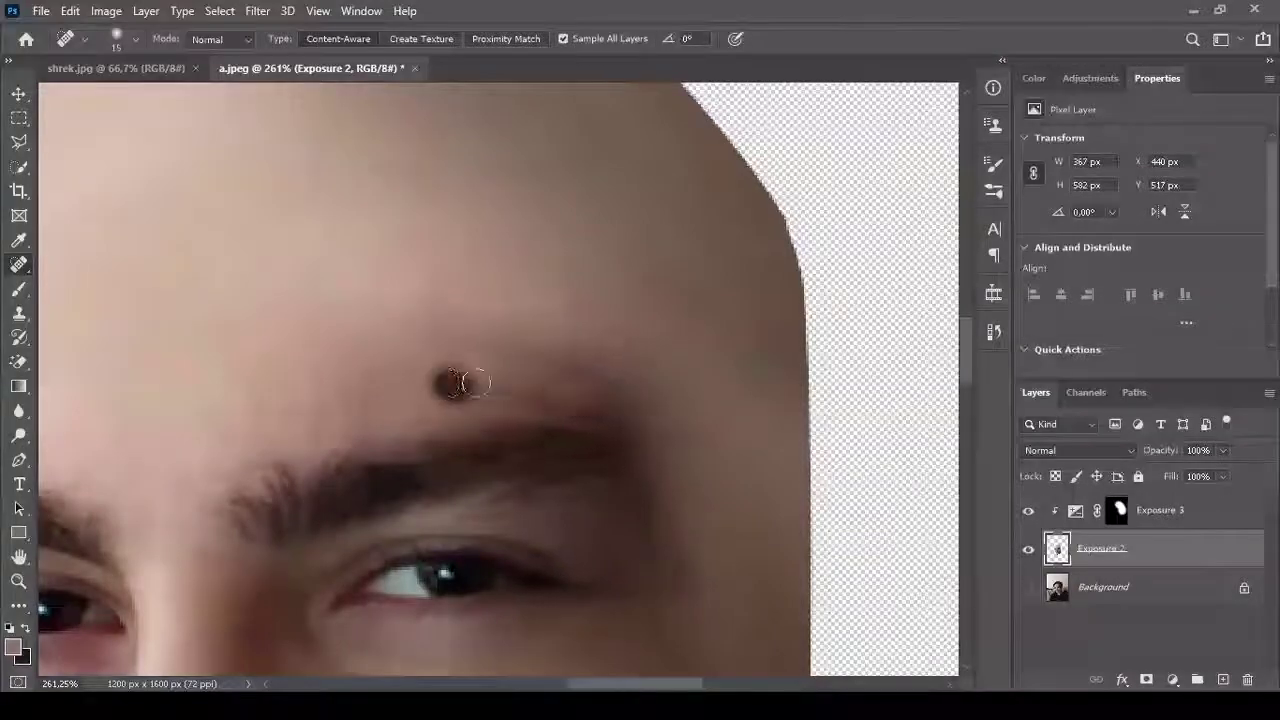
left_click(19, 313)
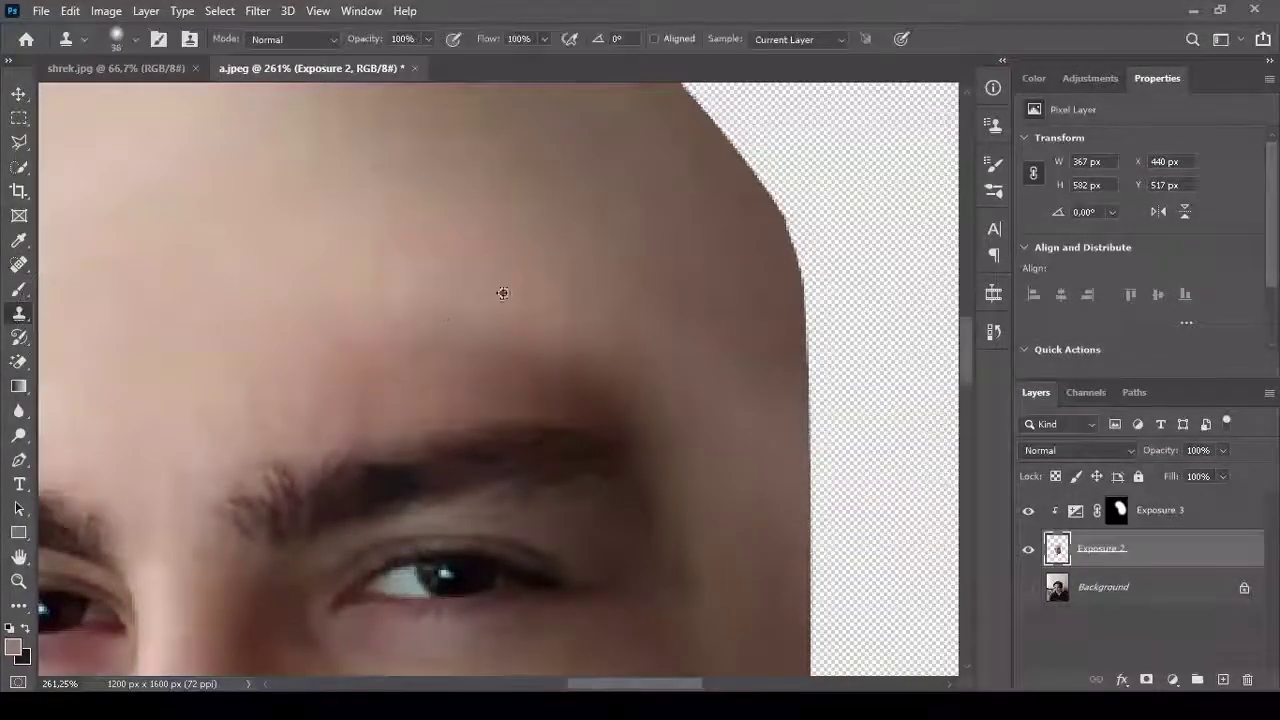
left_click(1028, 510)
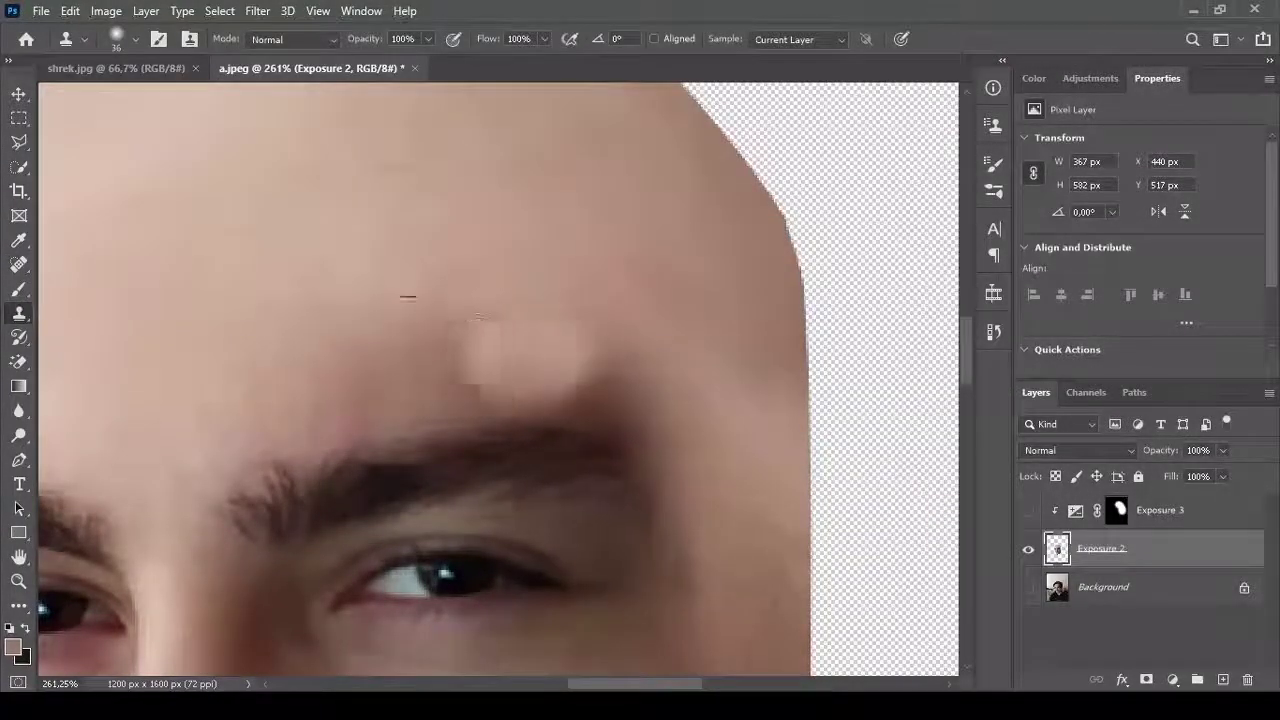
key("j")
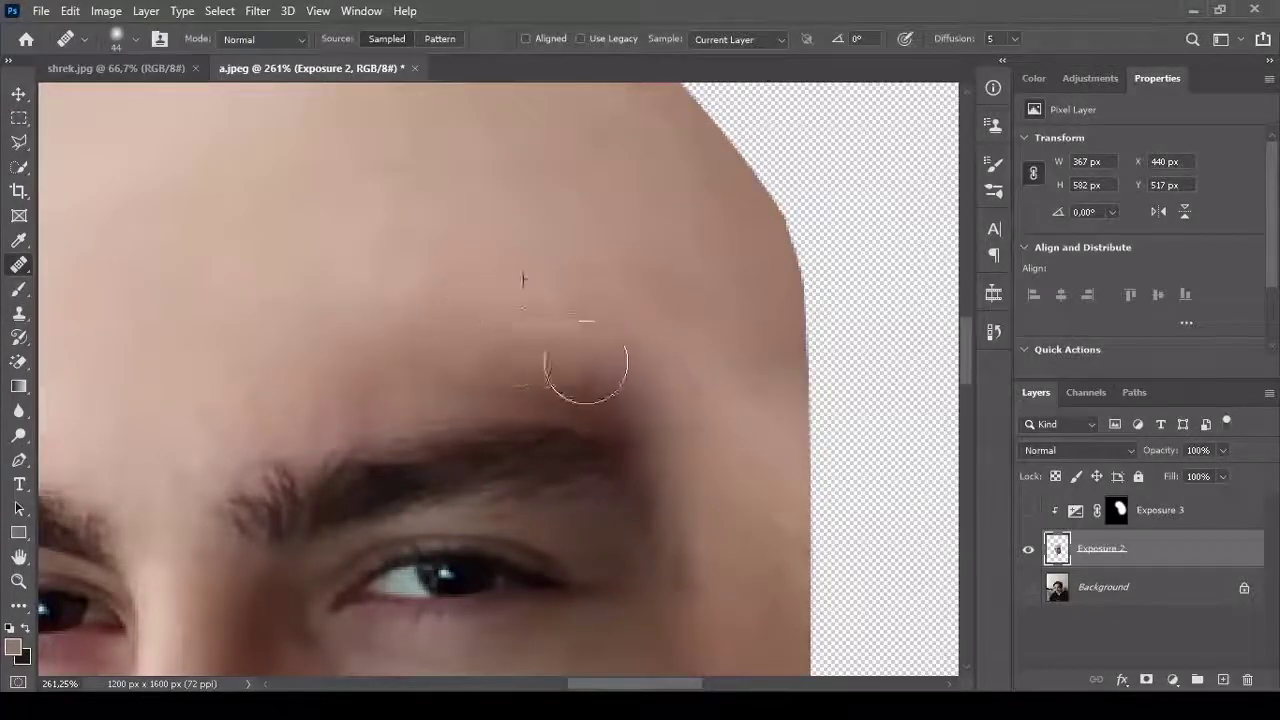
left_click_drag(585, 365, 340, 362)
Show Exposure 3 again, add a new empty layer and blend the cheek edge with healing.
scroll(808, 418, "down", 3, "alt")
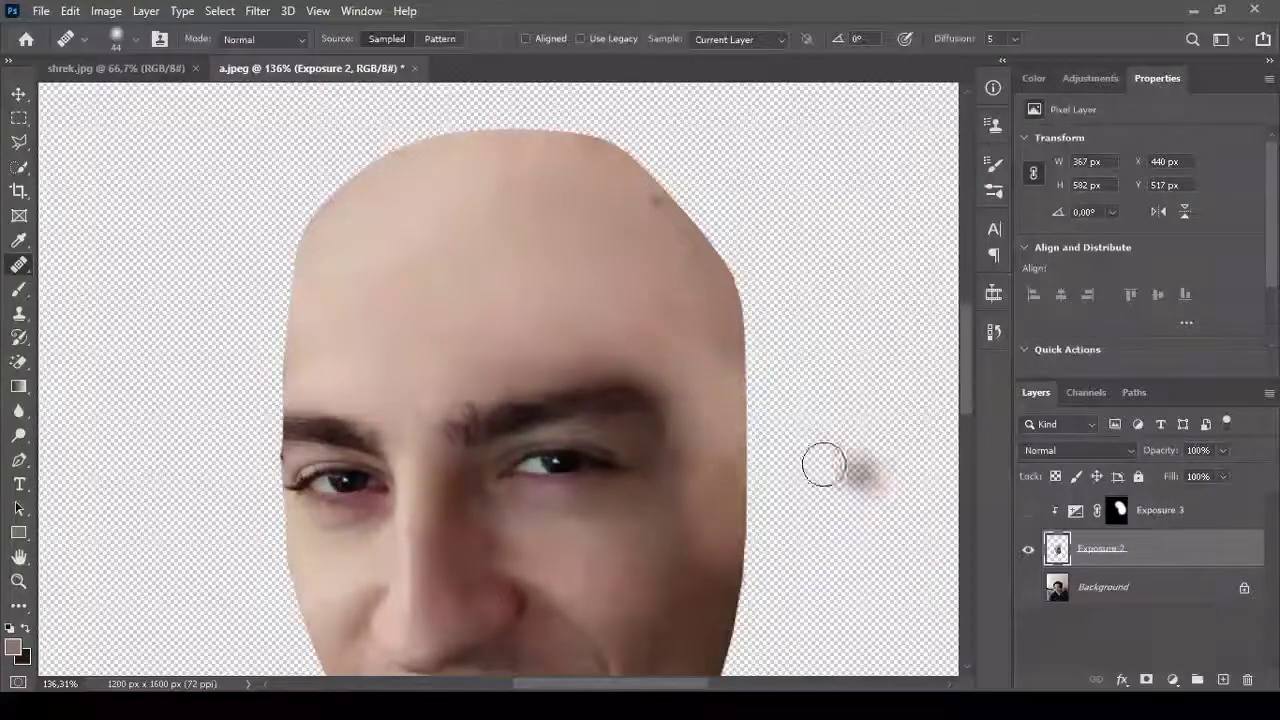
scroll(848, 468, "down", 2)
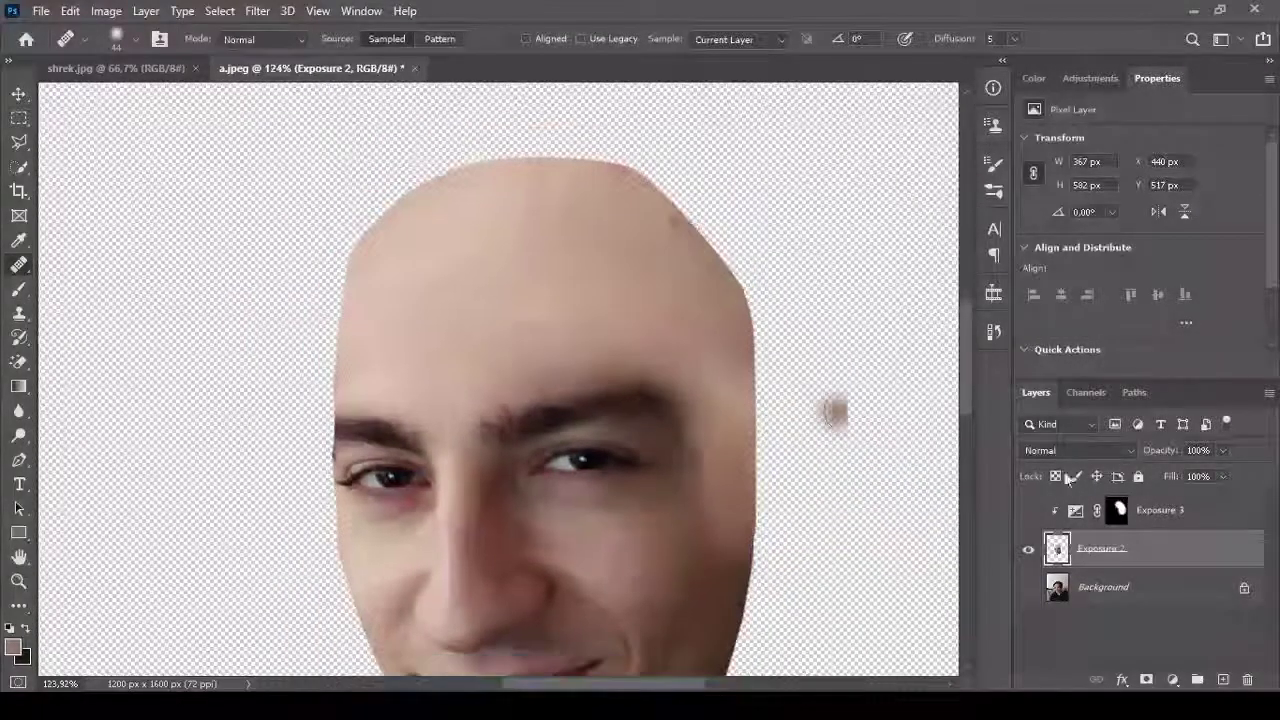
scroll(834, 414, "down", 3)
scroll(791, 397, "up", 1)
scroll(697, 380, "up", 4)
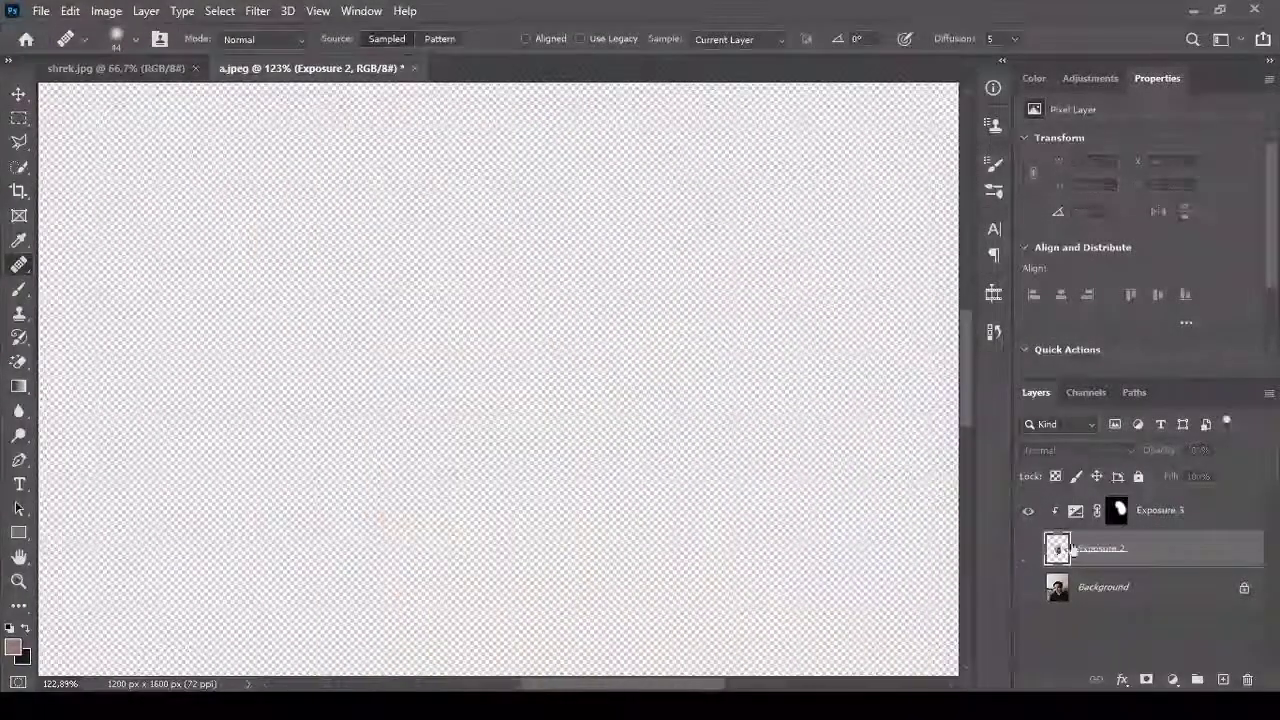
left_click(1028, 511)
scroll(550, 490, "up", 2)
scroll(550, 490, "up", 2)
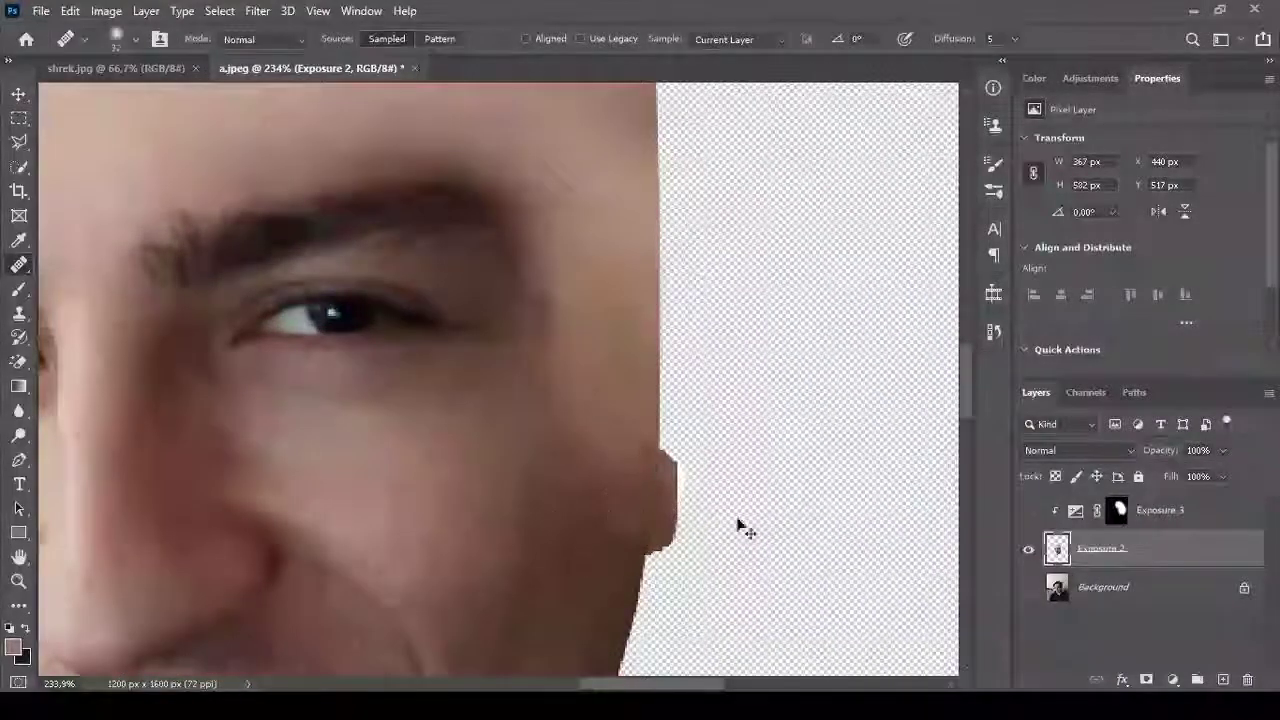
key("ctrl+shift+alt+n")
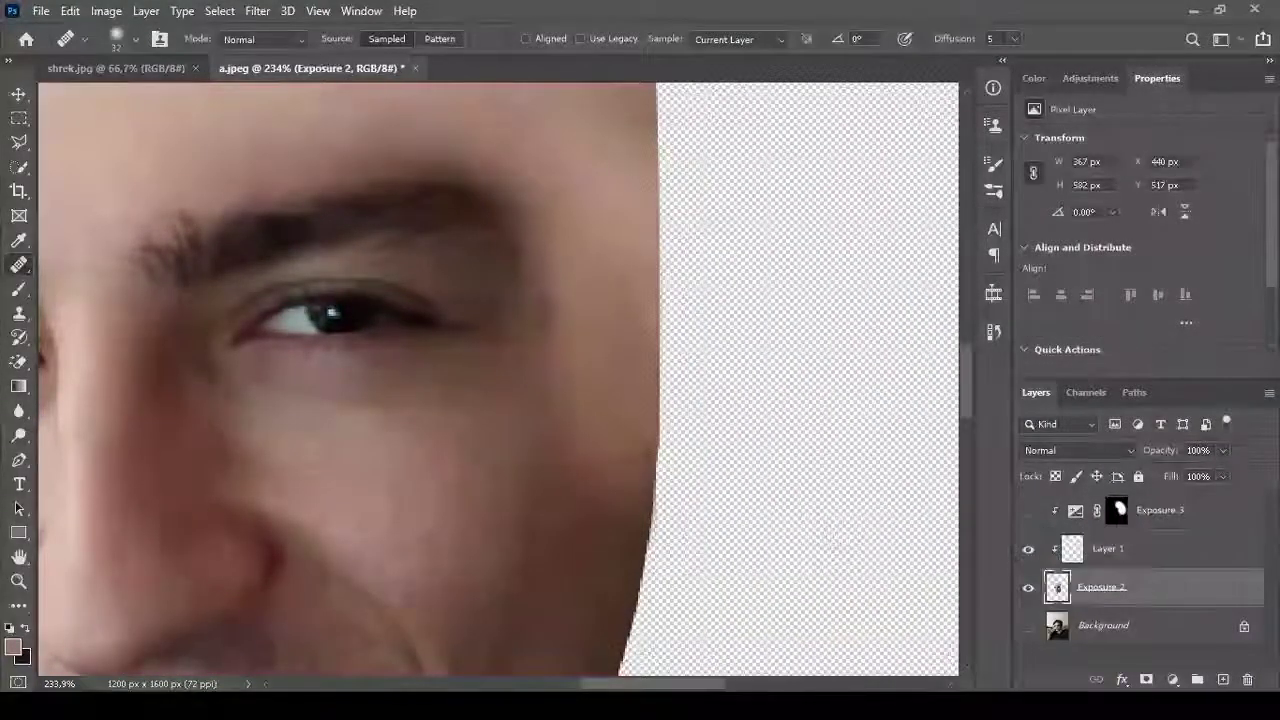
mouse_move(590, 407)
left_mouse_down()
mouse_move(634, 457)
mouse_move(610, 385)
left_mouse_up()
Merge Layer 1 down into Exposure 2.
scroll(697, 374, "down", 5)
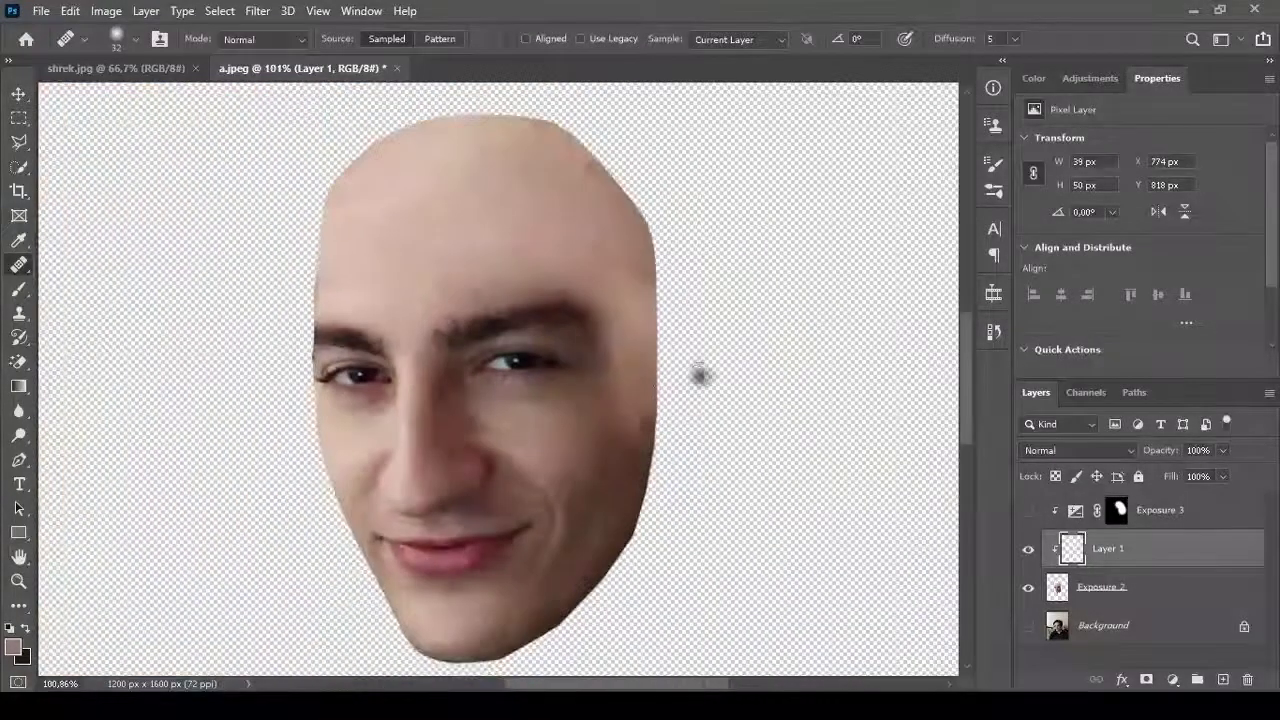
scroll(705, 390, "down", 2)
scroll(711, 367, "up", 2)
scroll(797, 405, "up", 3)
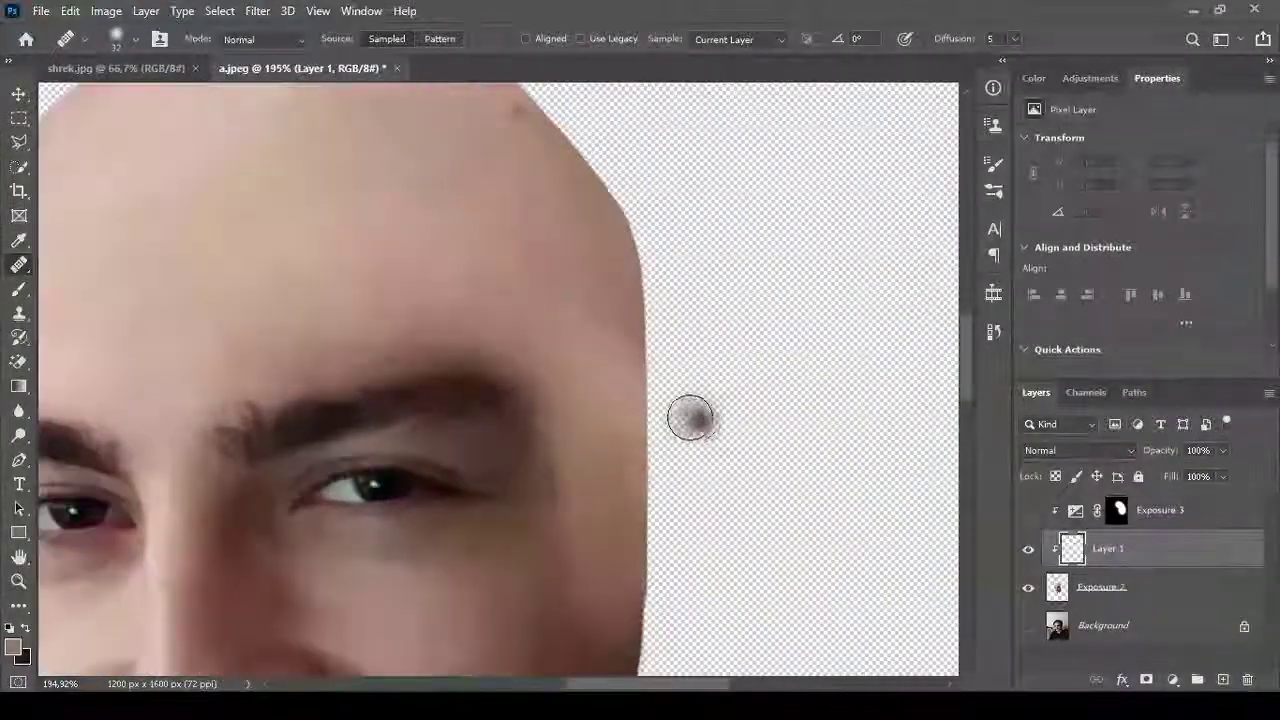
key("ctrl+e")
Spot-heal the forehead's right edge and the dark blemish atop the head.
key("shift+j")
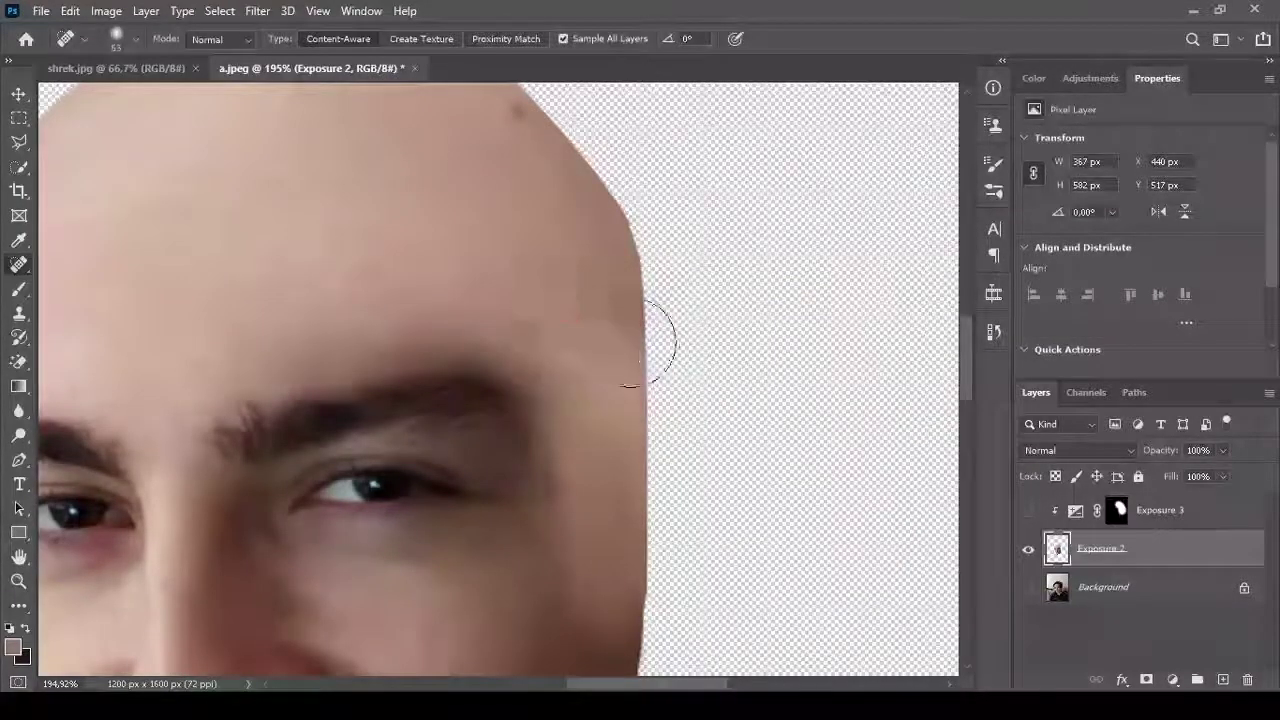
mouse_move(590, 265)
left_mouse_down()
mouse_move(600, 400)
mouse_move(642, 365)
mouse_move(586, 308)
left_mouse_up()
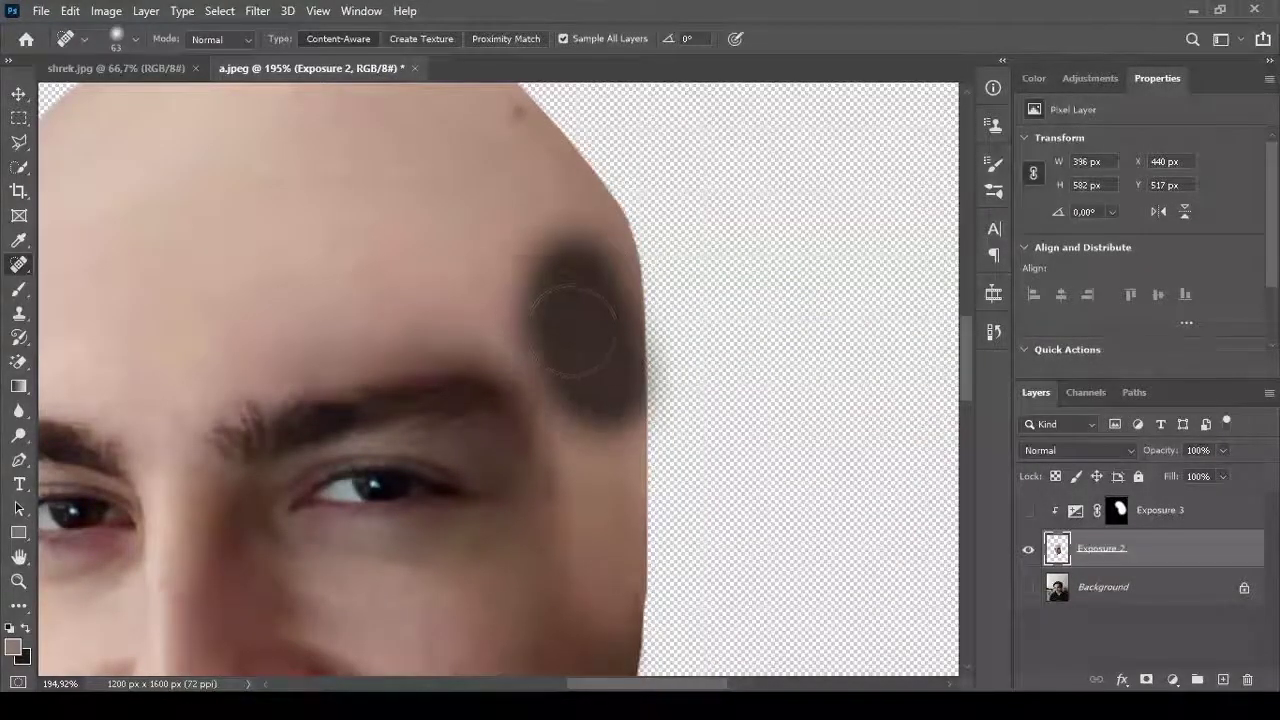
mouse_move(600, 363)
left_mouse_down()
mouse_move(614, 336)
mouse_move(594, 329)
left_mouse_up()
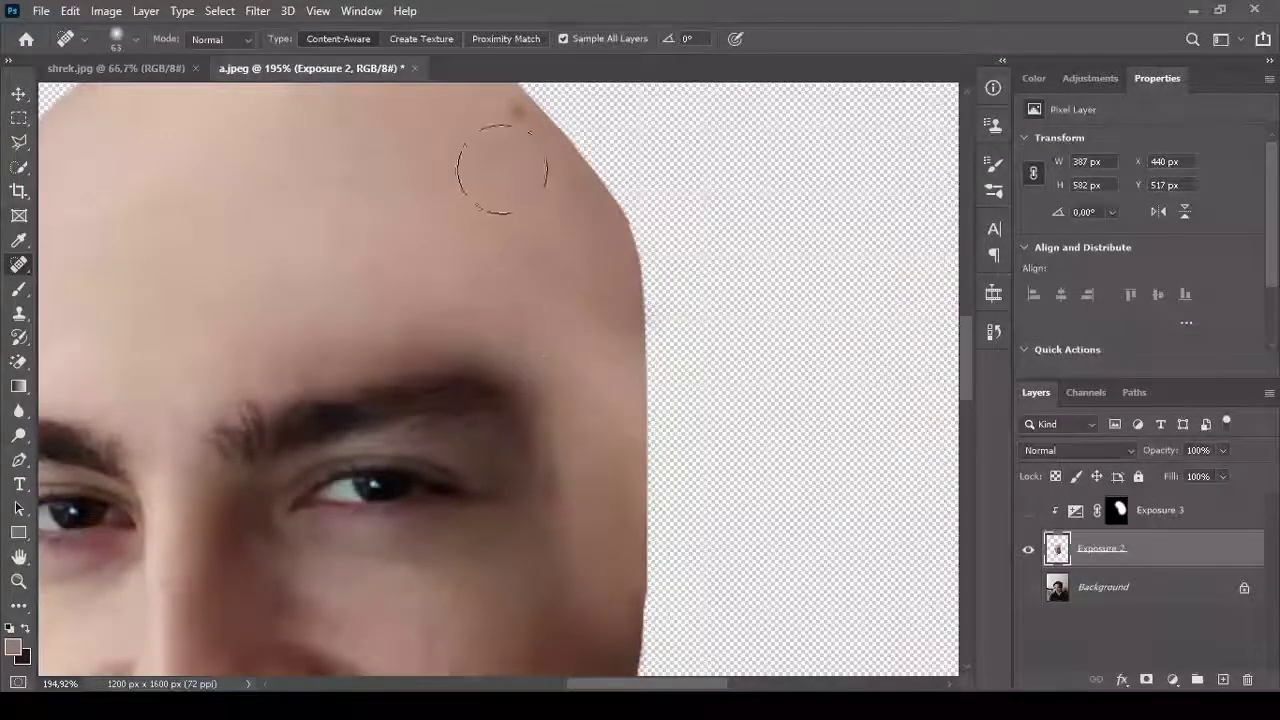
left_click_drag(505, 150, 516, 117)
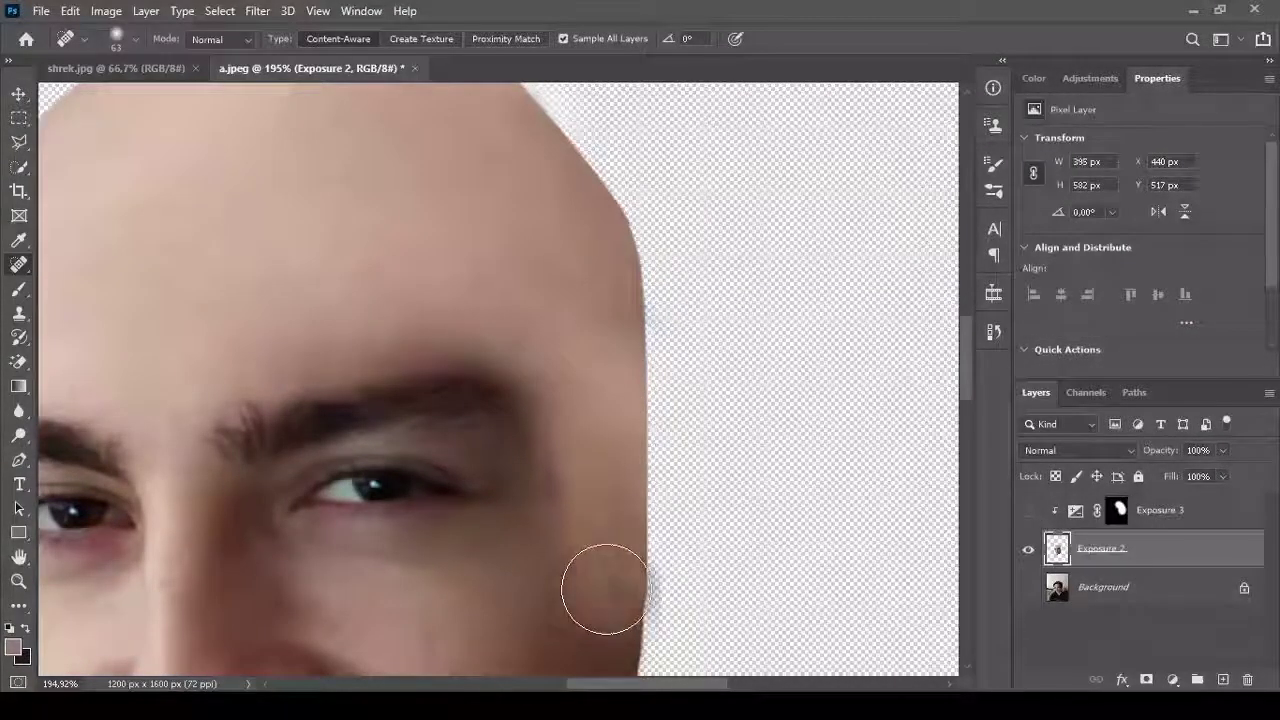
scroll(605, 365, "down", 3)
scroll(597, 457, "up", 2)
scroll(597, 457, "up", 1)
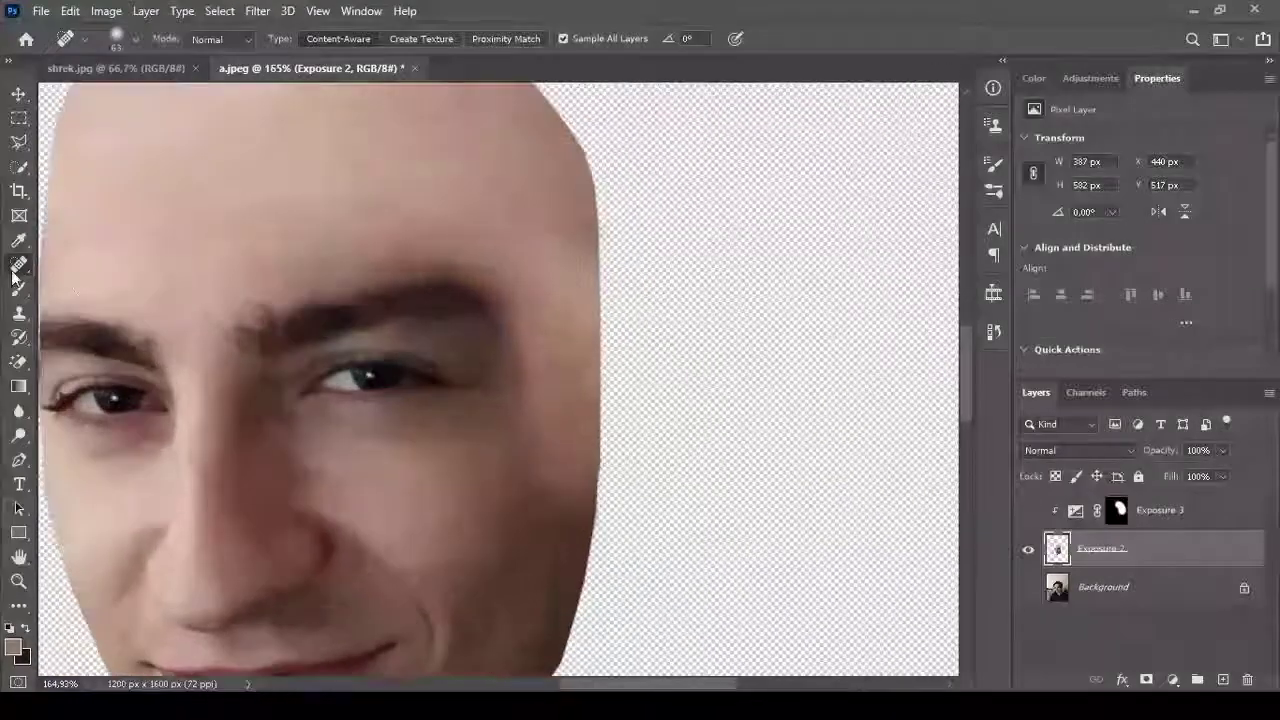
Switch to the Healing Brush and enlarge it to size 52.
key("shift+j")
key("bracketright")
key("bracketright")
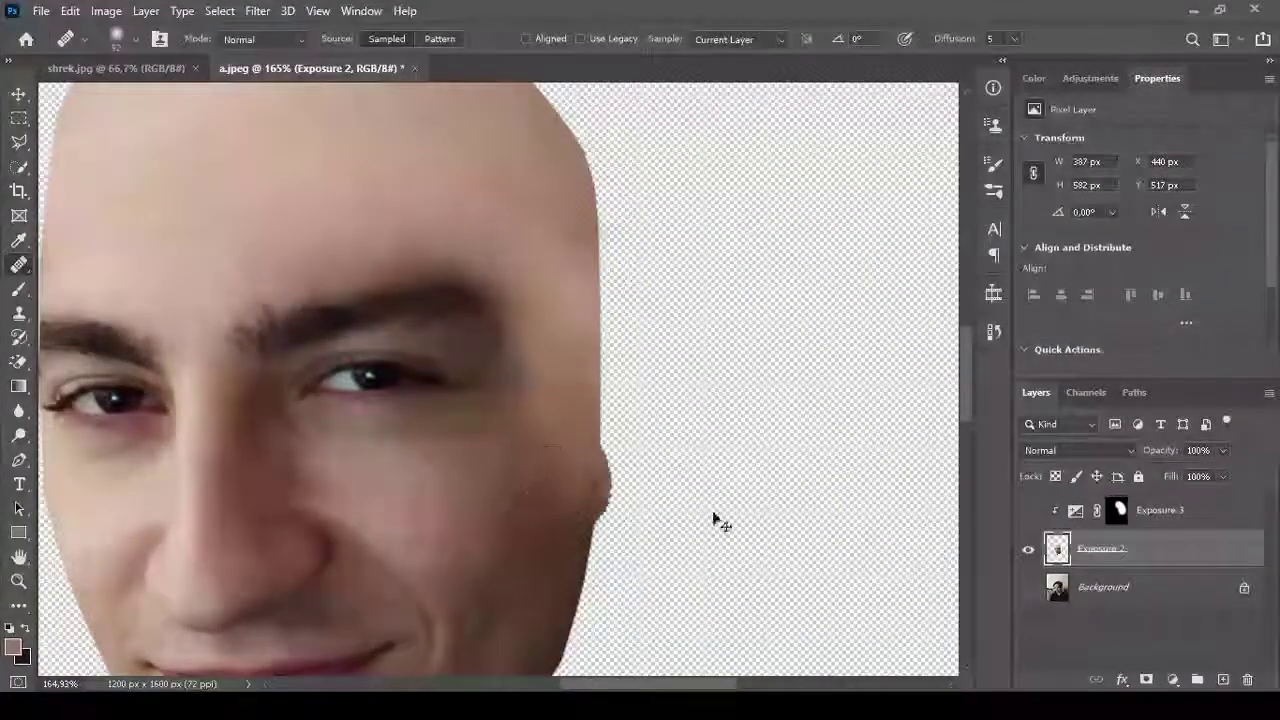
scroll(608, 368, "down", 3)
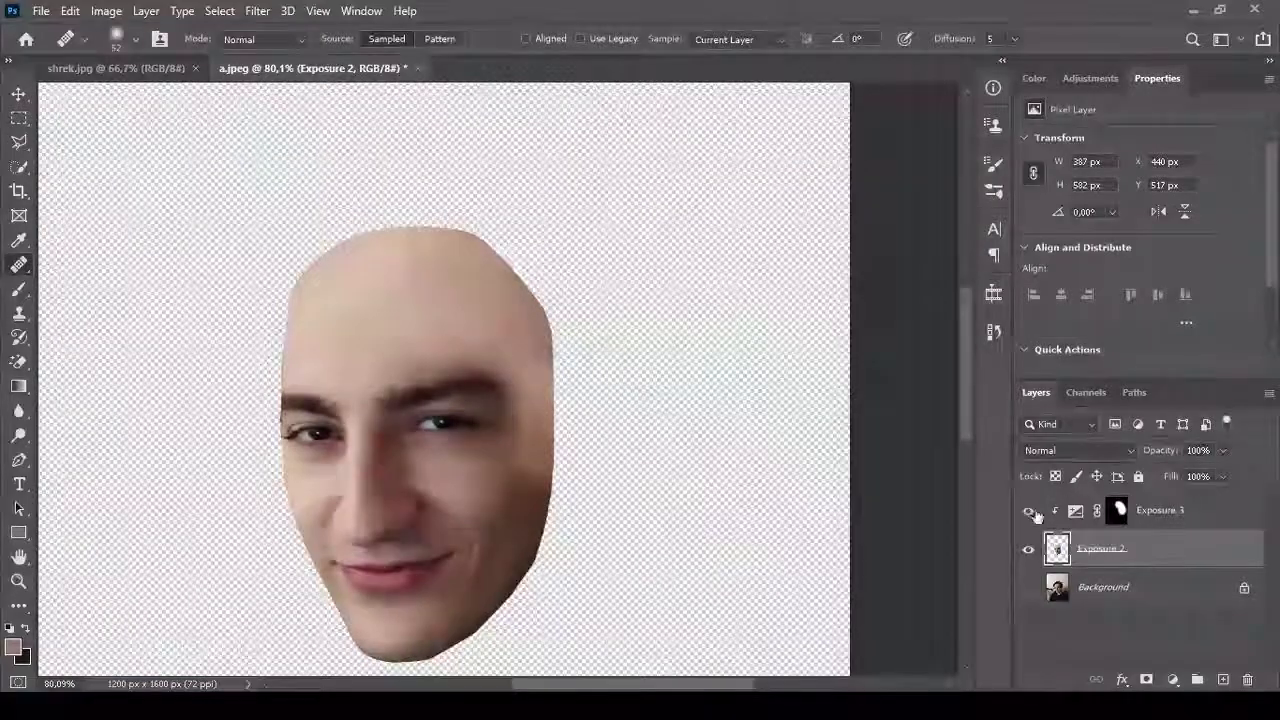
scroll(682, 345, "down", 2)
scroll(650, 401, "down", 1)
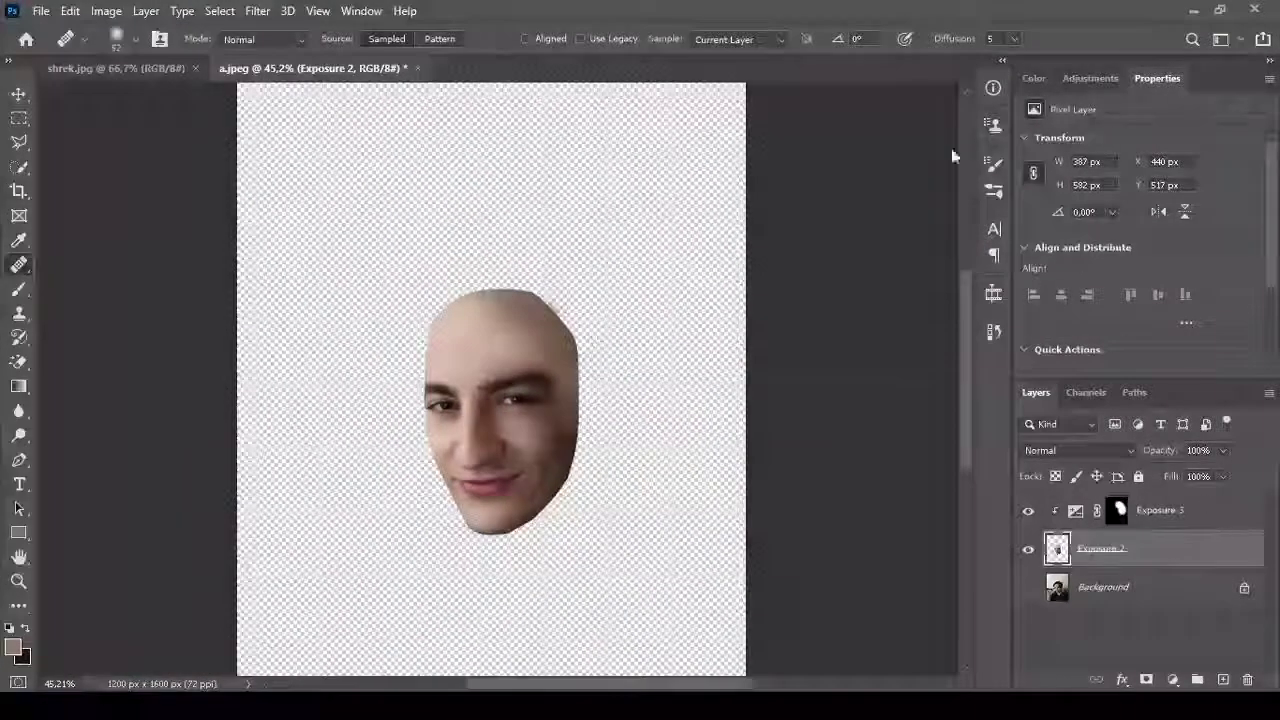
Add a Hue/Saturation adjustment with hue +38 and saturation +35 to tint the face green.
left_click(1090, 78)
left_click(1058, 155)
left_click_drag(1148, 213, 1190, 213)
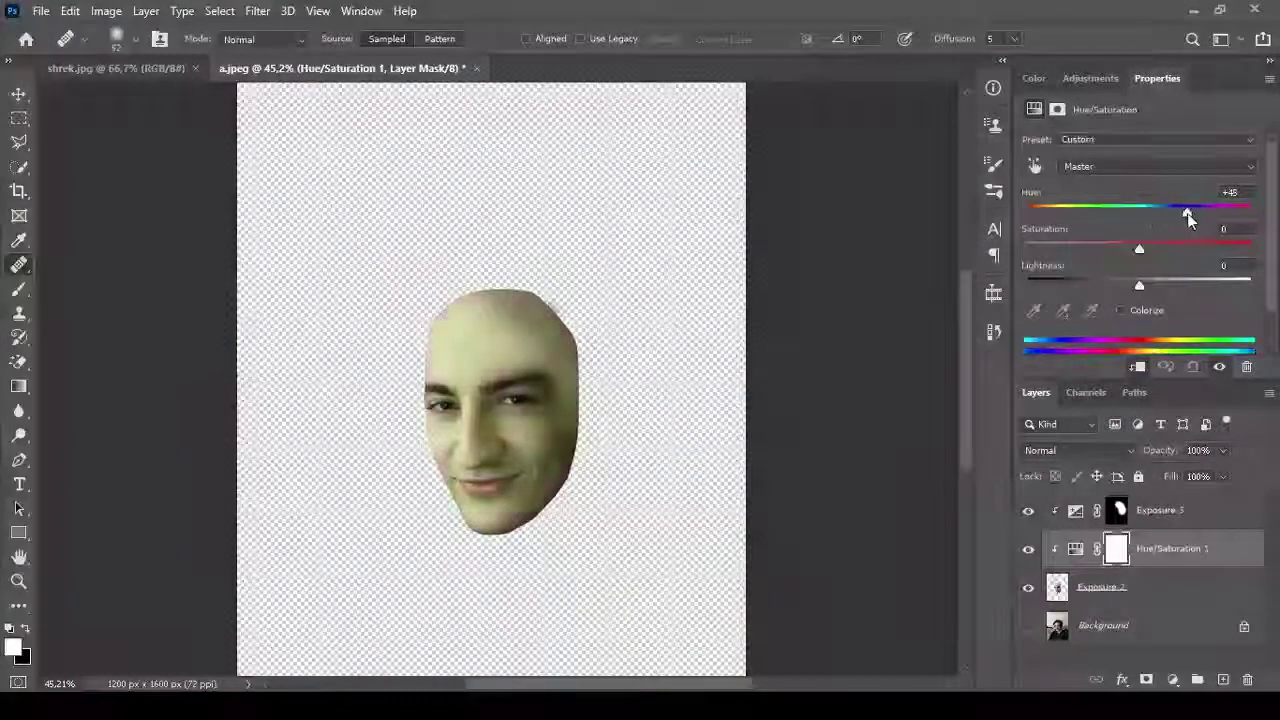
mouse_move(1139, 248)
left_mouse_down()
mouse_move(1181, 213)
mouse_move(1165, 250)
mouse_move(1181, 248)
mouse_move(1136, 285)
left_mouse_up()
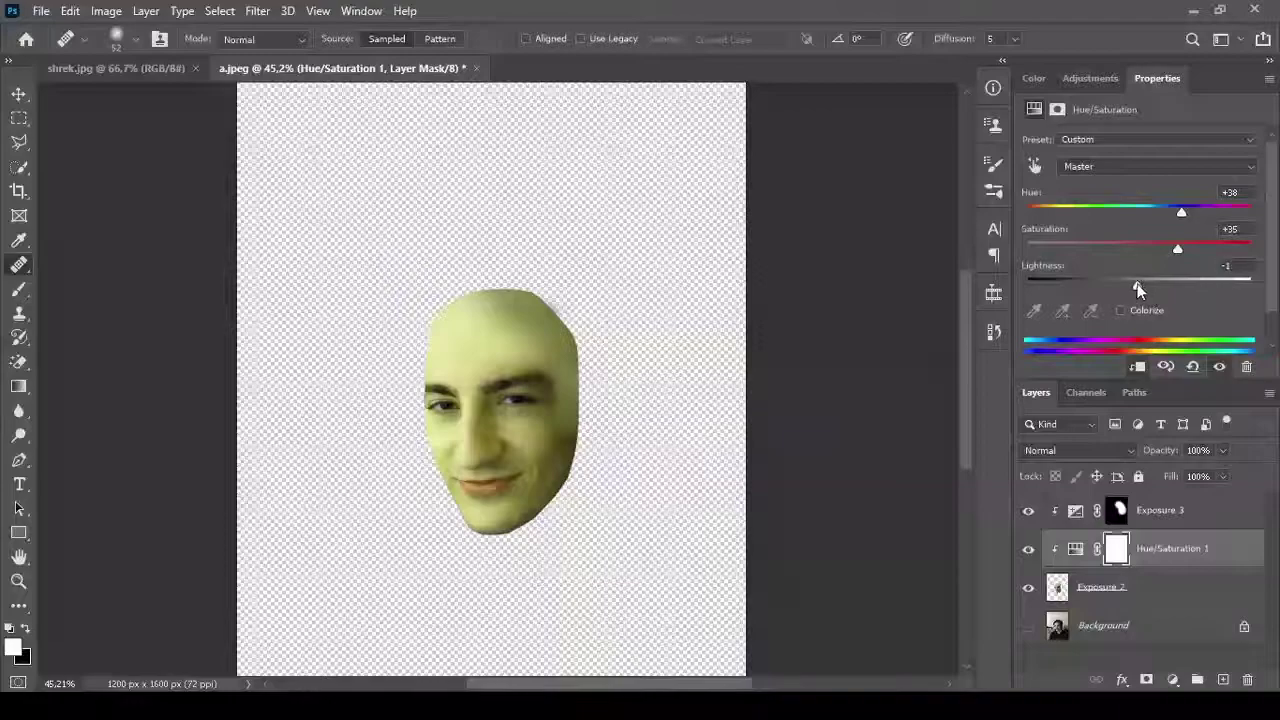
Add a Brightness/Contrast adjustment with contrast lowered to -37.
left_click(1090, 78)
left_click(1032, 135)
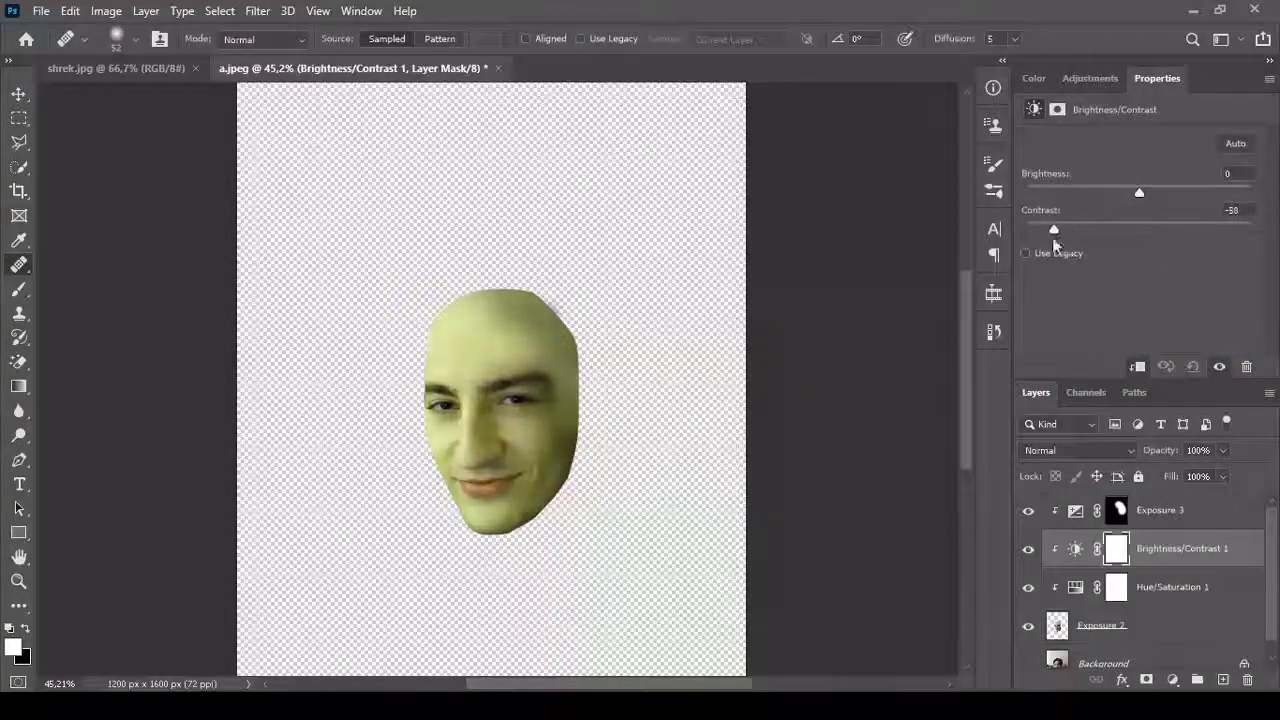
mouse_move(1140, 229)
left_mouse_down()
mouse_move(1250, 229)
mouse_move(911, 216)
left_mouse_up()
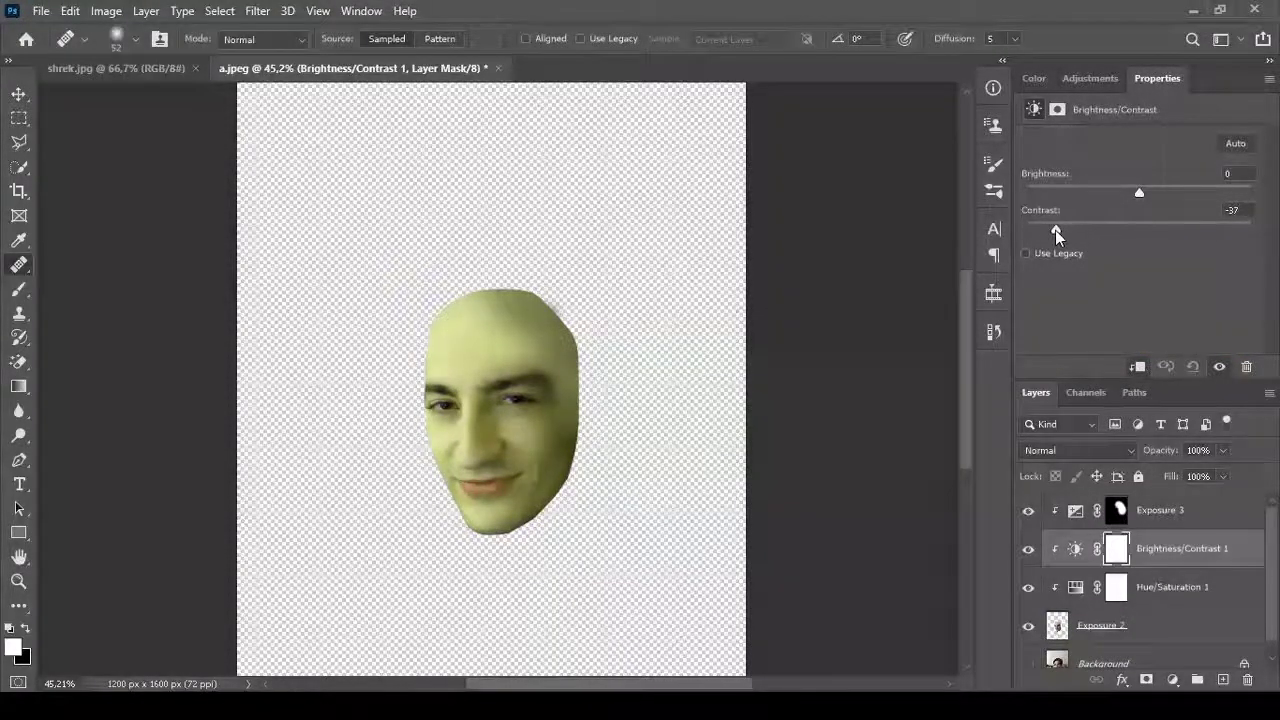
left_click(1166, 510)
key("x")
scroll(531, 282, "up", 1)
Paint black with a 108 px brush to hide the bump on the head's upper right edge.
scroll(587, 335, "up", 4)
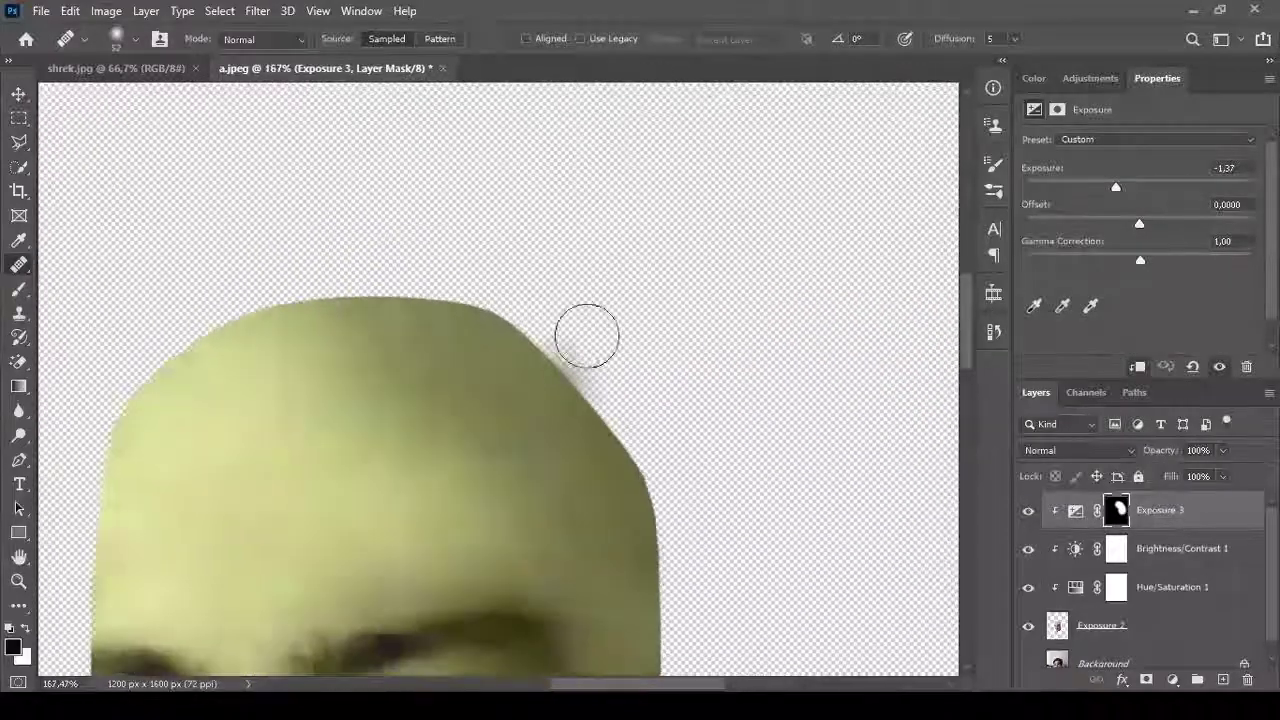
key("b")
left_click_drag(645, 290, 680, 290)
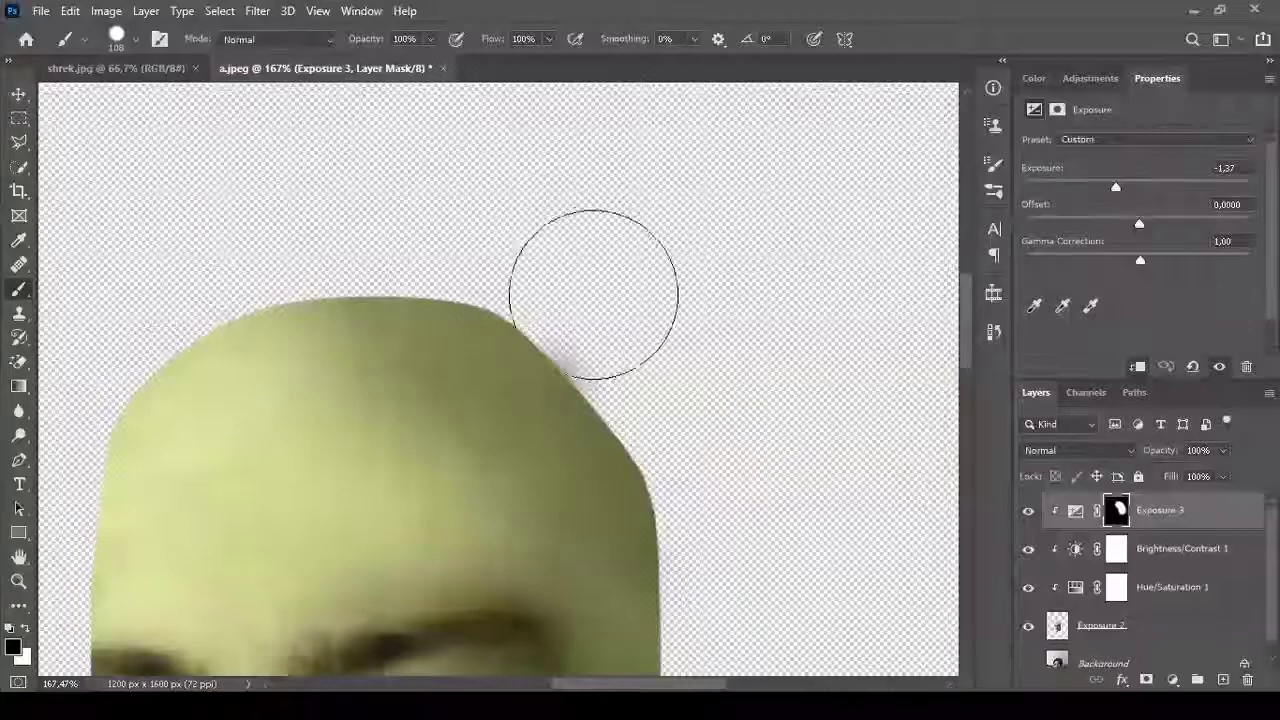
scroll(700, 220, "down", 3)
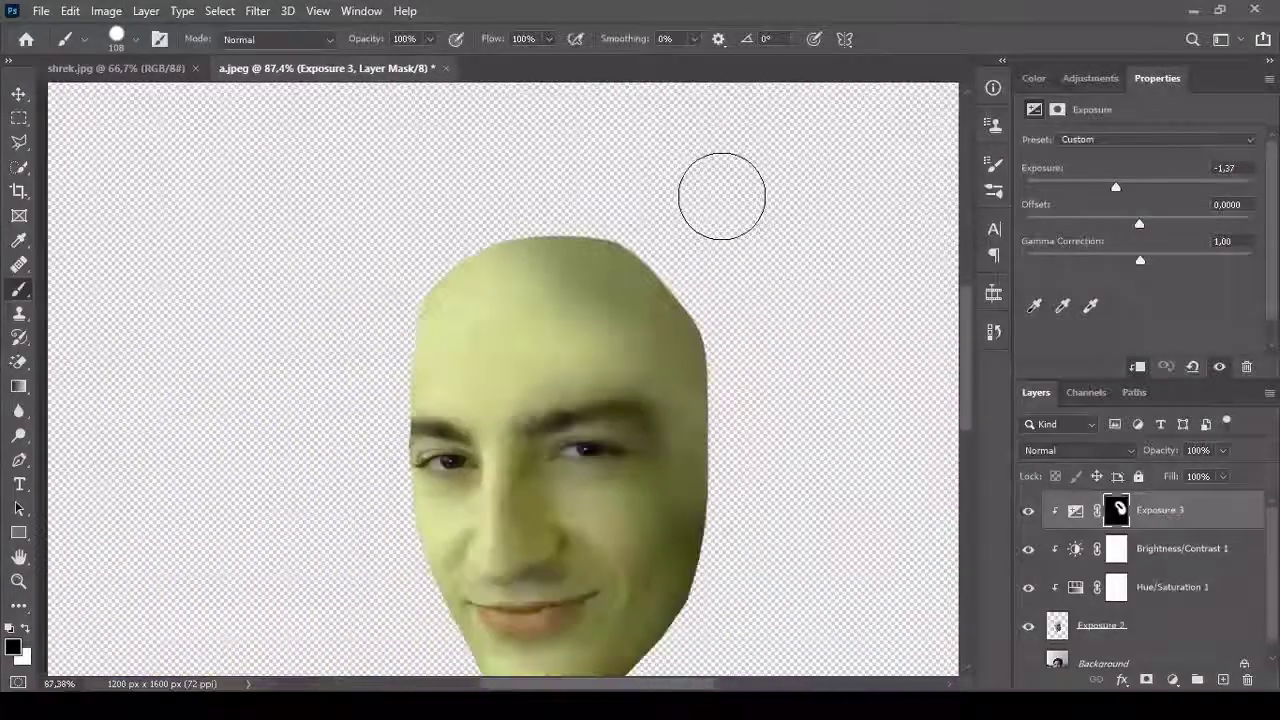
scroll(757, 363, "down", 3)
scroll(560, 262, "up", 2)
scroll(560, 262, "up", 3)
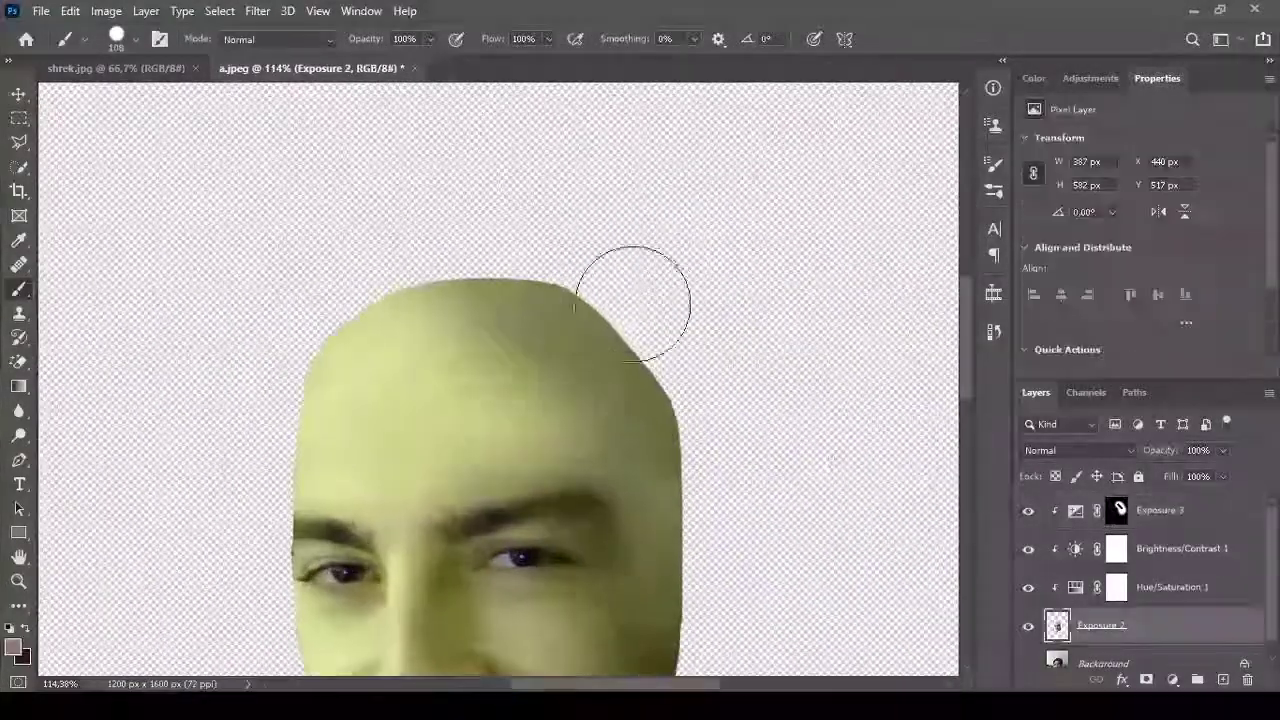
scroll(634, 300, "up", 1)
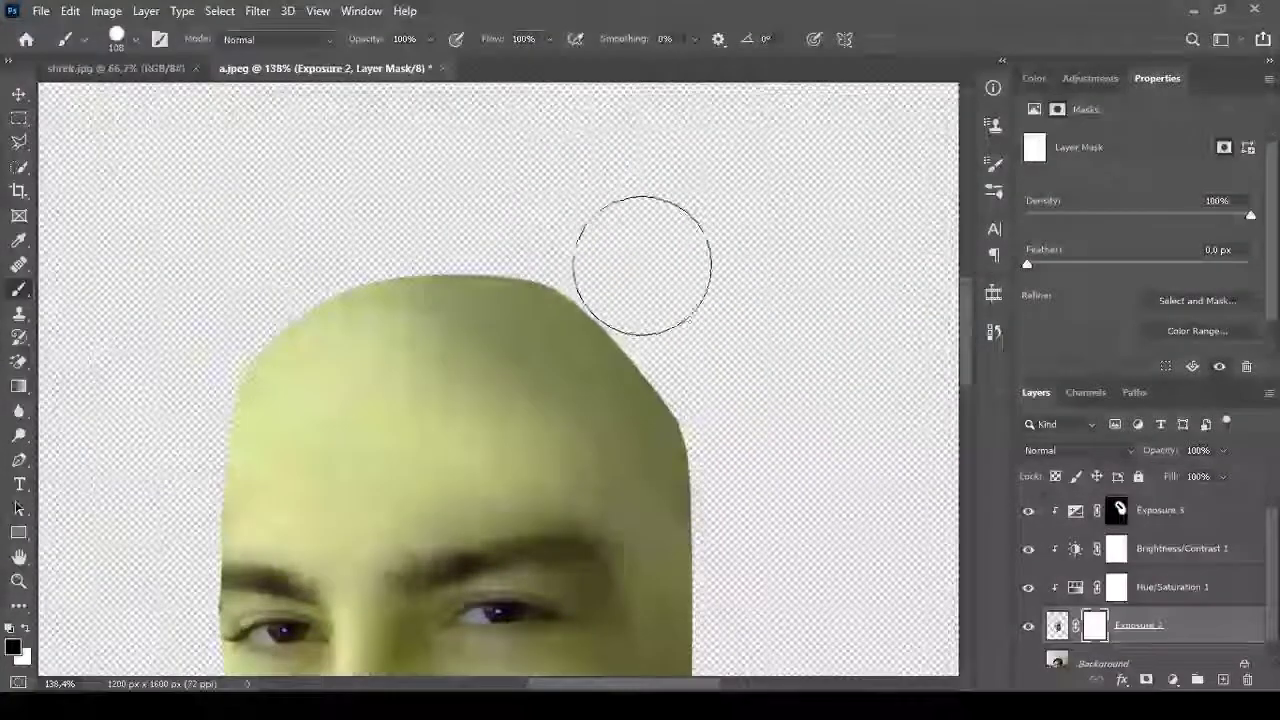
left_click_drag(701, 305, 751, 400)
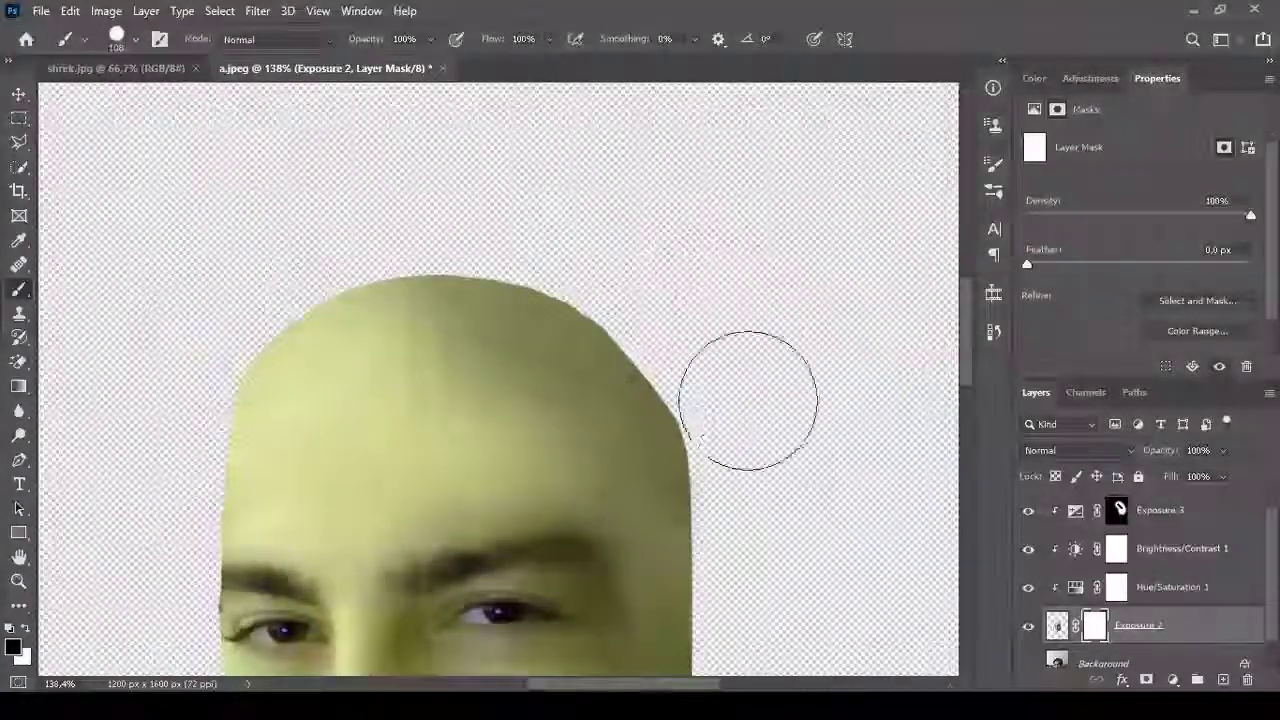
scroll(634, 260, "down", 3)
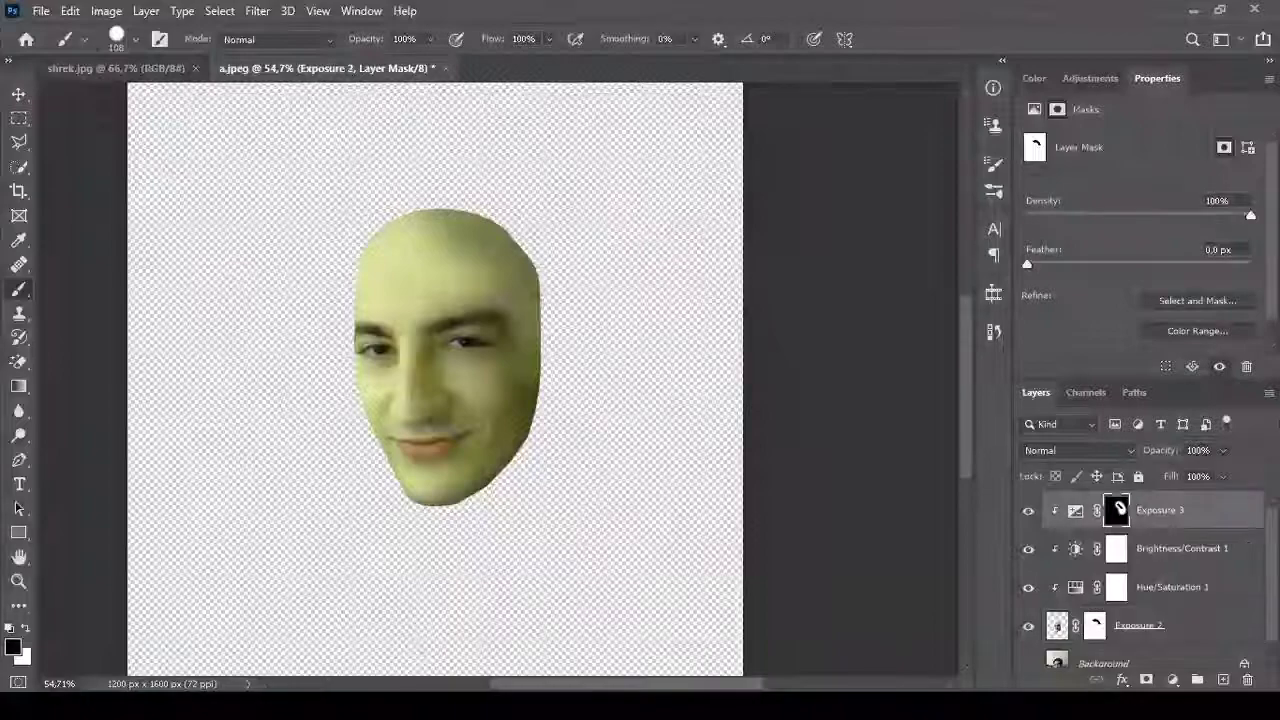
Paint white with a larger brush on Exposure 3's mask to extend the right-side shading.
key("alt+period")
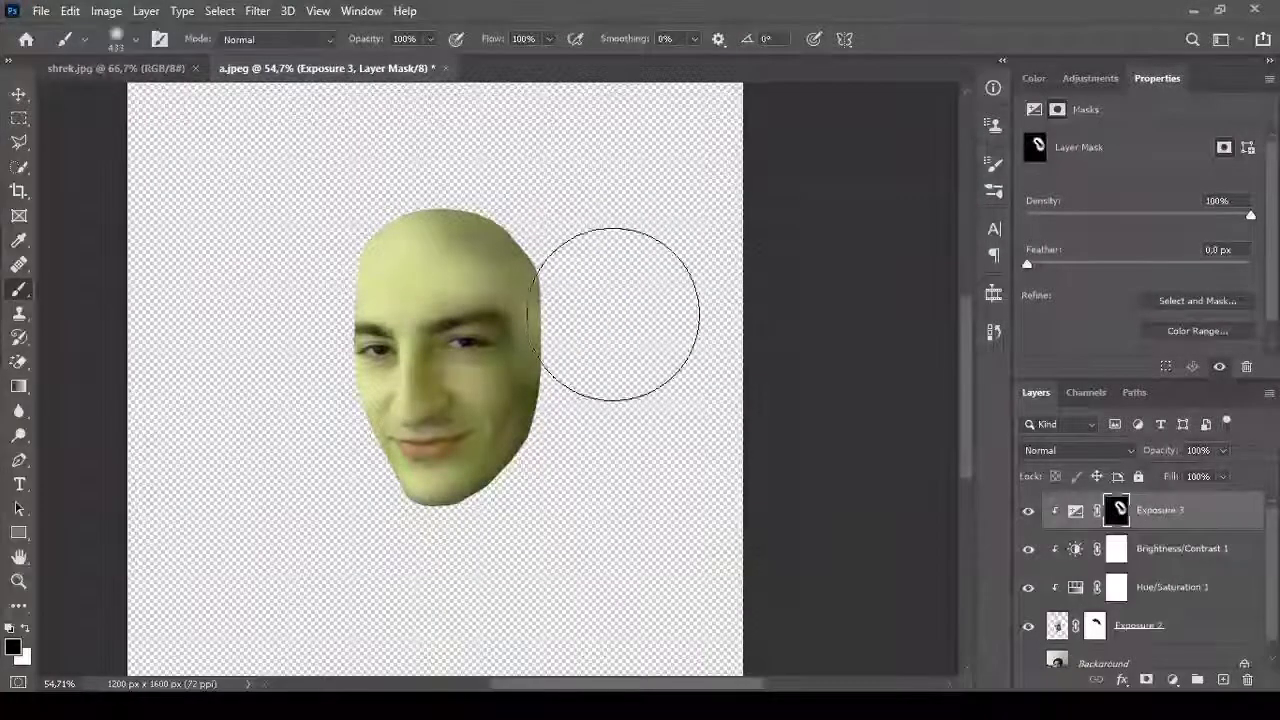
key("x")
scroll(707, 268, "down", 2)
mouse_move(575, 202)
left_mouse_down()
mouse_move(451, 251)
mouse_move(620, 272)
left_mouse_up()
scroll(594, 229, "up", 3)
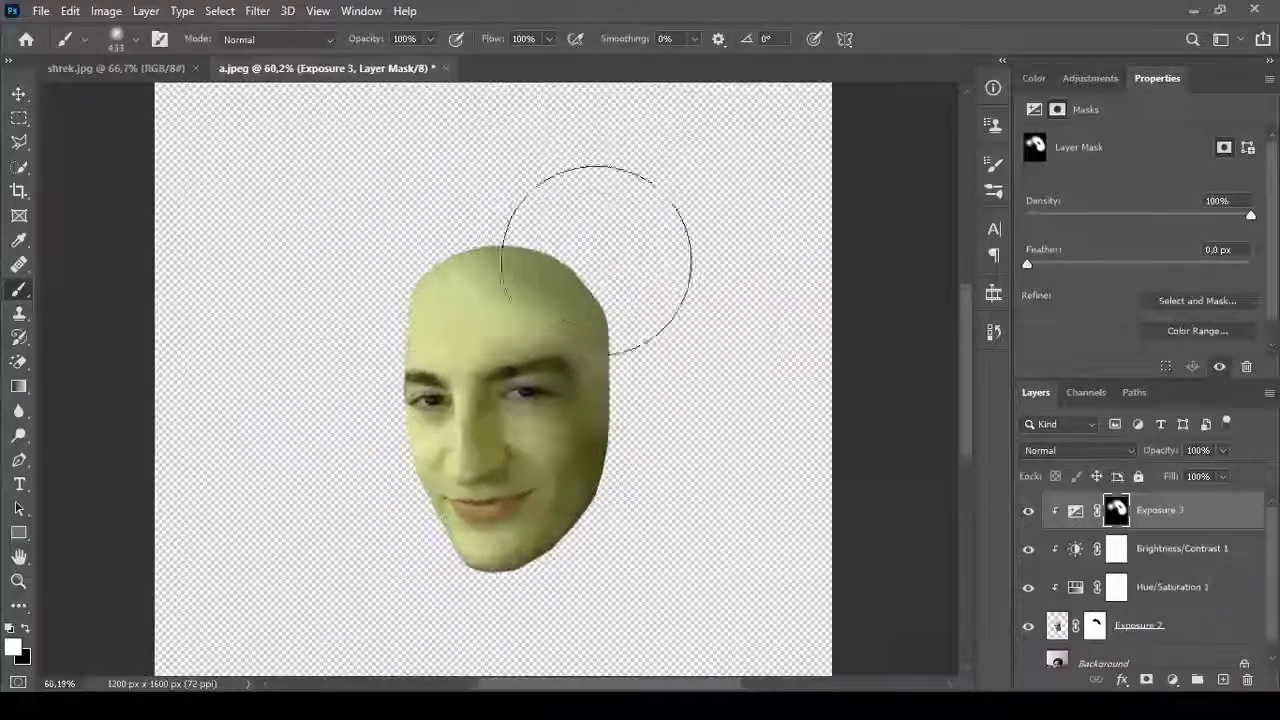
scroll(766, 386, "up", 2)
In shrek.jpg, trace Shrek's ear with a pen path and mask Layer 0 down to it.
left_click(116, 68)
key("p")
scroll(362, 218, "up", 3)
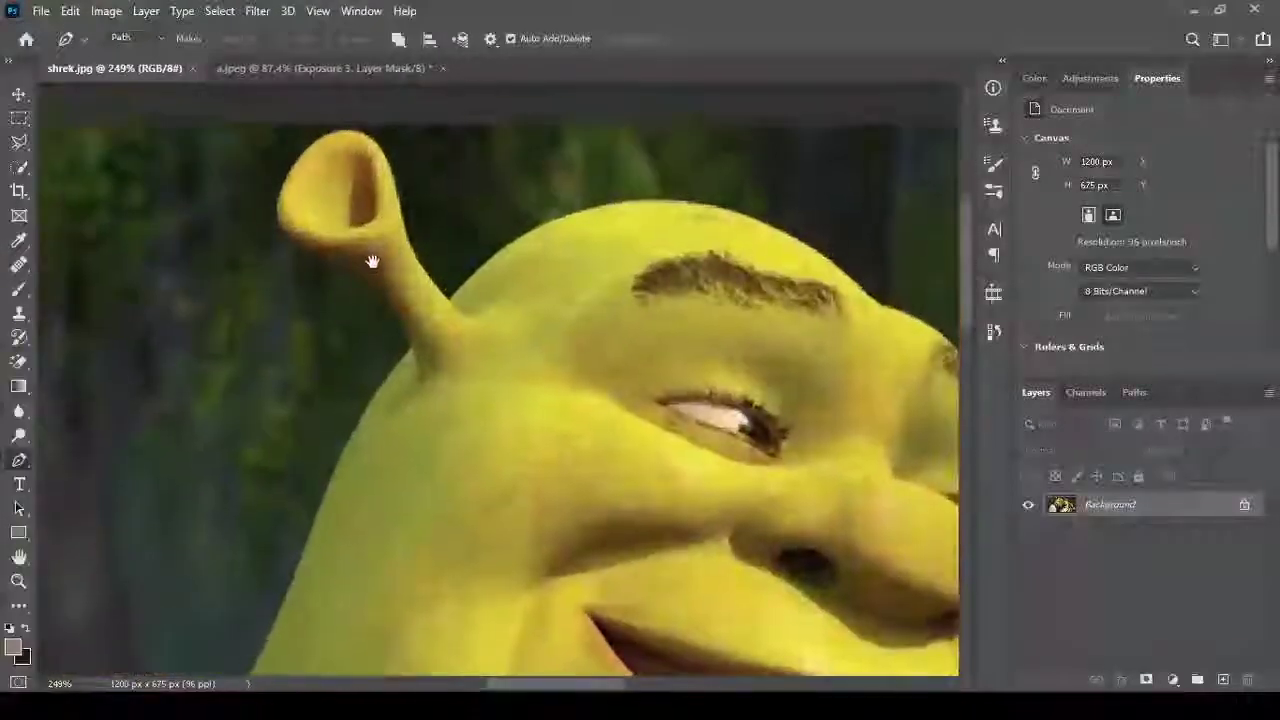
scroll(371, 260, "up", 3)
left_click(359, 281)
left_click_drag(418, 334, 424, 364)
left_click_drag(441, 411, 443, 432)
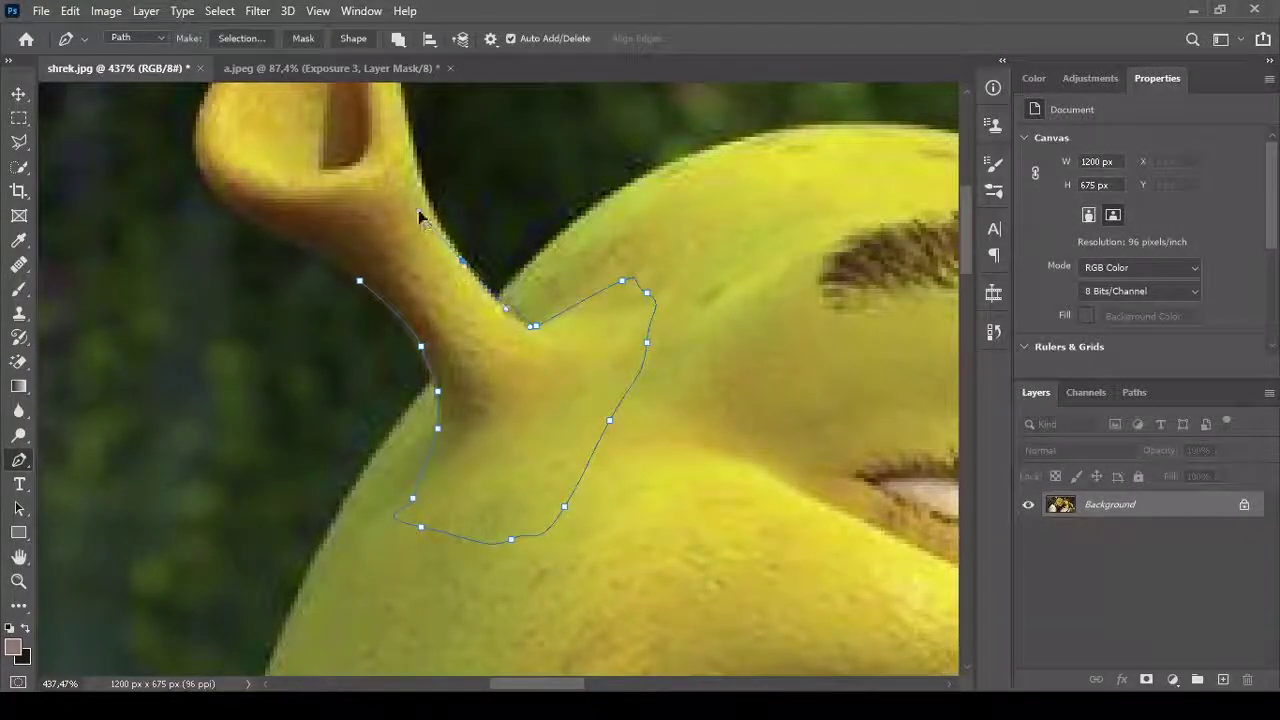
left_click_drag(441, 111, 484, 301)
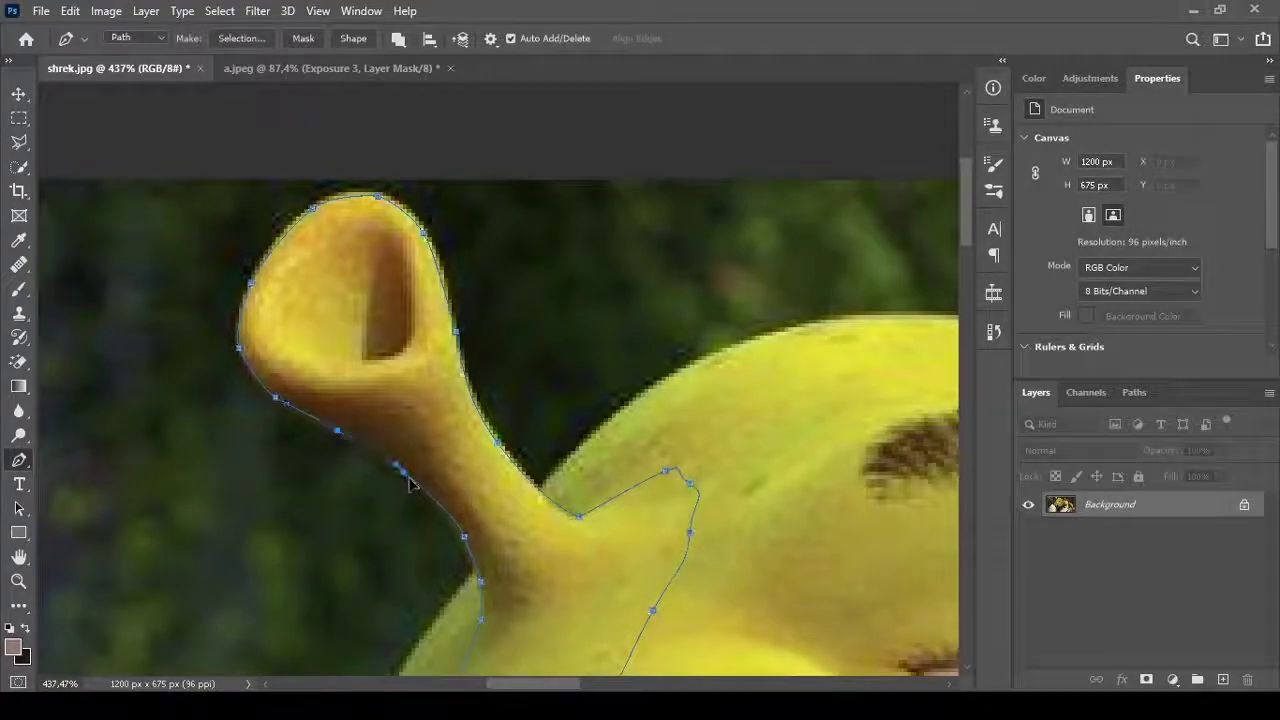
scroll(410, 485, "down", 5)
key("ctrl+Return")
left_click(1146, 679)
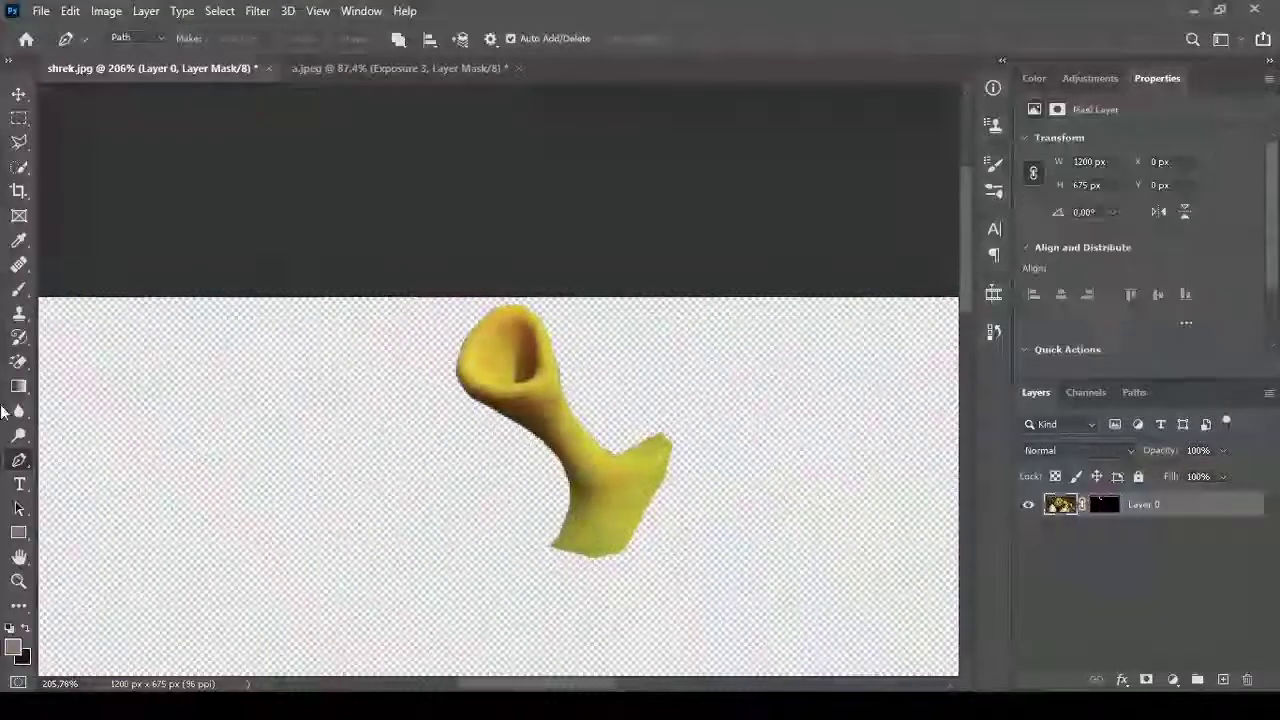
Drag the ear into a.jpeg as Layer 1 and place it at the head's upper right.
left_click(18, 362)
scroll(774, 400, "down", 2)
key("v")
mouse_move(774, 400)
left_mouse_down()
mouse_move(477, 357)
mouse_move(646, 302)
left_mouse_up()
key("ctrl+t")
key("Return")
Raise Hue/Saturation 1's hue and saturation for a brighter green face.
left_click(1165, 612)
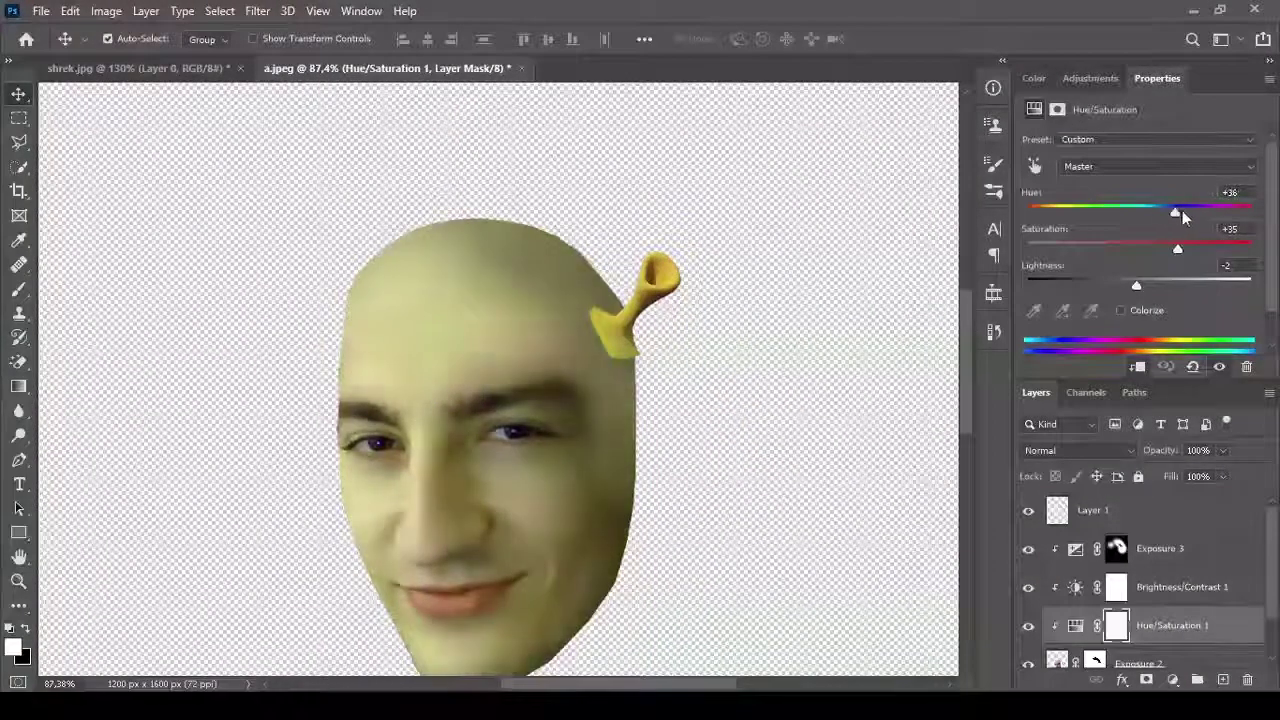
mouse_move(1182, 212)
left_mouse_down()
mouse_move(1175, 249)
mouse_move(1138, 286)
left_mouse_up()
mouse_move(1181, 214)
left_mouse_down()
mouse_move(1192, 249)
mouse_move(1184, 222)
left_mouse_up()
left_click(1190, 249)
Duplicate the colour adjustment, clip it to the ear, and shift the ear toward yellow-green.
scroll(814, 334, "down", 5)
scroll(706, 294, "up", 2)
scroll(706, 320, "up", 2)
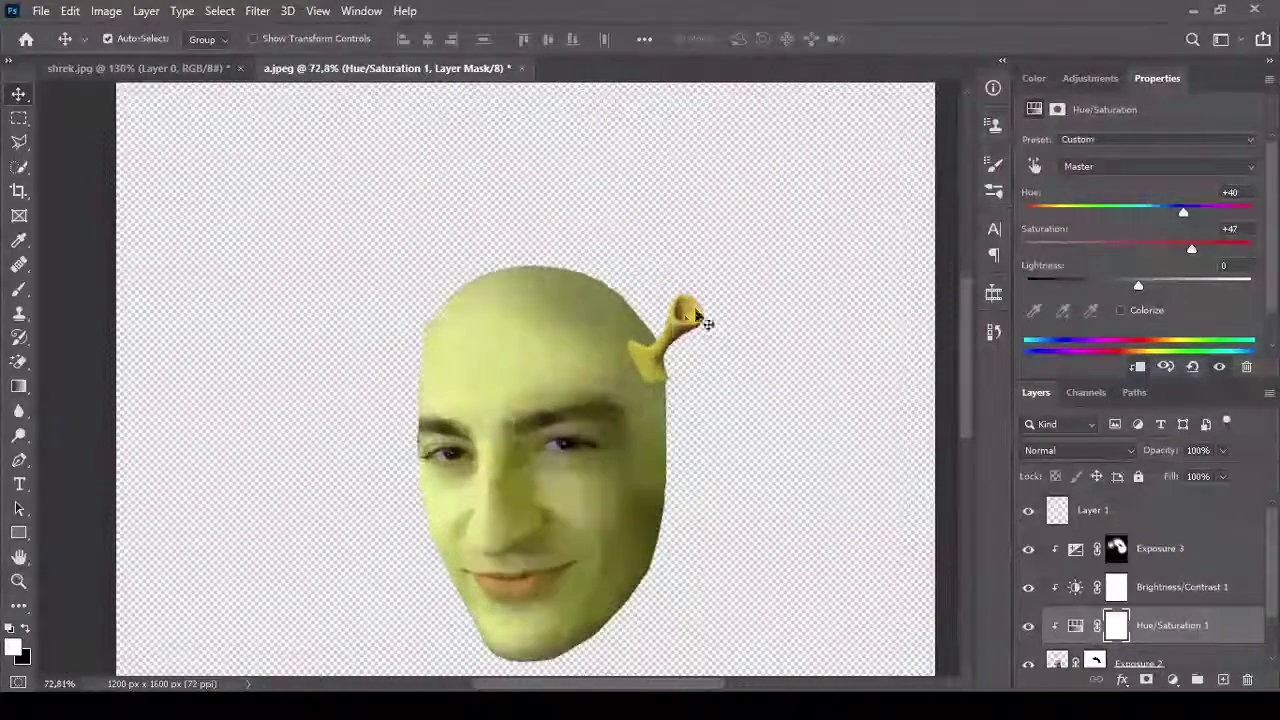
scroll(706, 320, "up", 3)
left_click_drag(1172, 640, 1140, 531)
key("ctrl+alt+g")
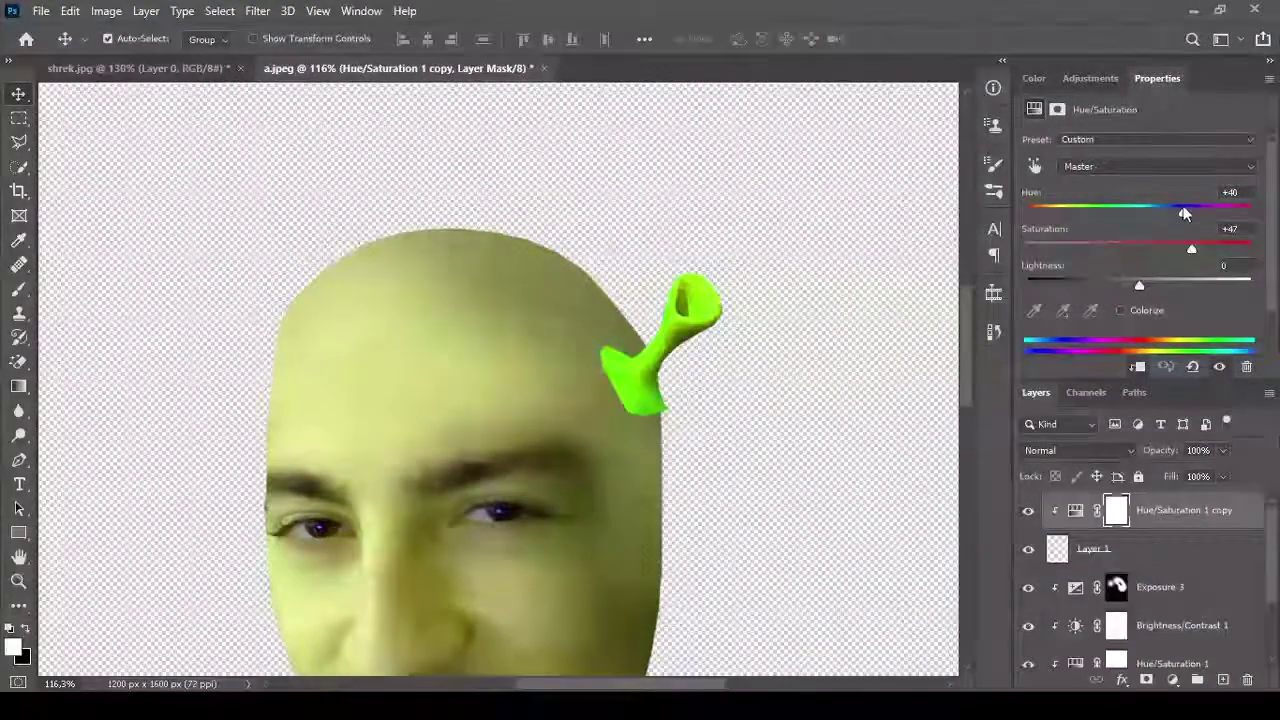
mouse_move(1183, 213)
left_mouse_down()
mouse_move(1148, 218)
mouse_move(1185, 224)
mouse_move(1103, 249)
left_mouse_up()
Remove the ear's extra colour adjustment and rotate the ear about 16.5°.
key("Delete")
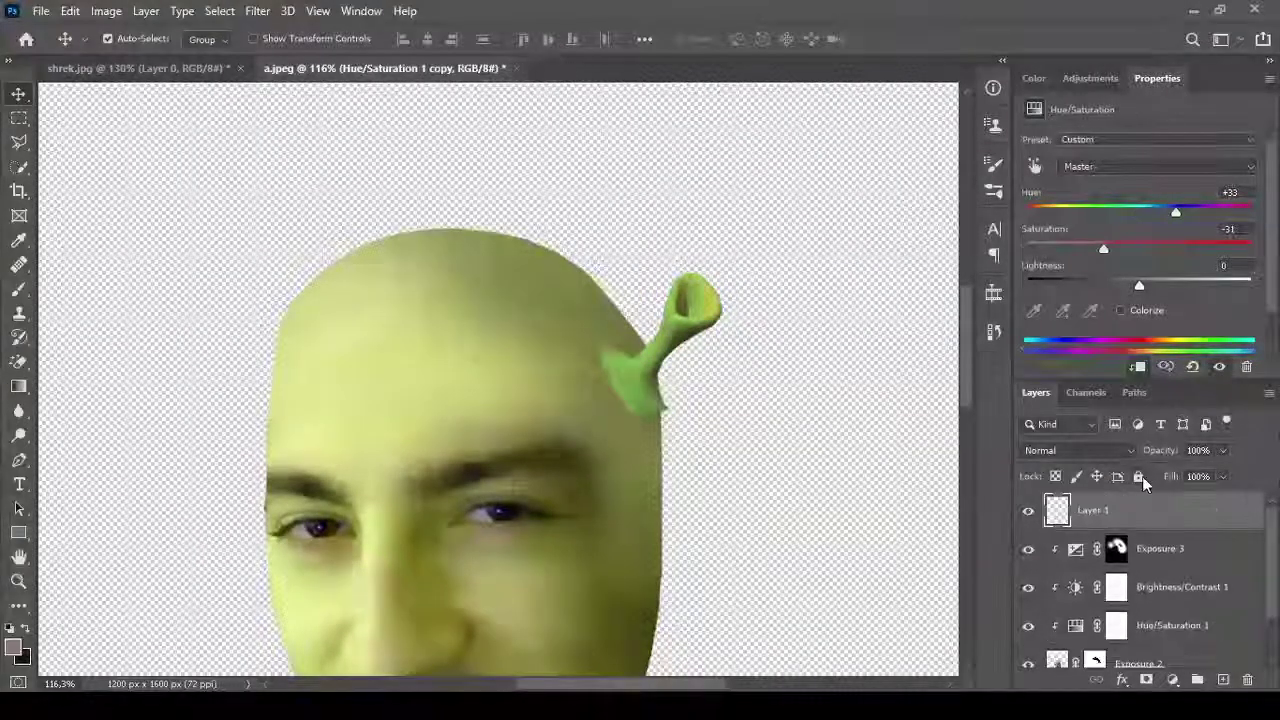
scroll(760, 434, "down", 3)
key("ctrl+t")
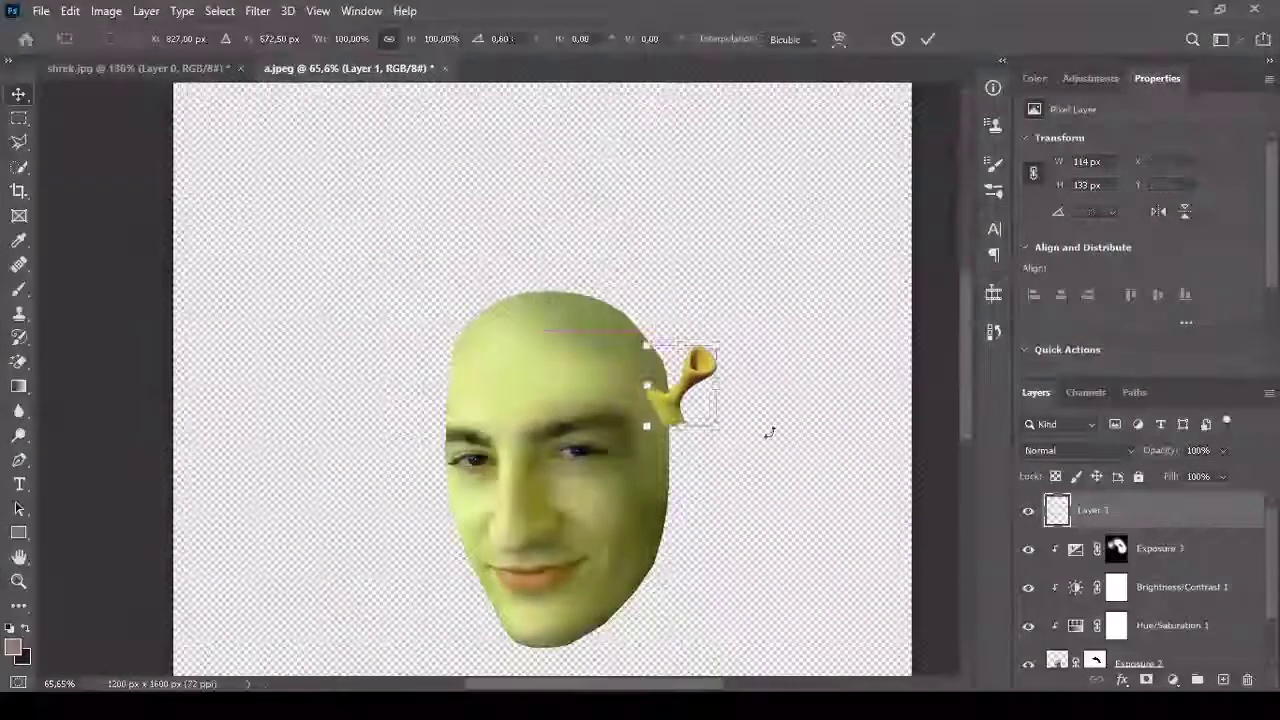
mouse_move(766, 428)
left_mouse_down()
mouse_move(643, 414)
mouse_move(673, 405)
mouse_move(633, 400)
left_mouse_up()
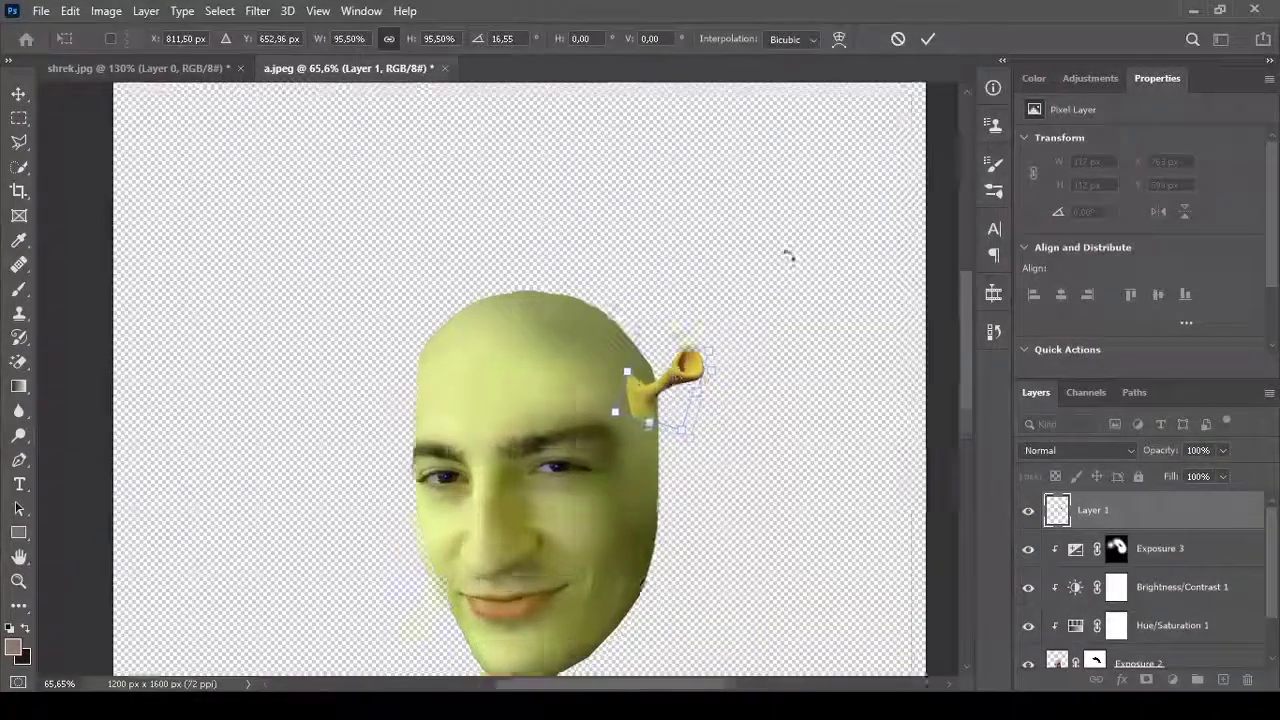
scroll(680, 370, "up", 5)
left_click(21, 352)
Erase the ear's flat base where it meets the head, undoing the overshoot.
key("shift+e")
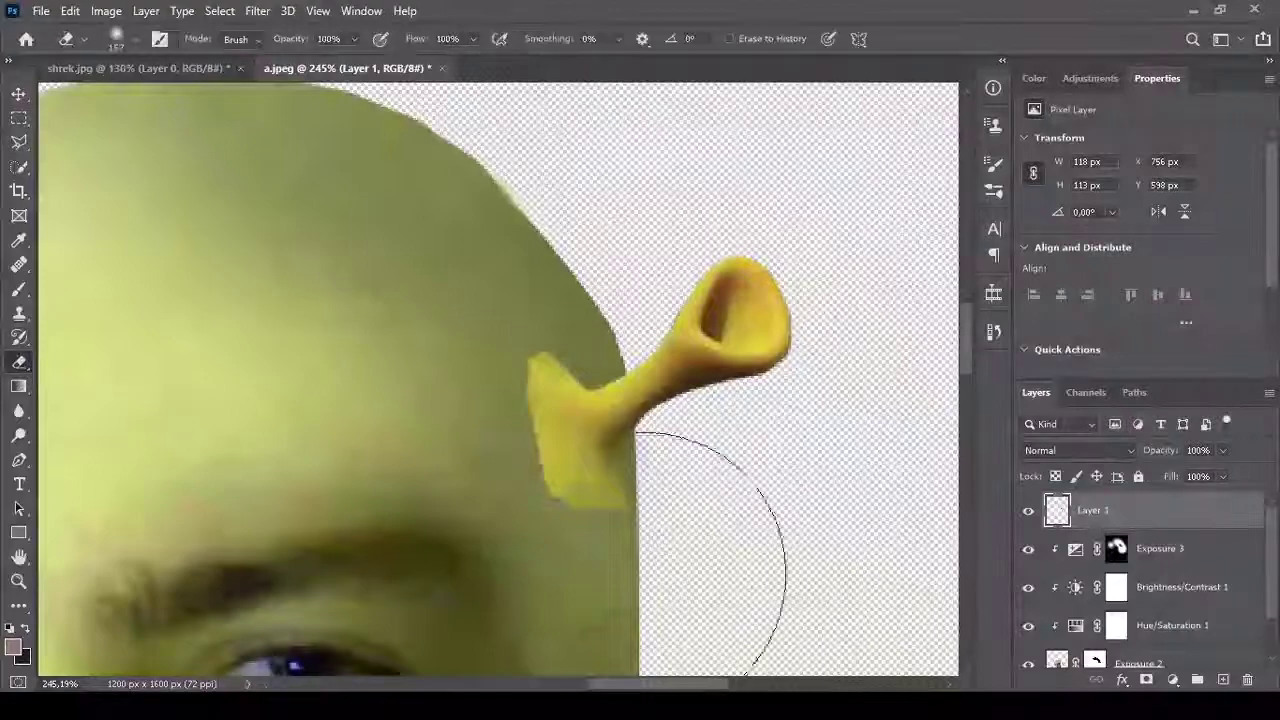
mouse_move(545, 545)
left_mouse_down()
mouse_move(540, 380)
mouse_move(560, 300)
mouse_move(580, 400)
left_mouse_up()
left_click_drag(695, 455, 705, 400)
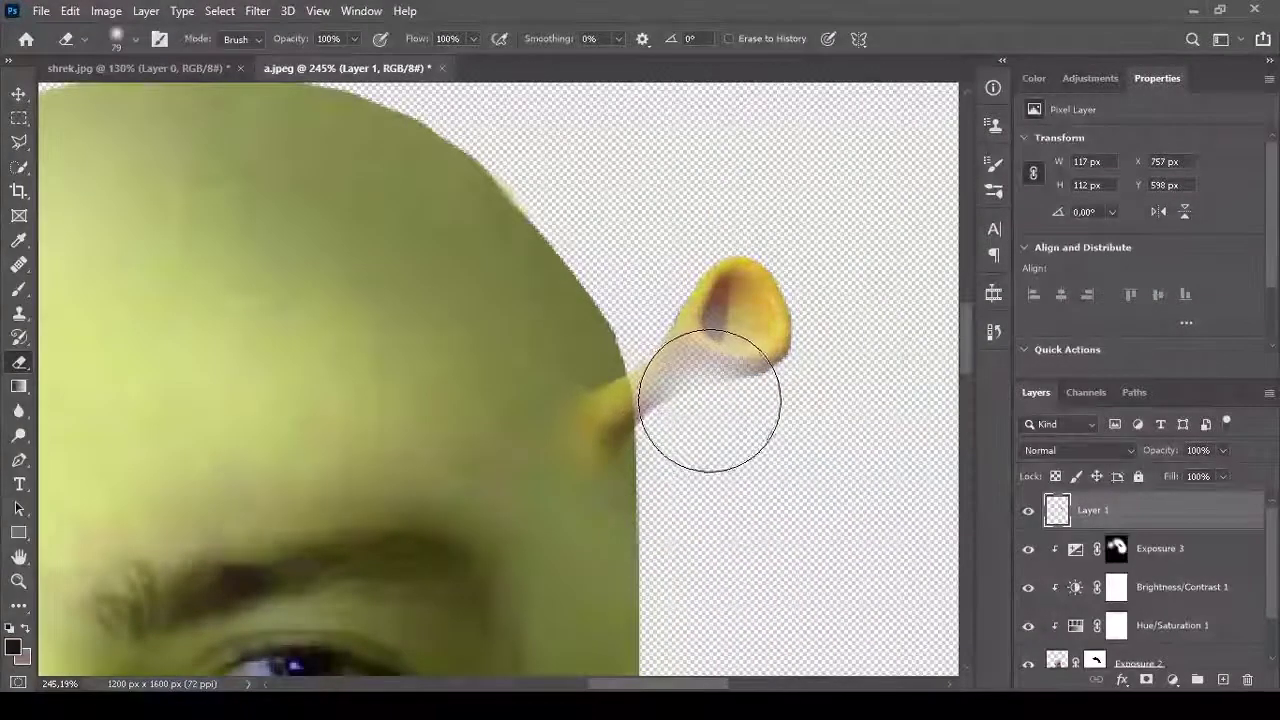
key("ctrl+z")
key("ctrl+z")
scroll(699, 404, "down", 5, "alt")
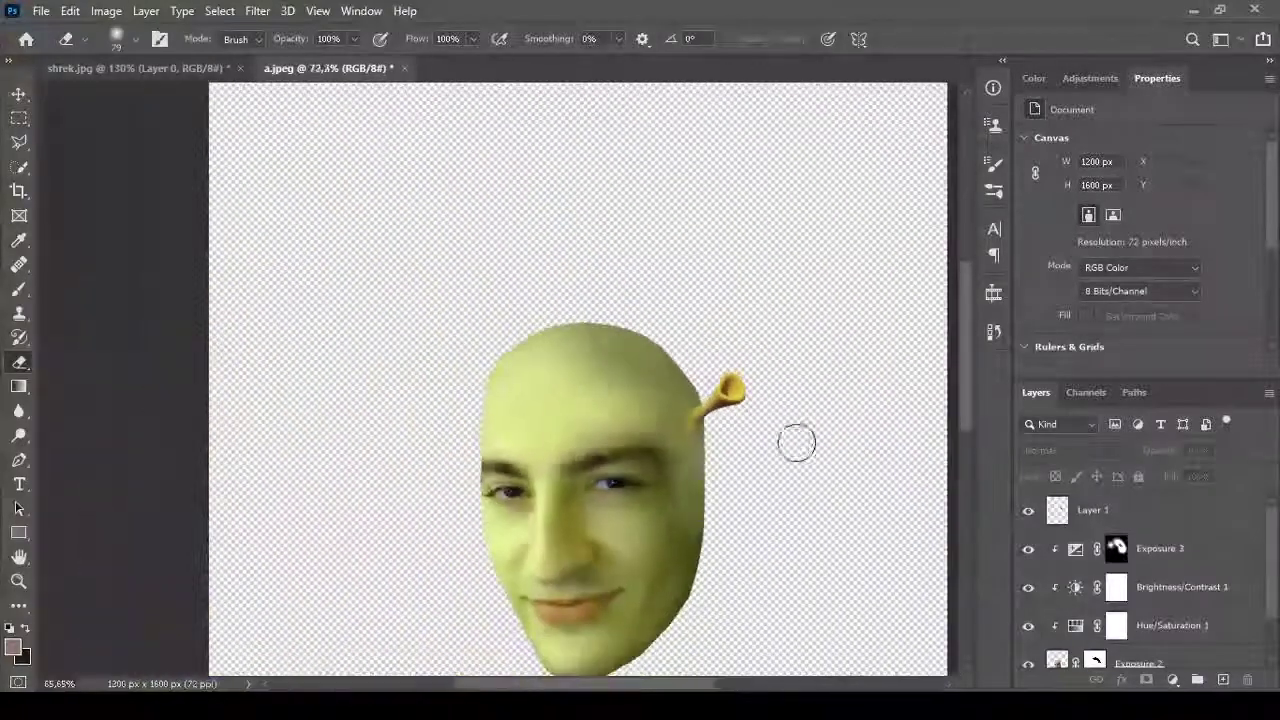
left_click(1093, 510)
left_click(1090, 78)
Add a Hue/Saturation adjustment setting the ear's hue to +6.
left_click(1054, 147)
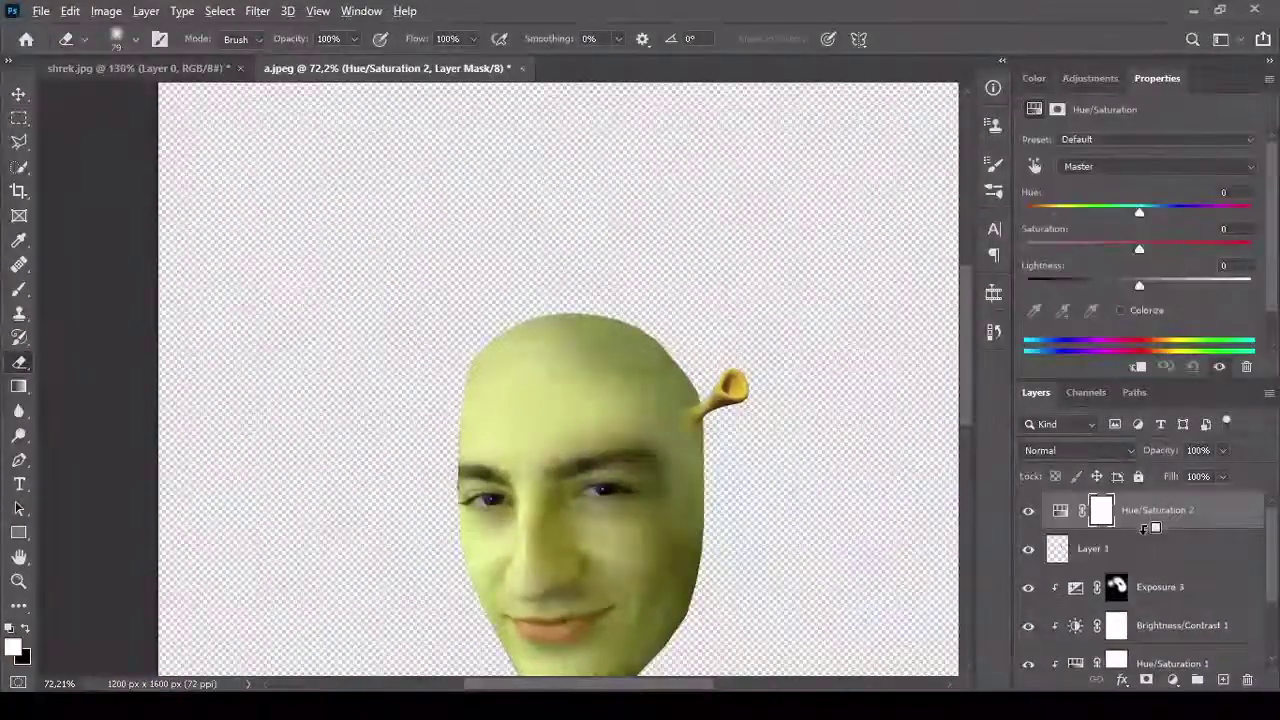
left_click_drag(1139, 213, 1149, 250)
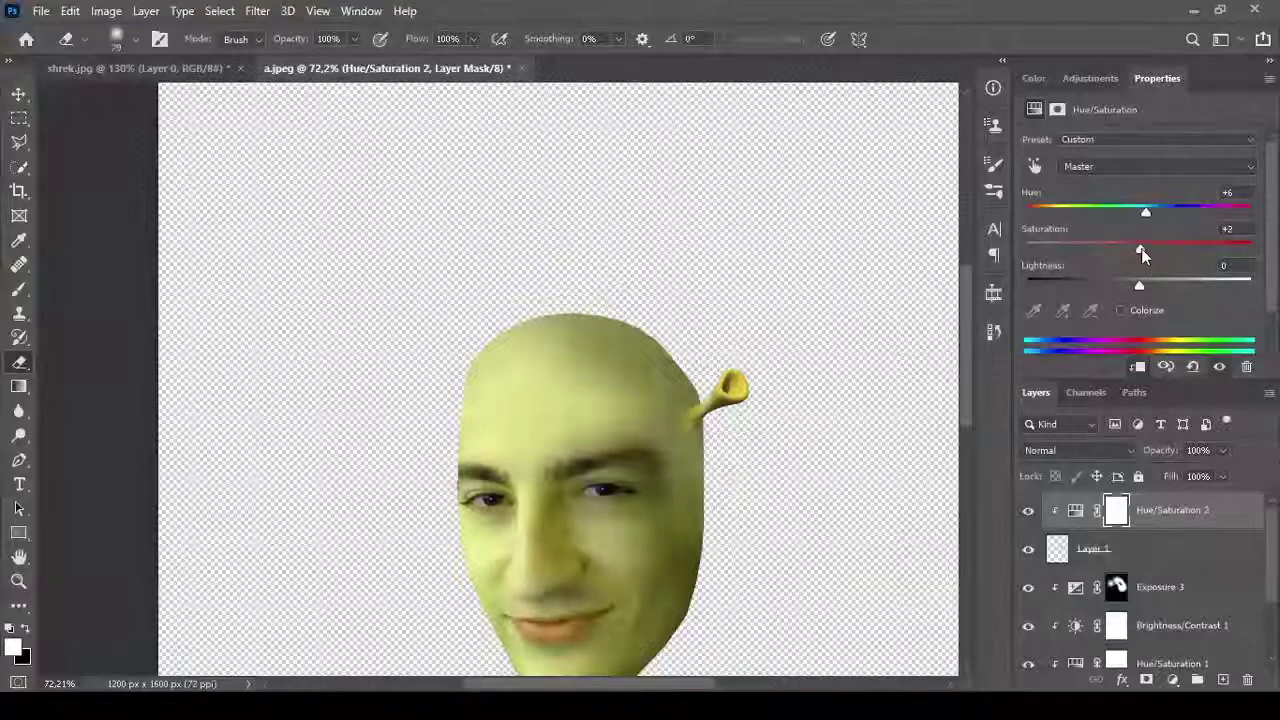
left_click(1090, 548)
scroll(700, 429, "up", 3, "alt")
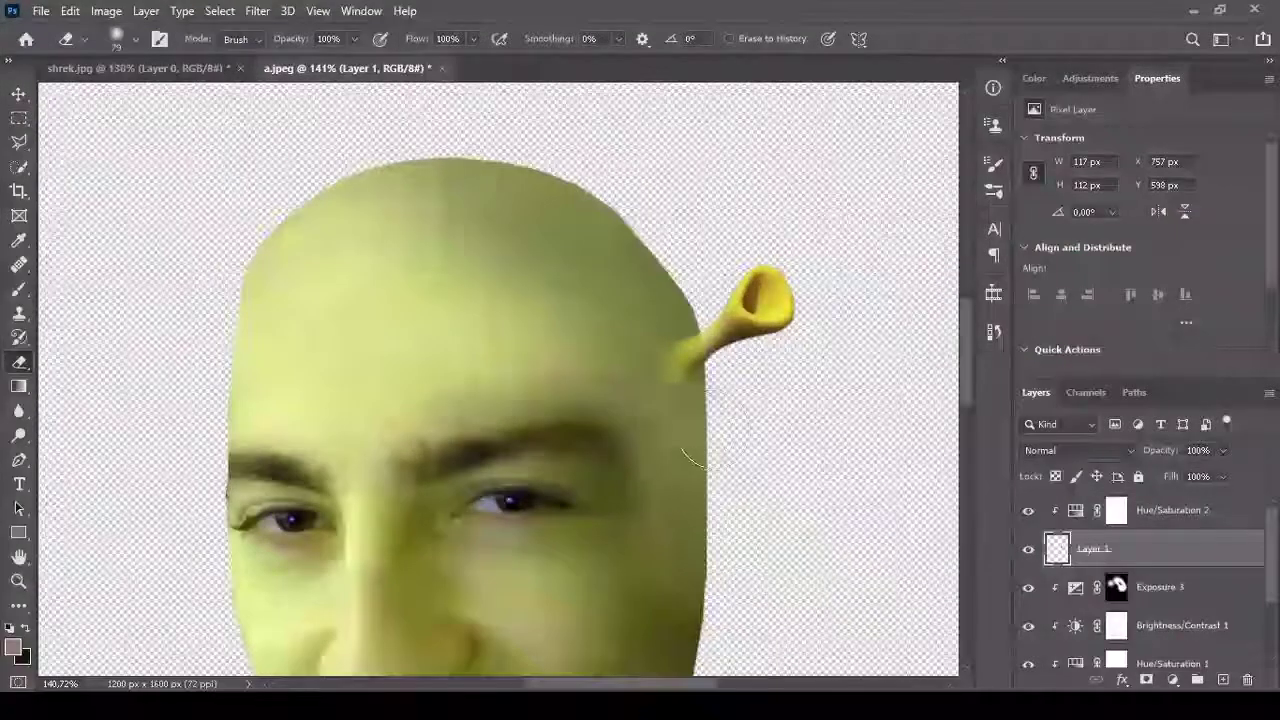
scroll(634, 429, "down", 4, "alt")
scroll(636, 388, "up", 3)
Duplicate and mirror the ear, placing the copy beneath the head layers at upper left.
key("v")
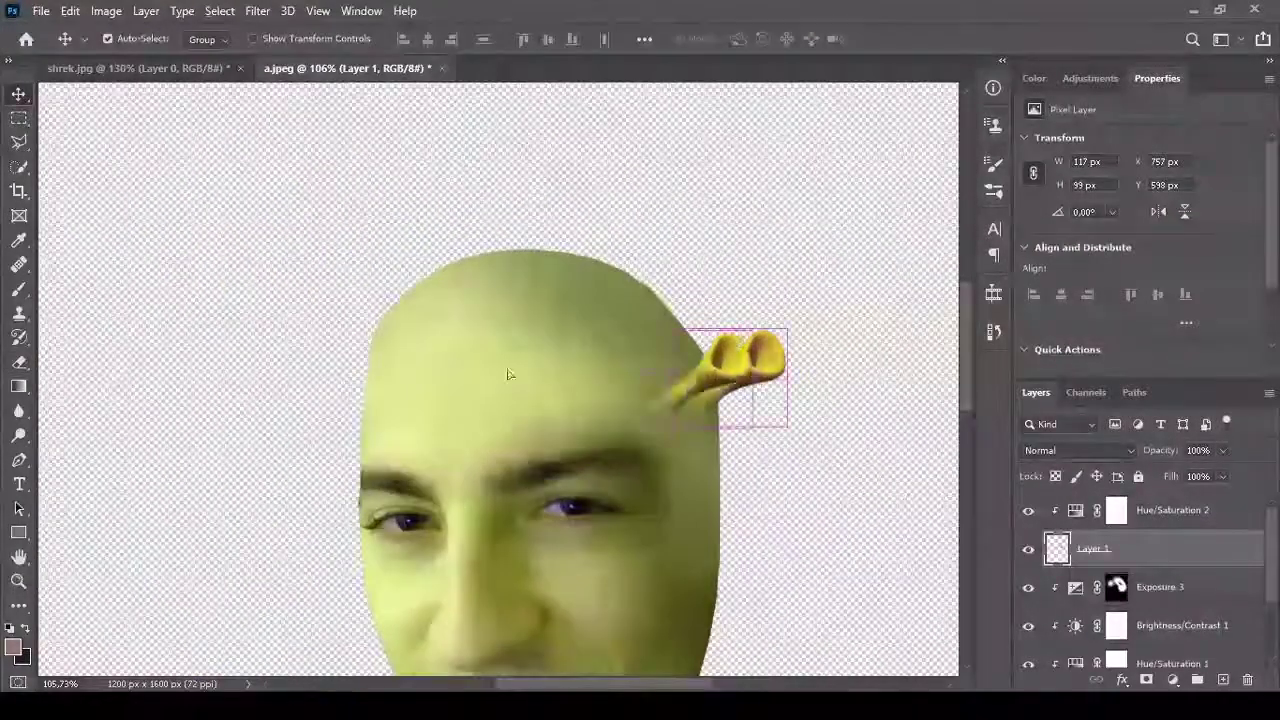
left_click_drag(743, 370, 405, 367)
key("ctrl+t")
key("Return")
left_click_drag(1100, 548, 1139, 640)
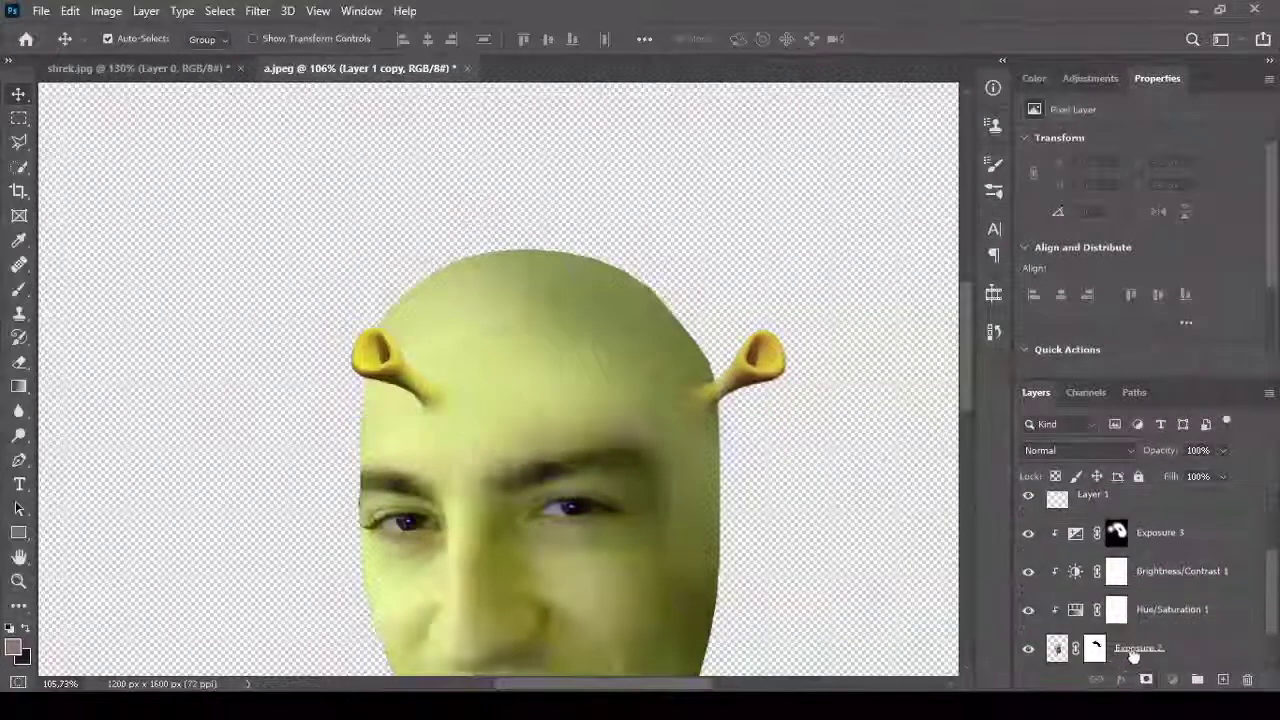
left_click(1139, 610)
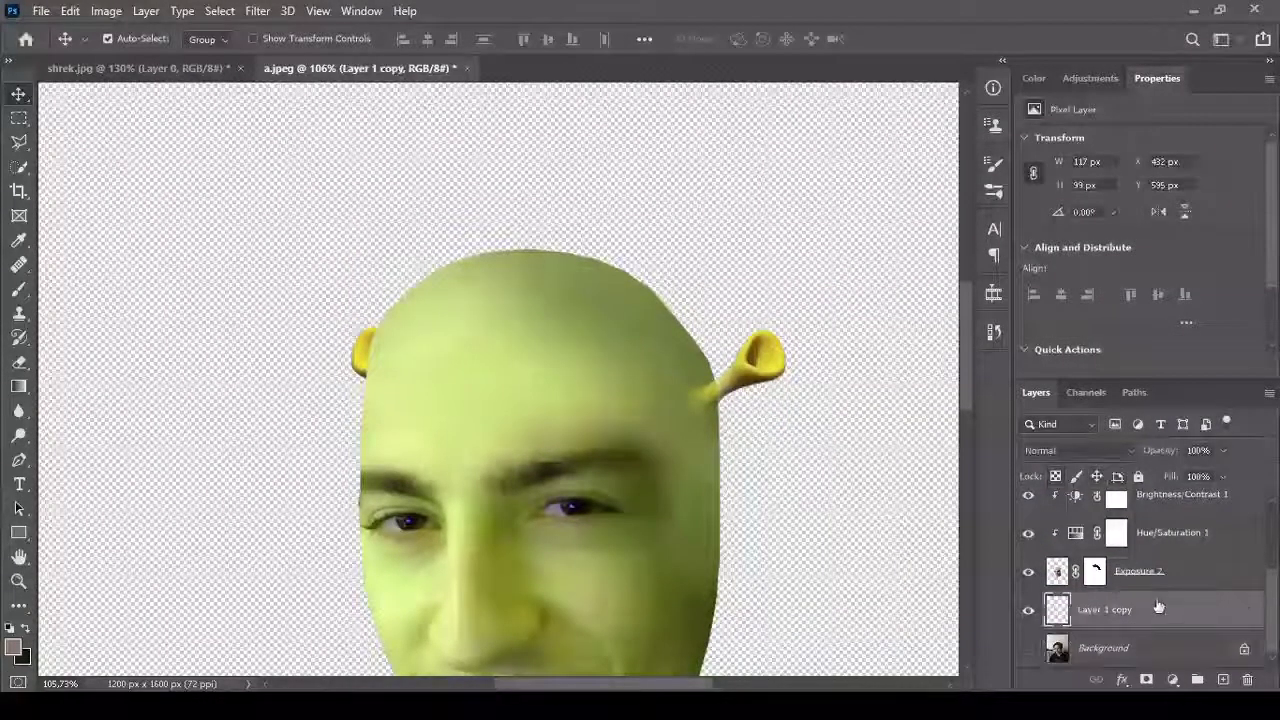
left_click(1140, 575)
left_click_drag(360, 350, 300, 342)
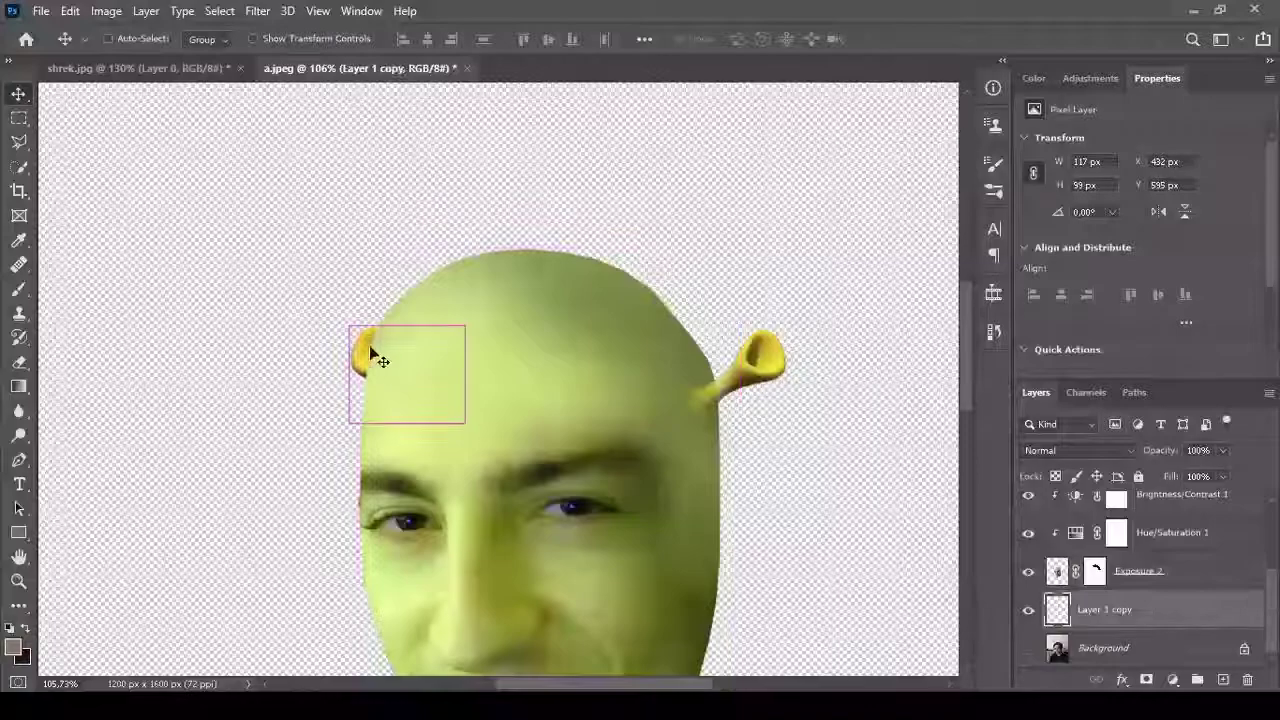
Set the face's Hue/Saturation 1 hue to +34.
scroll(500, 337, "down", 5)
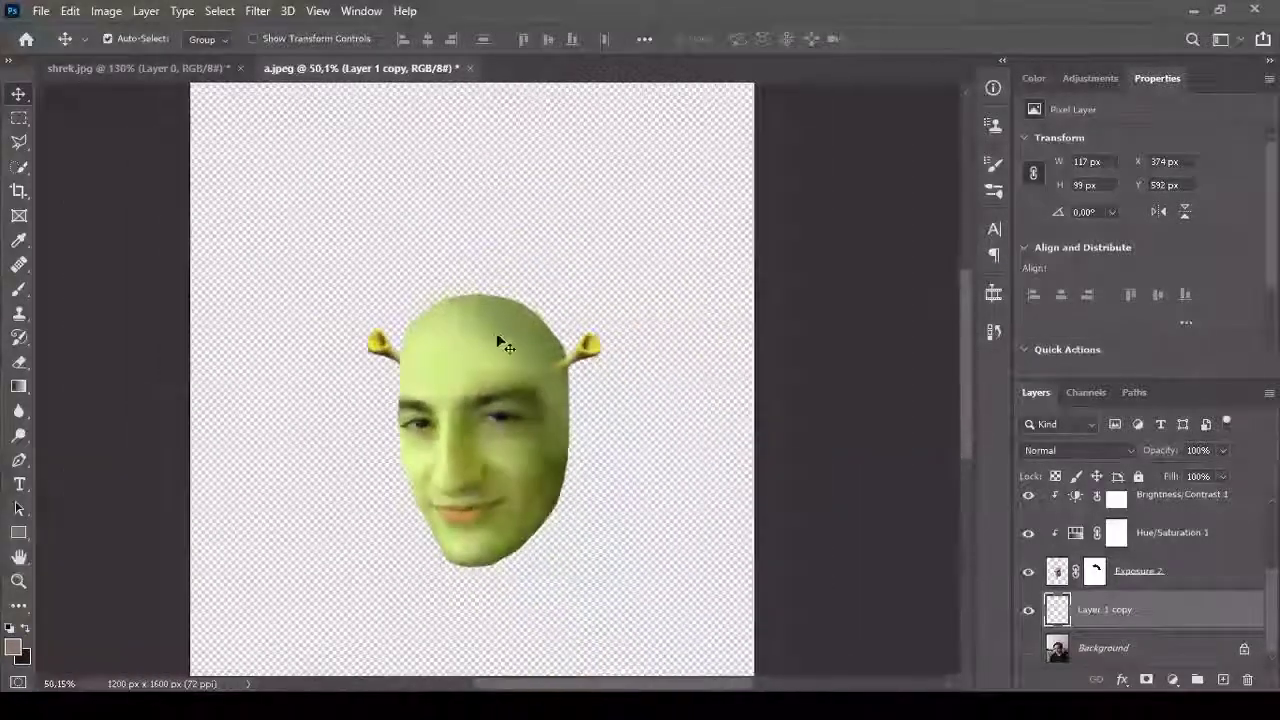
scroll(530, 320, "up", 5)
scroll(440, 330, "down", 3)
left_click(1116, 532)
left_click_drag(1196, 213, 1177, 211)
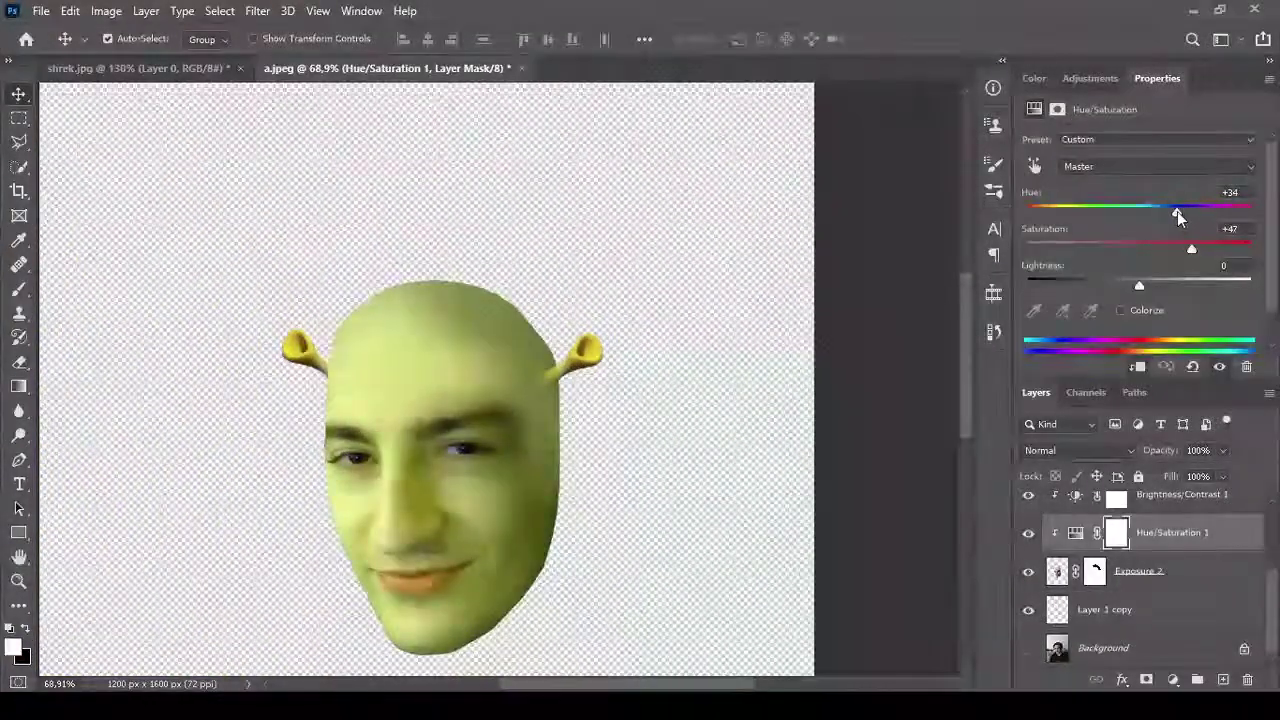
Try a brush stroke near the right ear, then undo it.
scroll(655, 222, "down", 3)
scroll(655, 222, "up", 3)
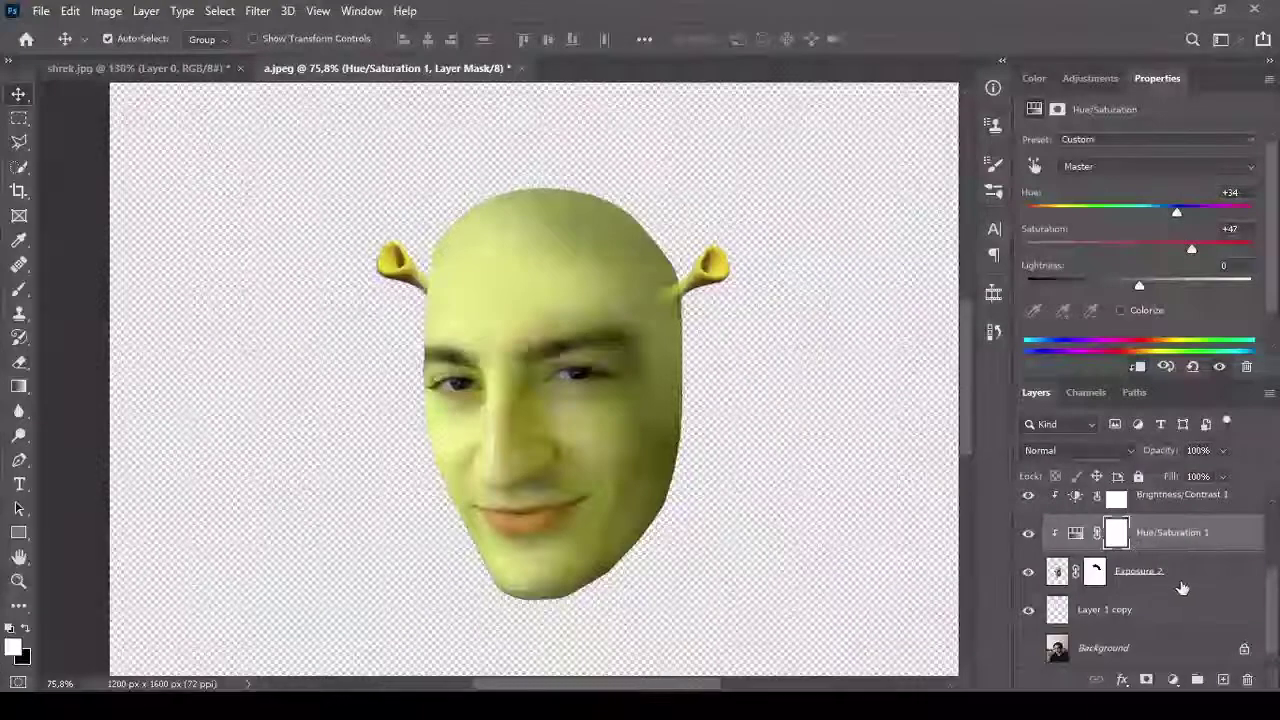
scroll(686, 309, "up", 3)
scroll(697, 290, "up", 2)
scroll(650, 310, "down", 4)
scroll(600, 330, "up", 3)
Switch to the Move tool and select the ear's Hue/Saturation adjustment layer.
scroll(1150, 580, "up", 2)
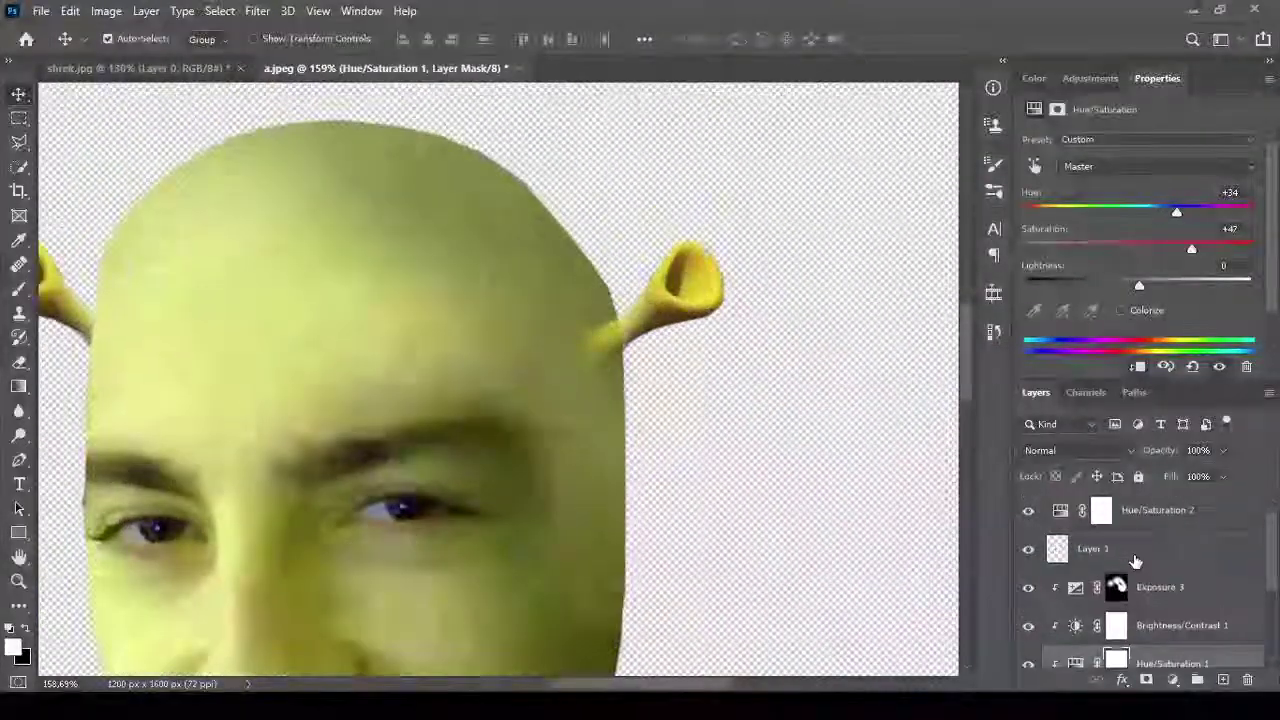
left_click(1085, 548)
left_click(19, 337)
left_click_drag(630, 285, 600, 350)
key("ctrl+z")
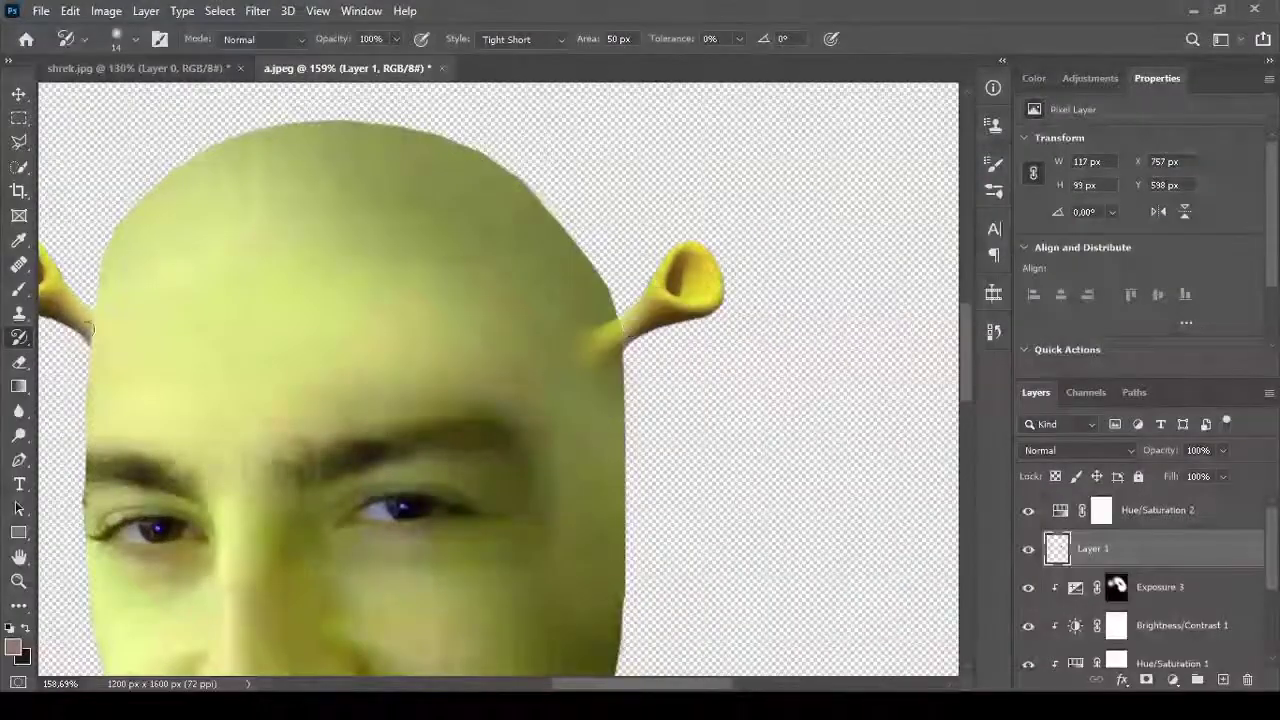
scroll(737, 317, "up", 3)
scroll(720, 312, "down", 4)
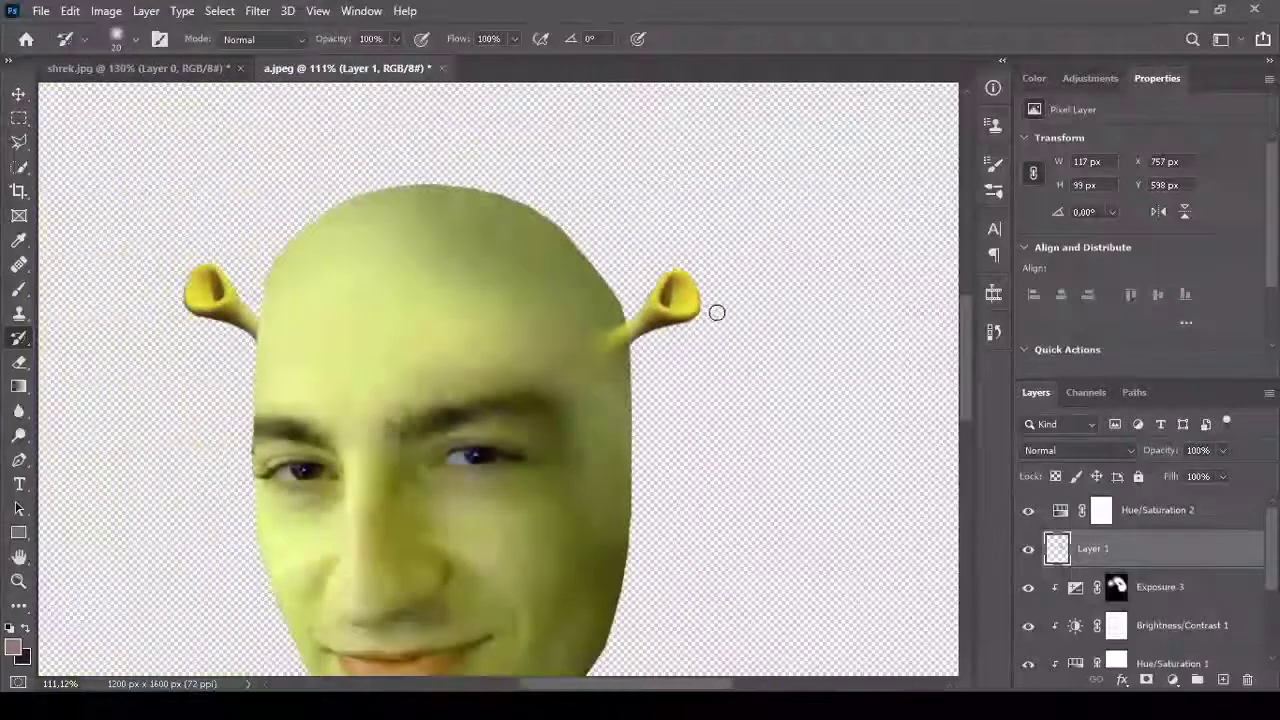
scroll(717, 311, "up", 4)
scroll(712, 301, "down", 4)
key("v")
scroll(680, 380, "down", 3)
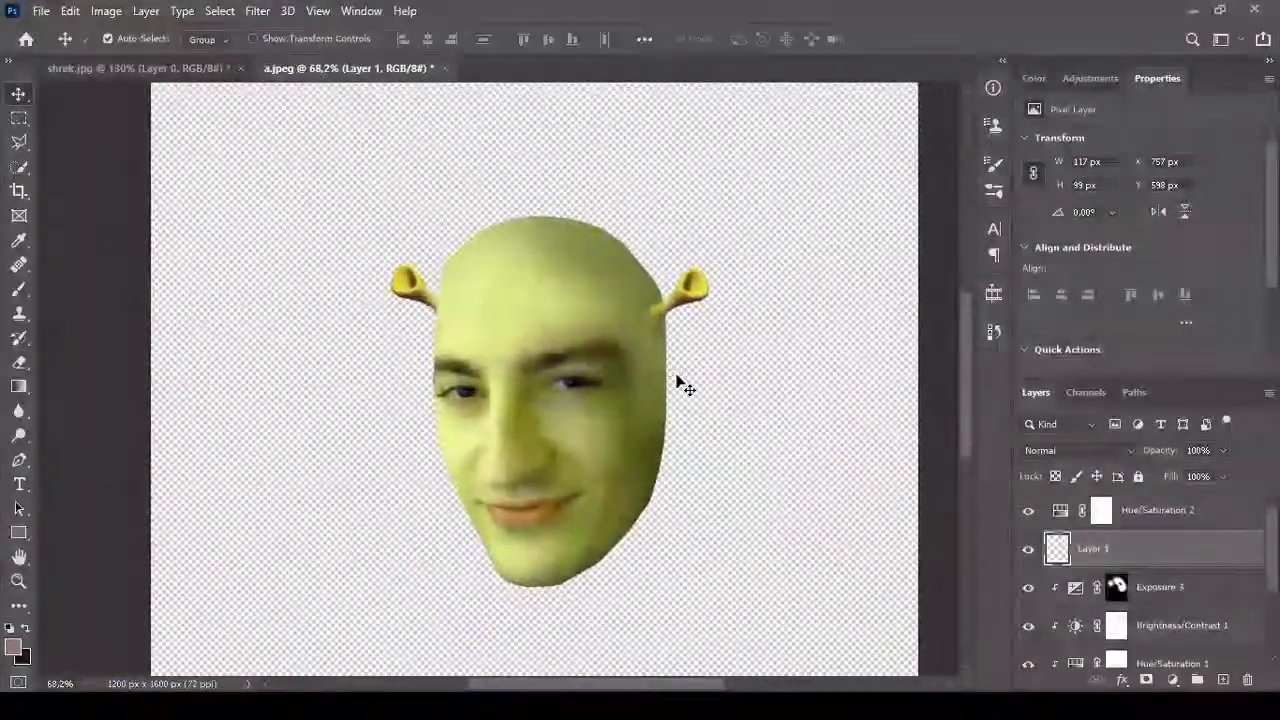
scroll(689, 380, "down", 2)
scroll(800, 420, "up", 1)
left_click(1140, 512)
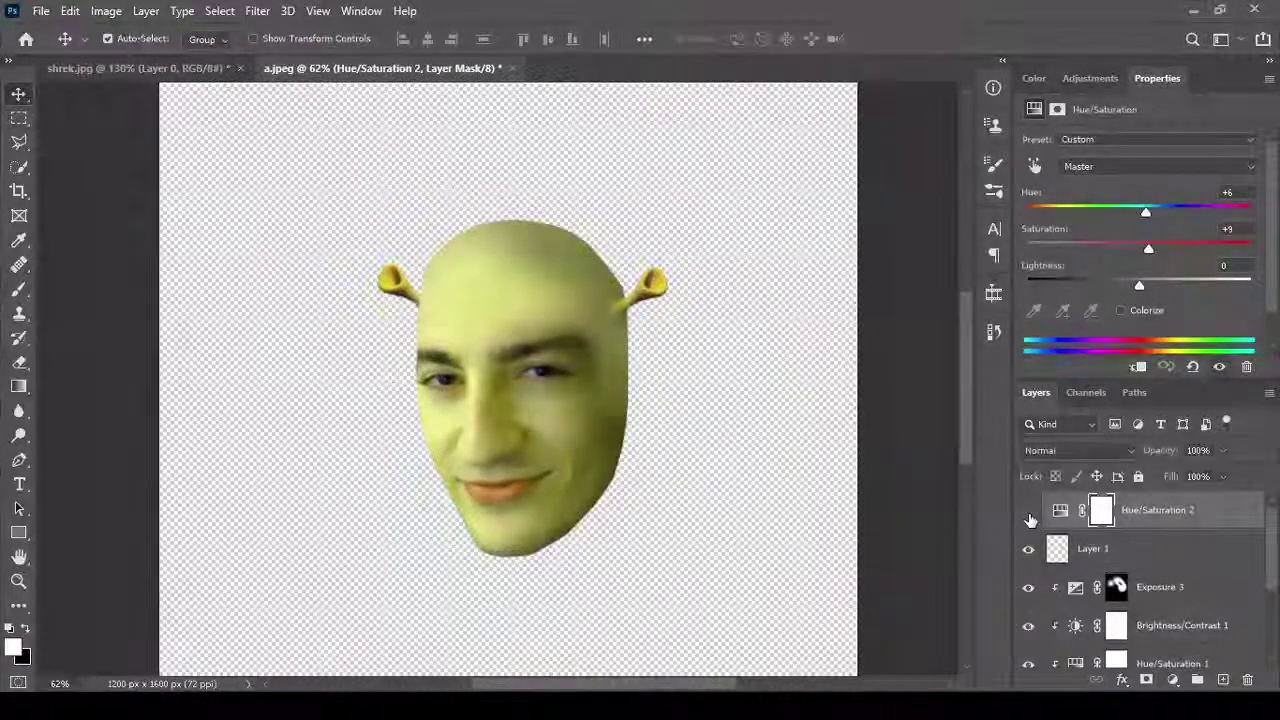
Stamp the visible head into one layer, duplicate it and convert the copy to a Smart Object.
left_click_drag(1274, 543, 1274, 620)
left_click(1171, 630, "shift")
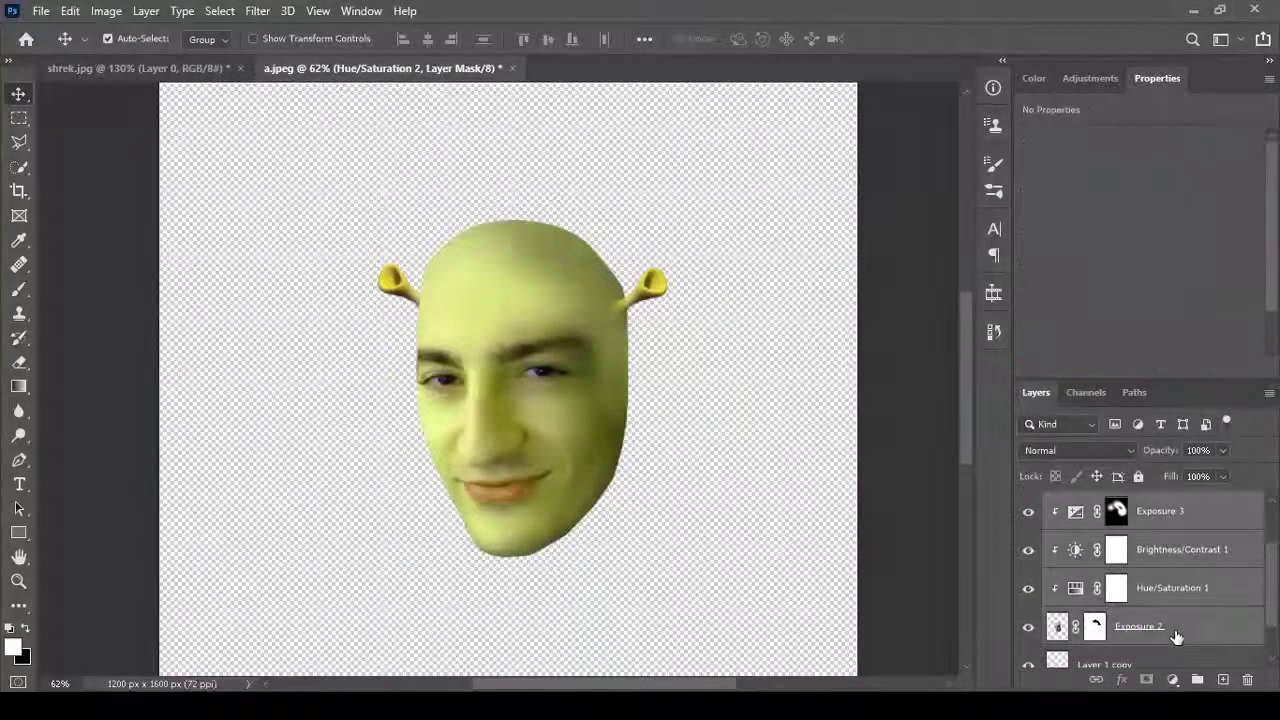
key("ctrl+e")
key("ctrl+j")
key("ctrl+shift+alt+s")
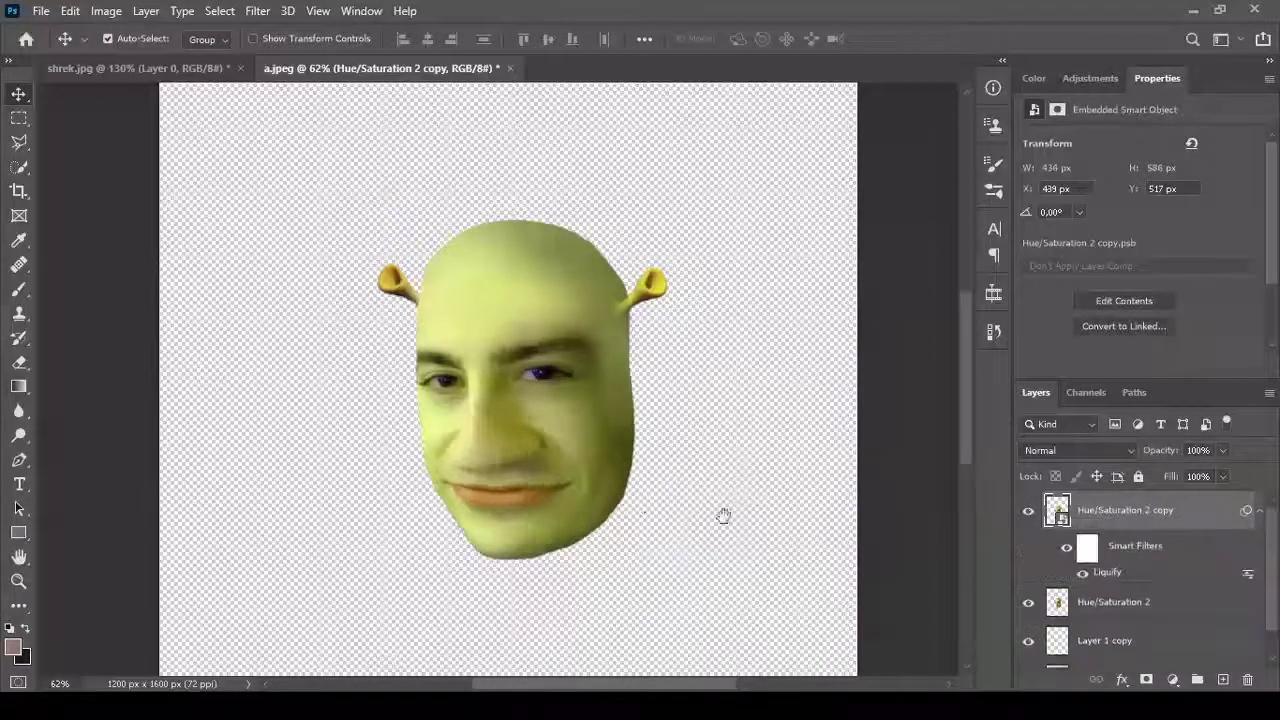
Show the left ear and give it a clipped Hue/Saturation adjustment with hue +12.
scroll(591, 206, "up", 3)
scroll(877, 409, "down", 1)
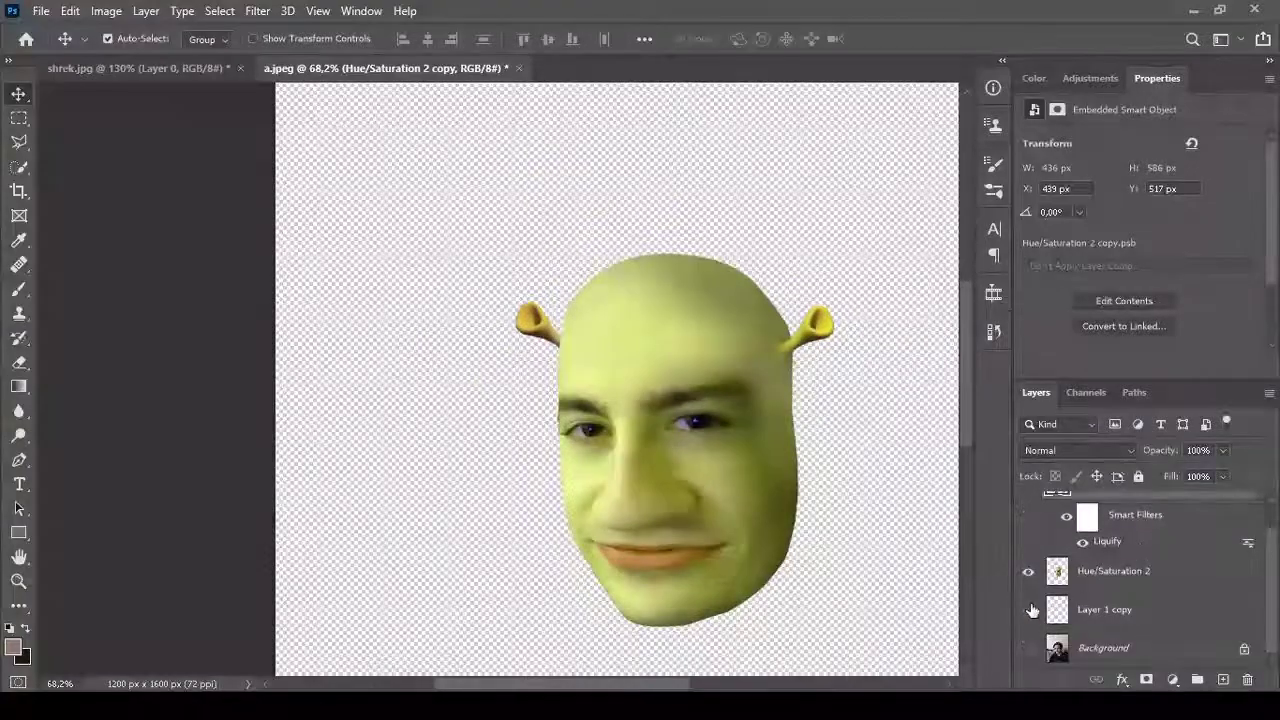
left_click(1028, 640)
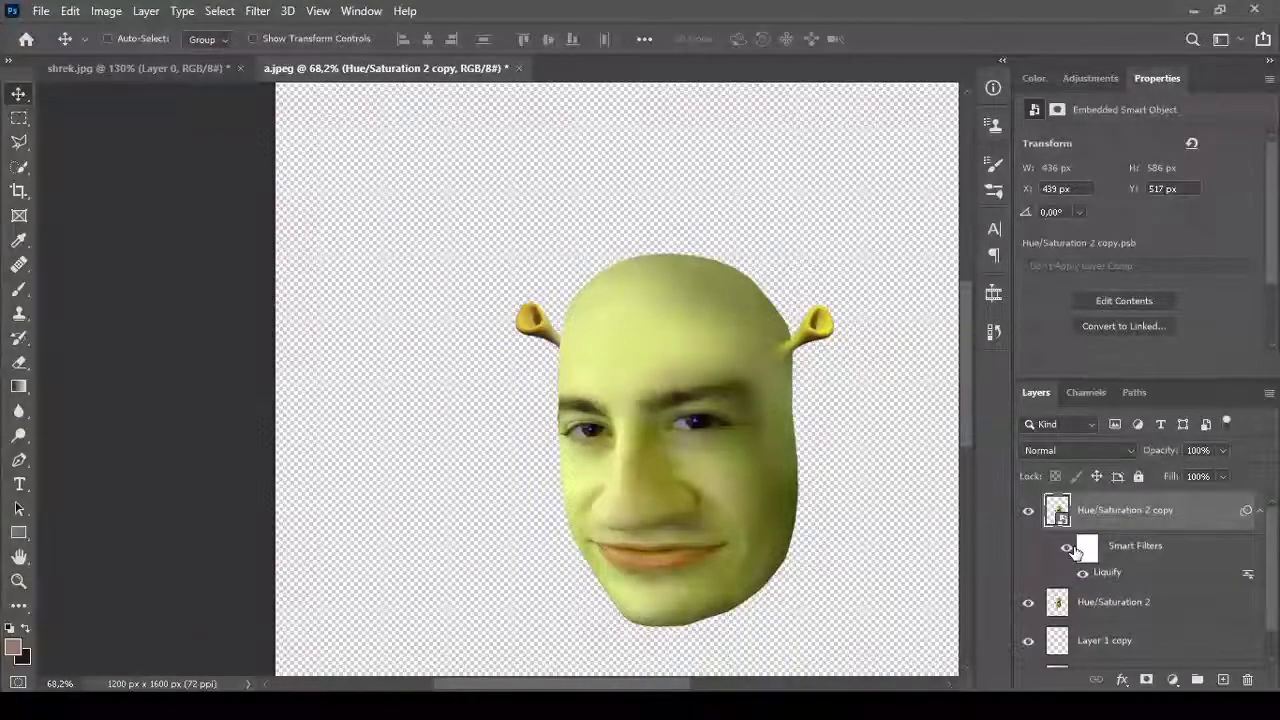
left_click(1105, 640)
left_click(1172, 679)
left_click(1138, 366)
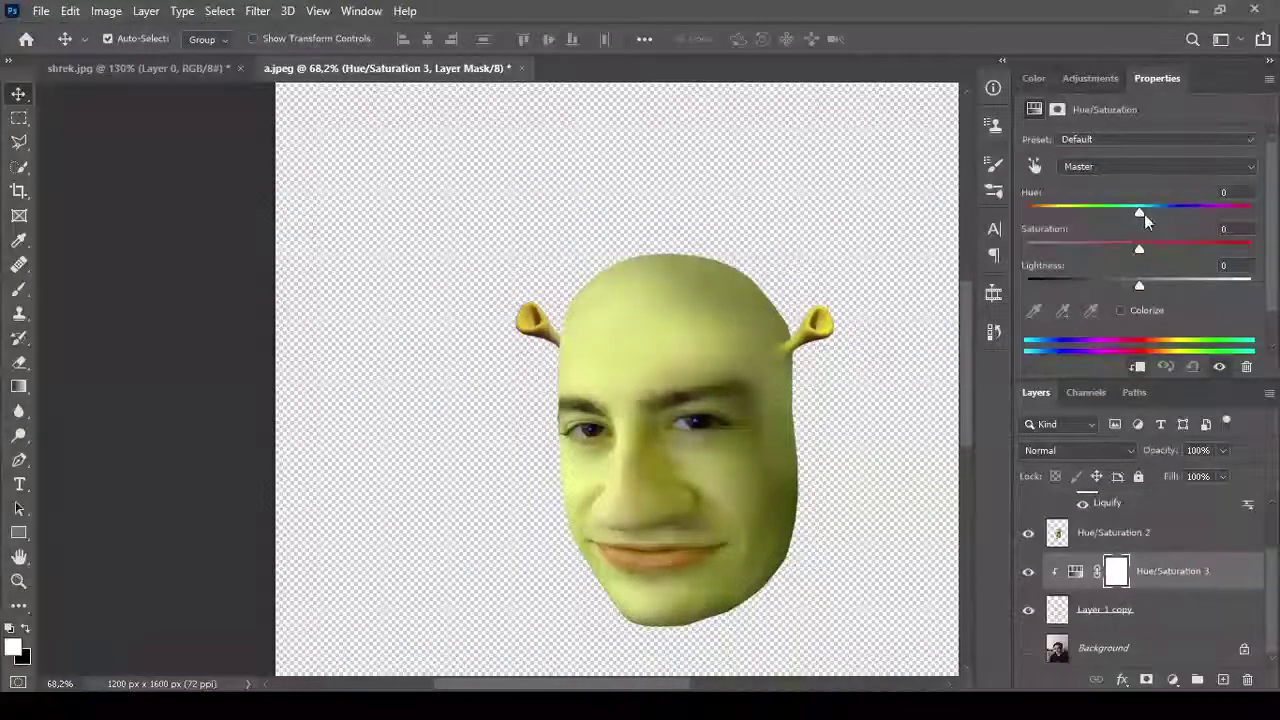
left_click_drag(1144, 213, 1152, 210)
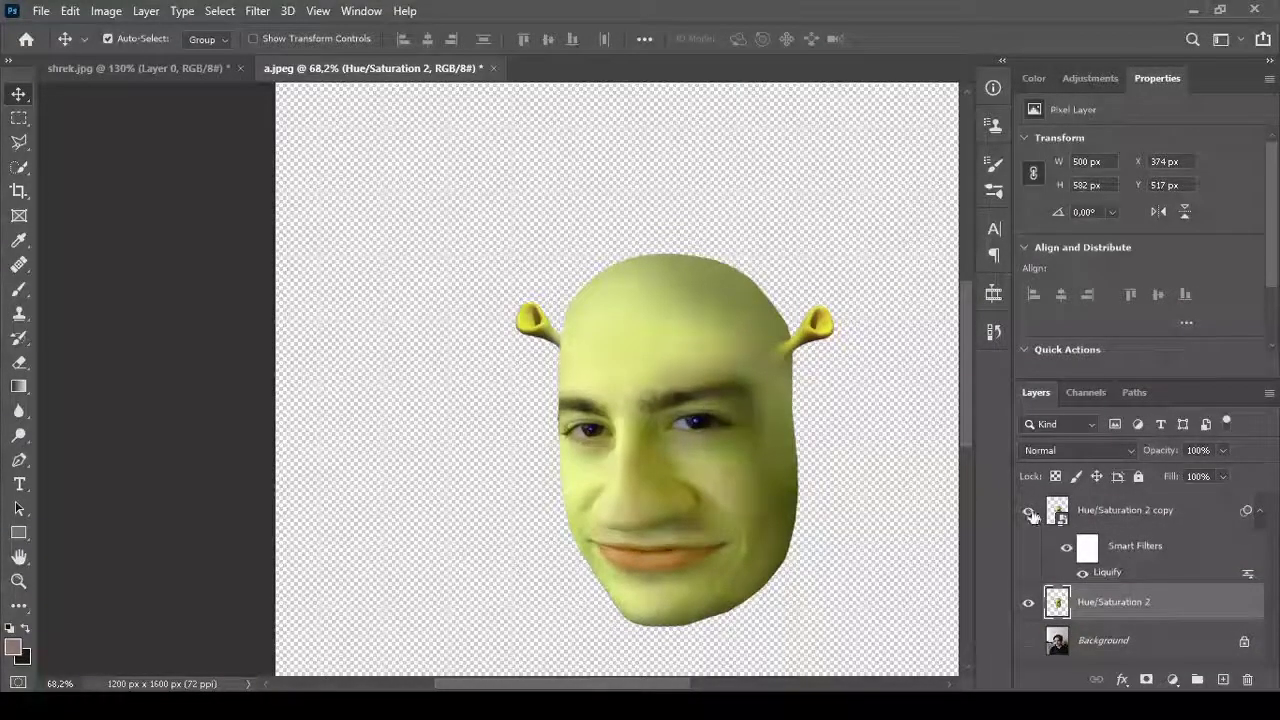
scroll(720, 414, "down", 2)
scroll(717, 347, "down", 2)
scroll(717, 347, "up", 1)
scroll(568, 299, "up", 1)
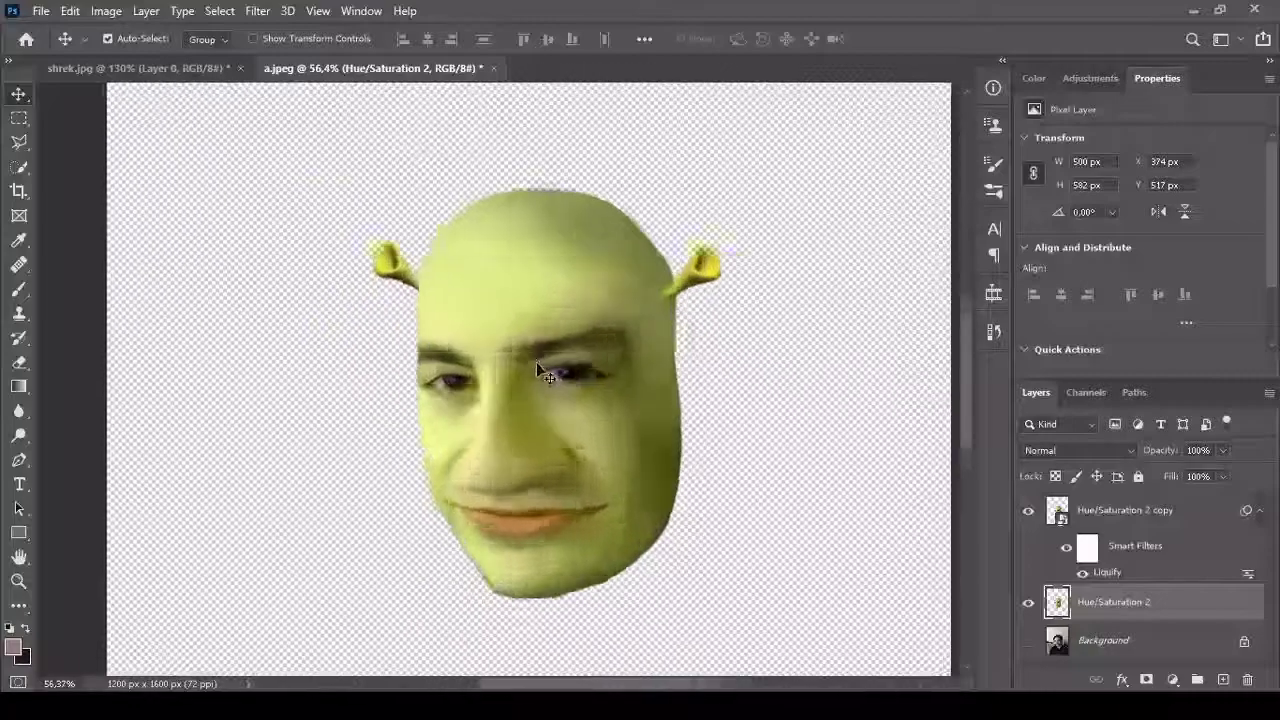
scroll(536, 362, "up", 3)
On a new layer above the reshaped head, paint thin black eyelashes over the eyes.
scroll(536, 362, "up", 2)
left_click(1048, 515)
key("b")
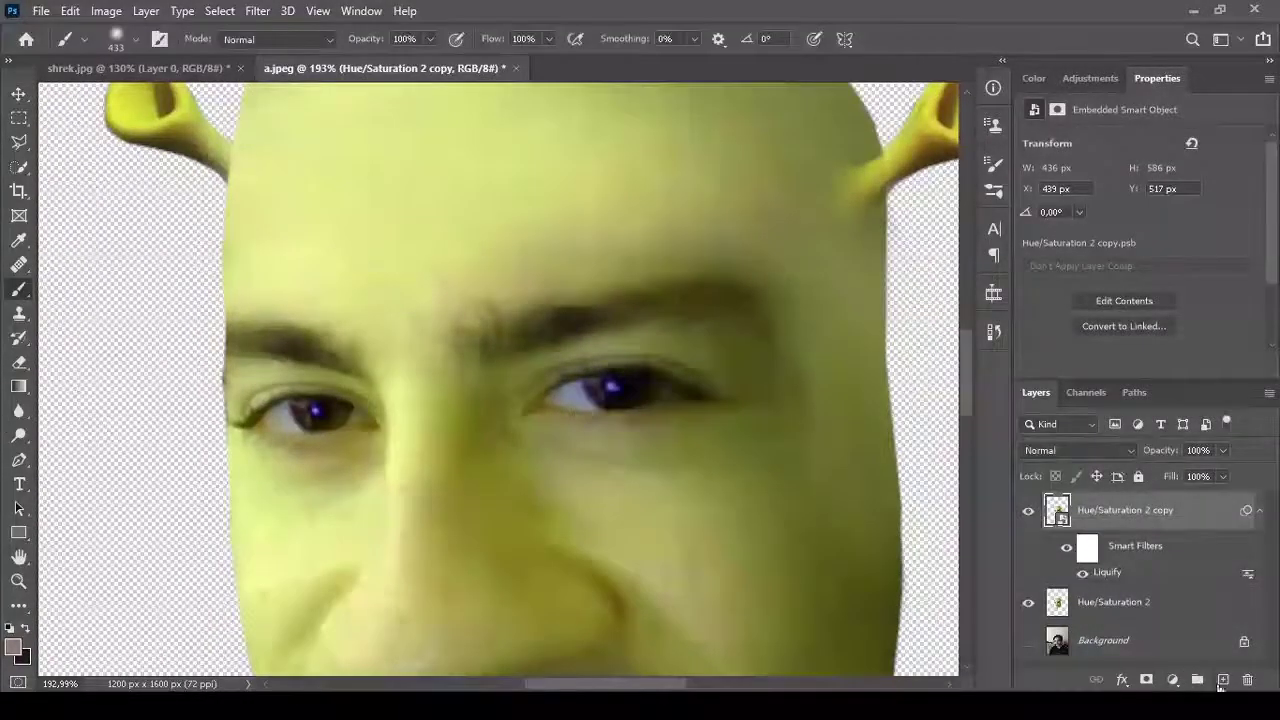
key("ctrl+shift+alt+n")
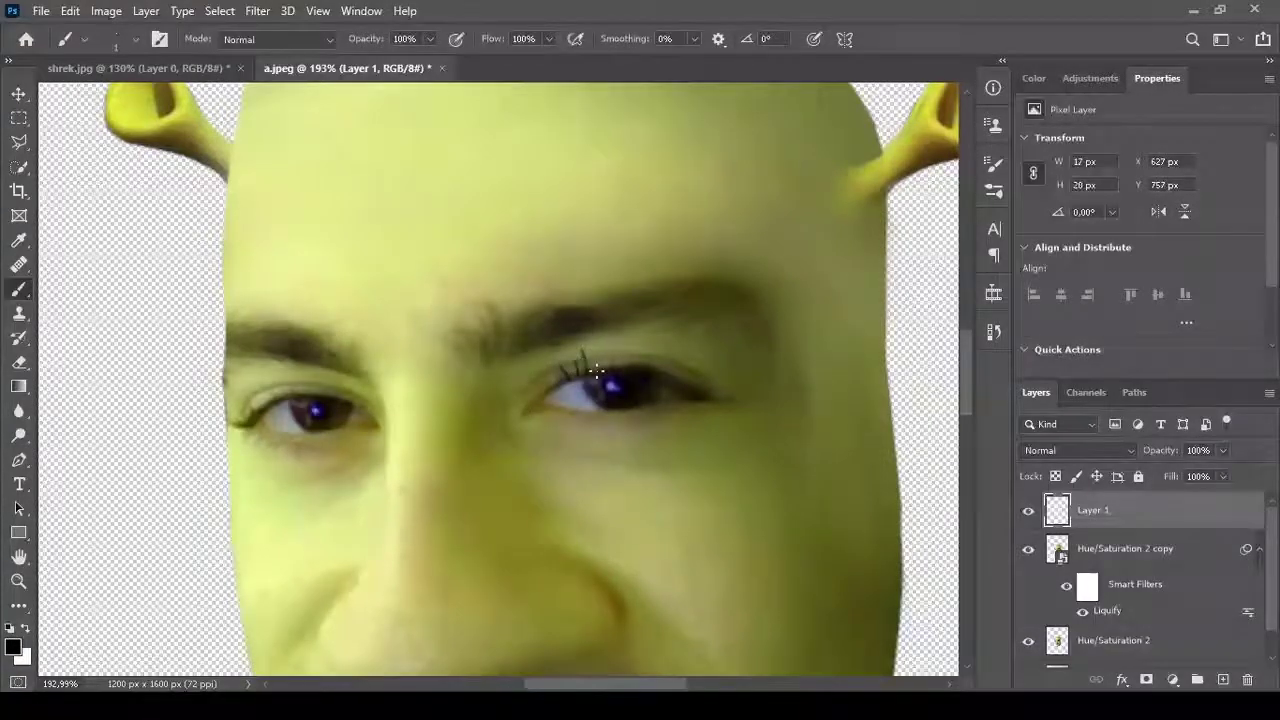
left_click_drag(603, 370, 607, 353)
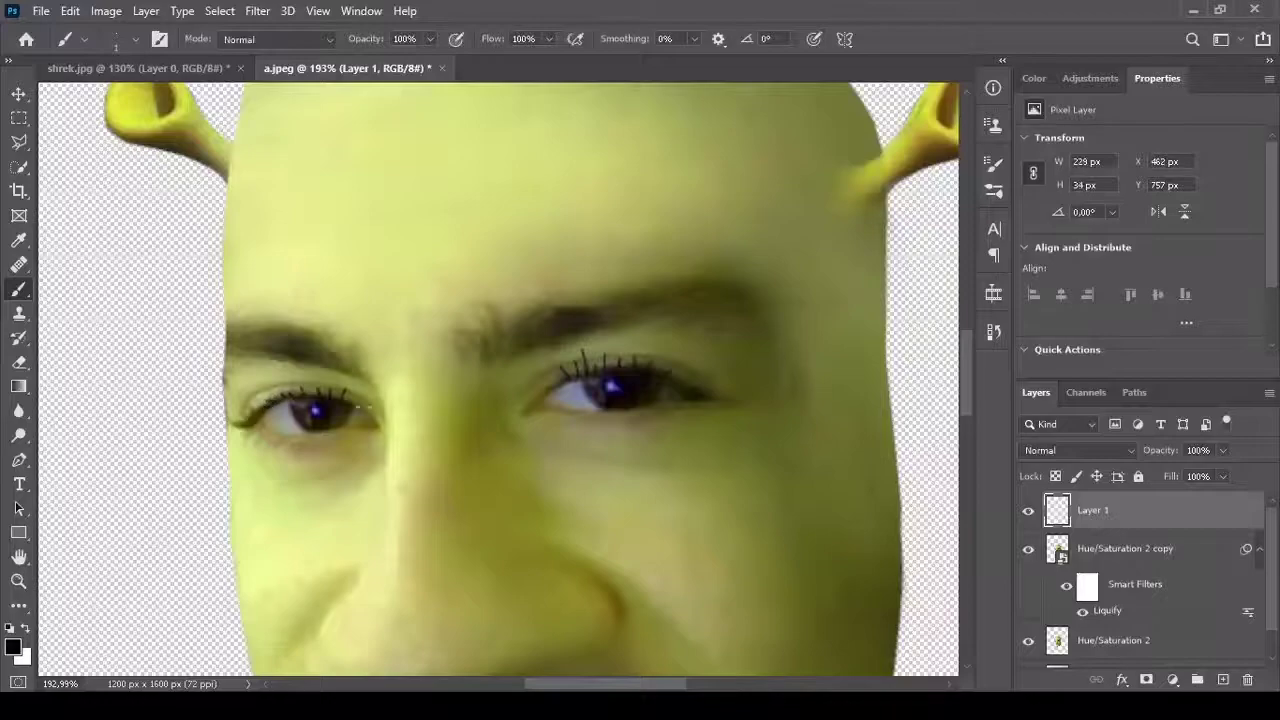
scroll(1060, 450, "down", 13)
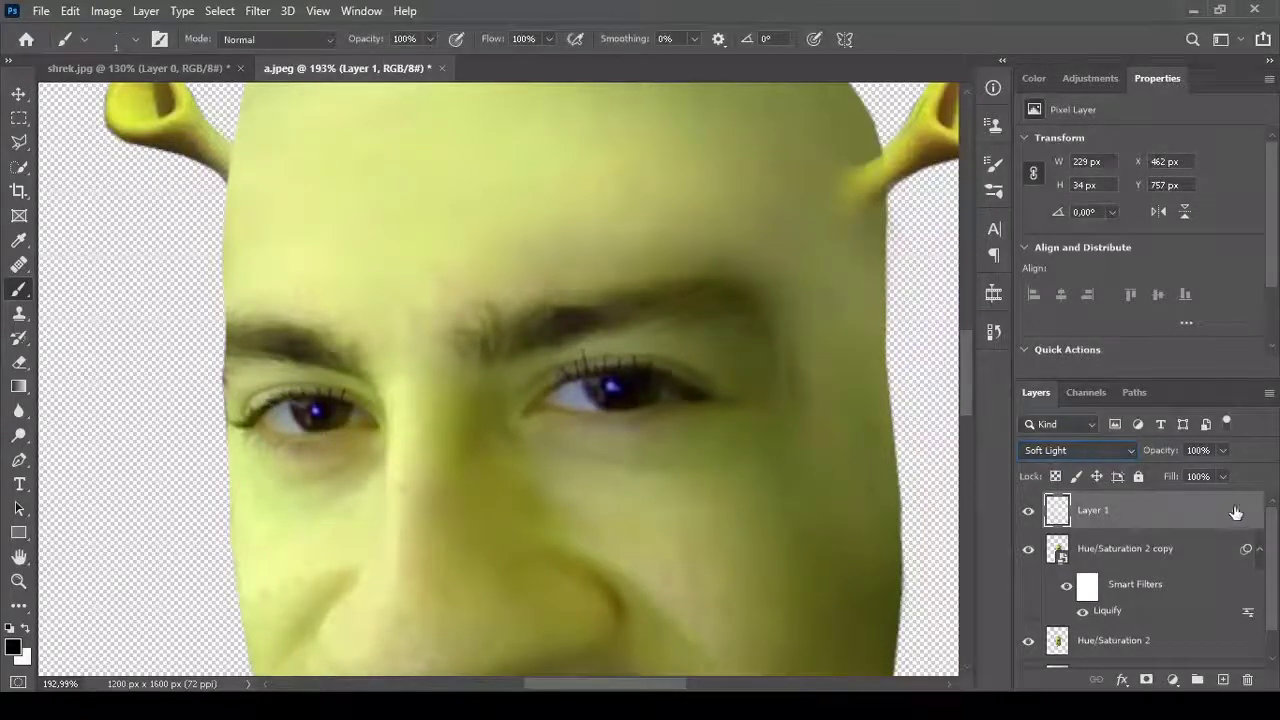
key("h")
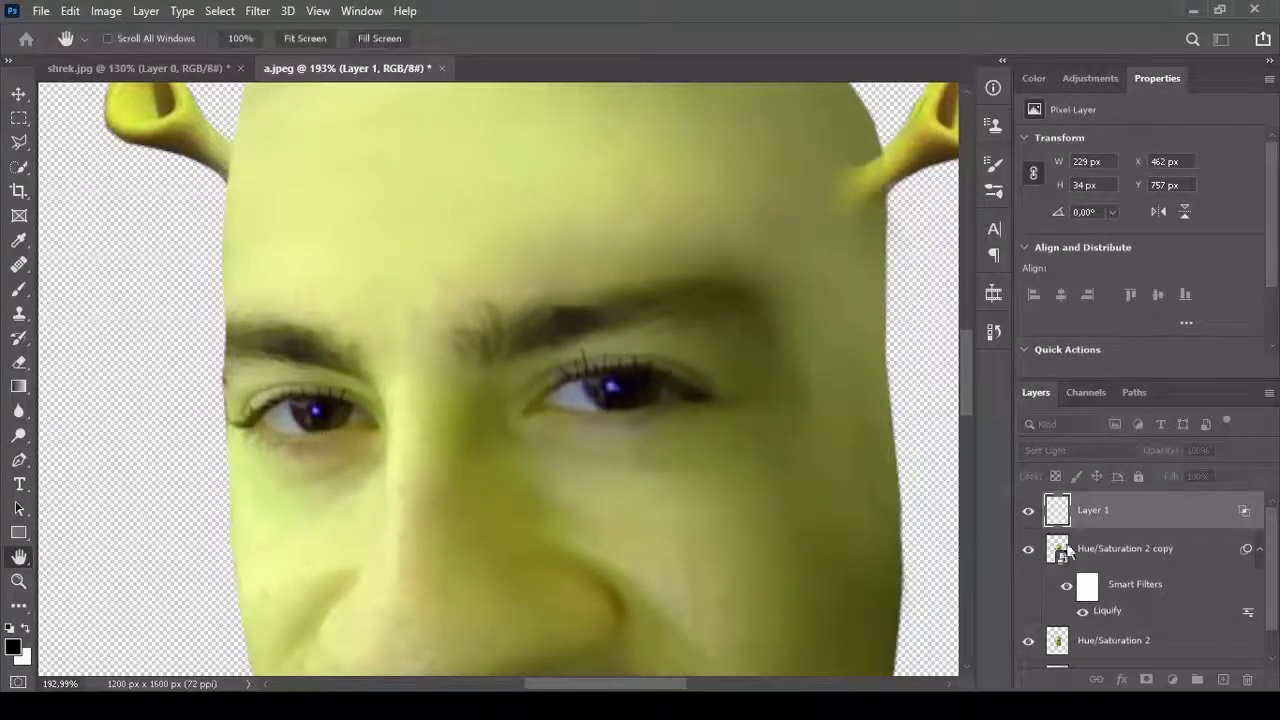
key("b")
scroll(743, 280, "down", 1, "alt")
scroll(743, 280, "down", 4, "alt")
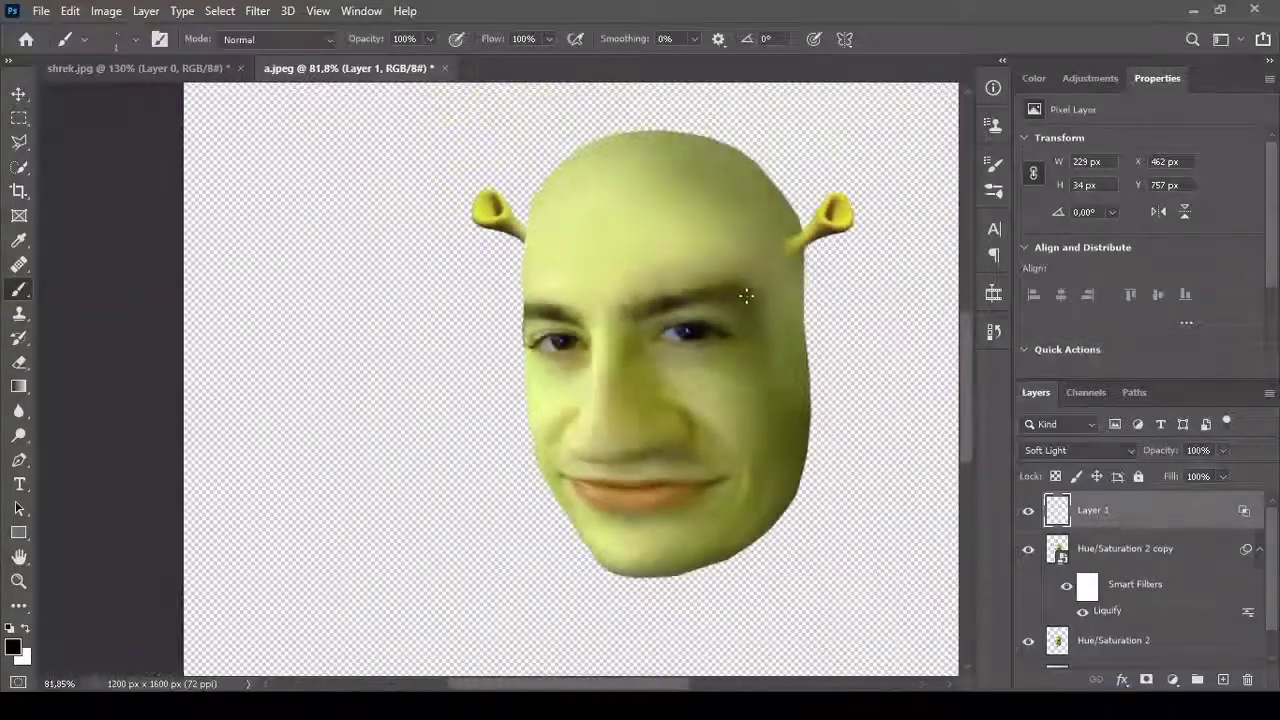
scroll(743, 294, "down", 7, "alt")
scroll(650, 330, "up", 3, "alt")
scroll(601, 364, "down", 1, "alt")
Shift the head toward the lower left and delete the Background layer.
key("v")
left_click_drag(604, 364, 487, 429)
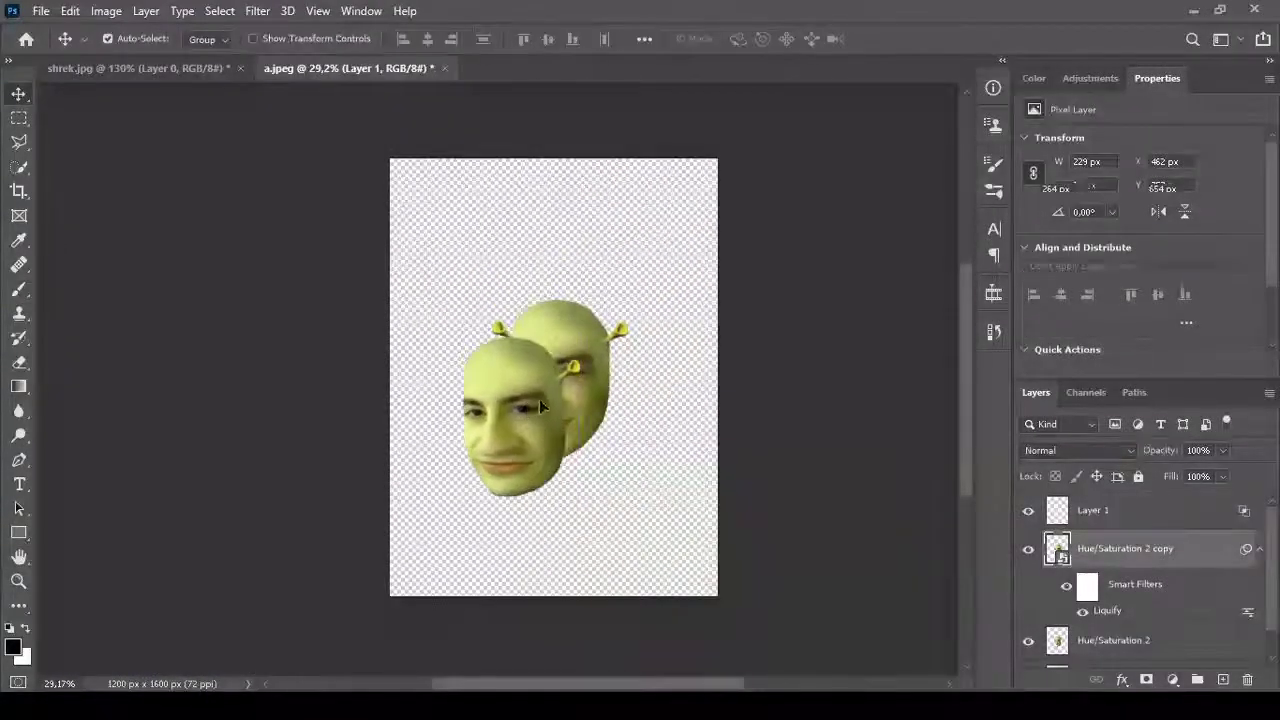
left_click(567, 348)
key("Delete")
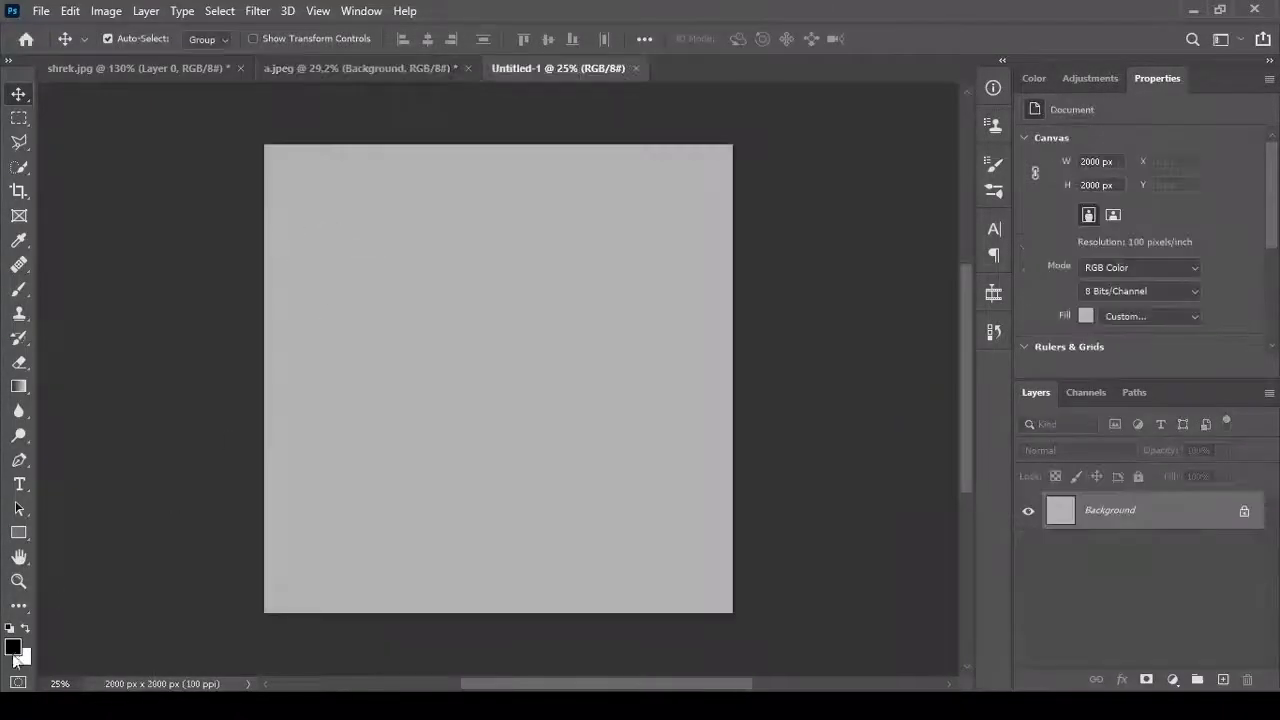
Bring the green head from a.jpeg into Untitled-1 and enlarge it to about 244.75%.
left_click(376, 68)
mouse_move(450, 455)
left_mouse_down()
mouse_move(543, 72)
mouse_move(531, 346)
left_mouse_up()
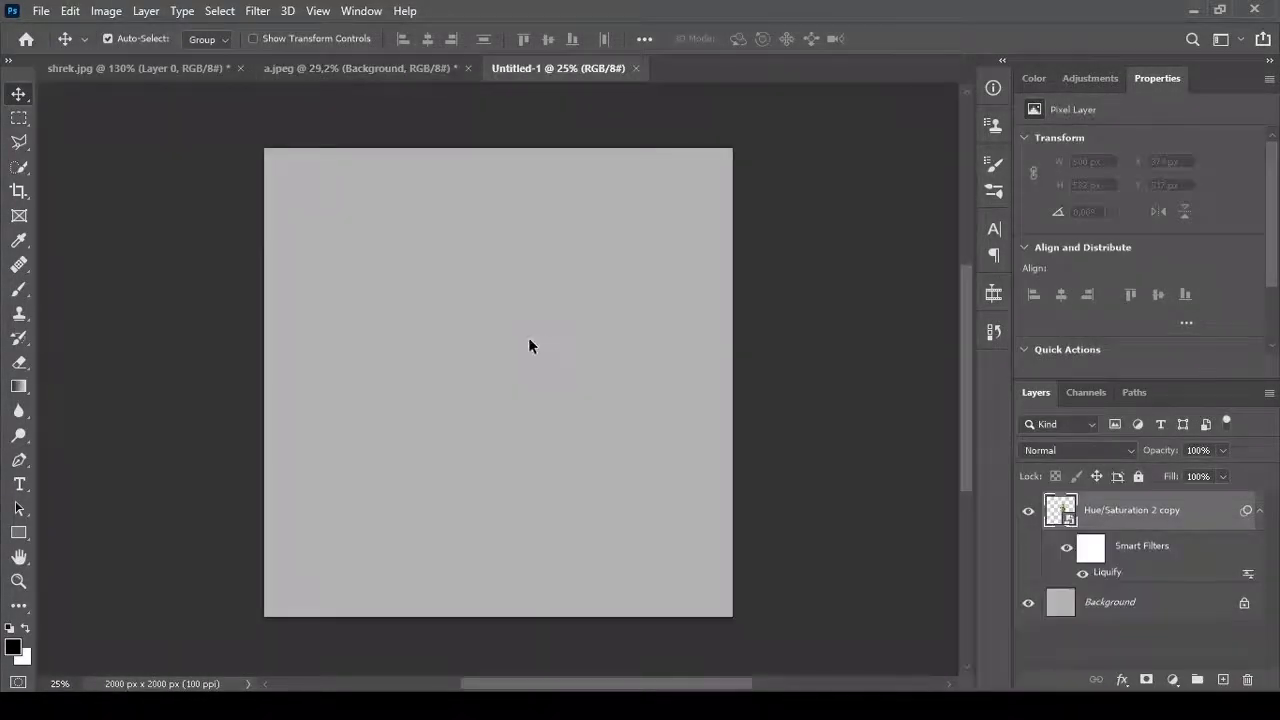
key("ctrl+t")
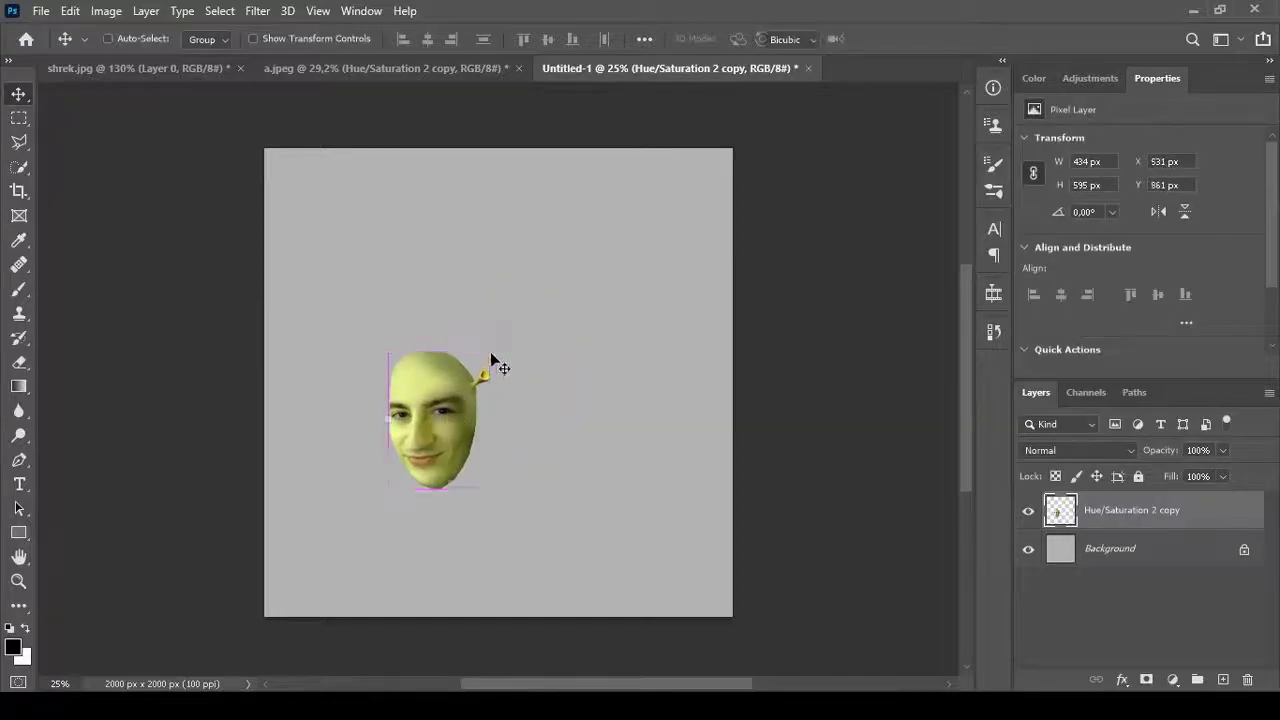
left_click_drag(585, 270, 671, 94)
left_click_drag(533, 332, 537, 338)
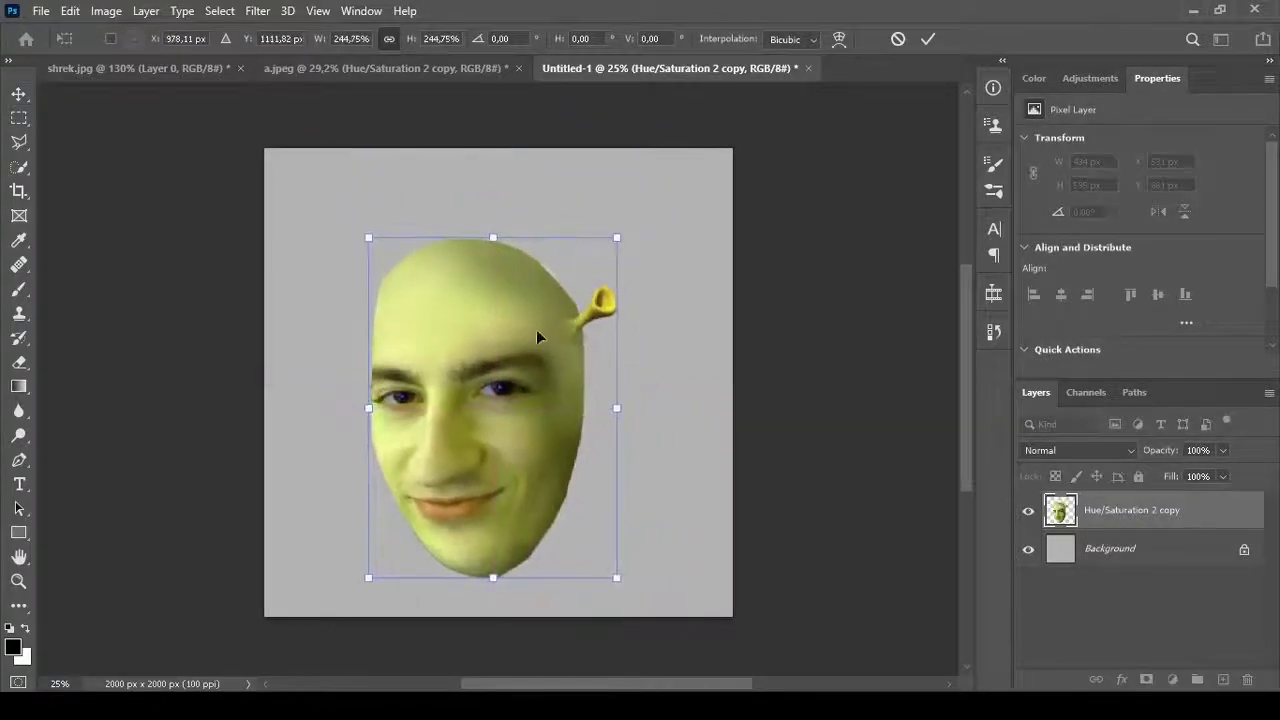
left_click(928, 38)
Trace a Pen path around the jaw edge and delete that area.
scroll(497, 600, "up", 1)
scroll(510, 480, "up", 2)
key("p")
scroll(522, 368, "up", 2)
left_click(735, 208)
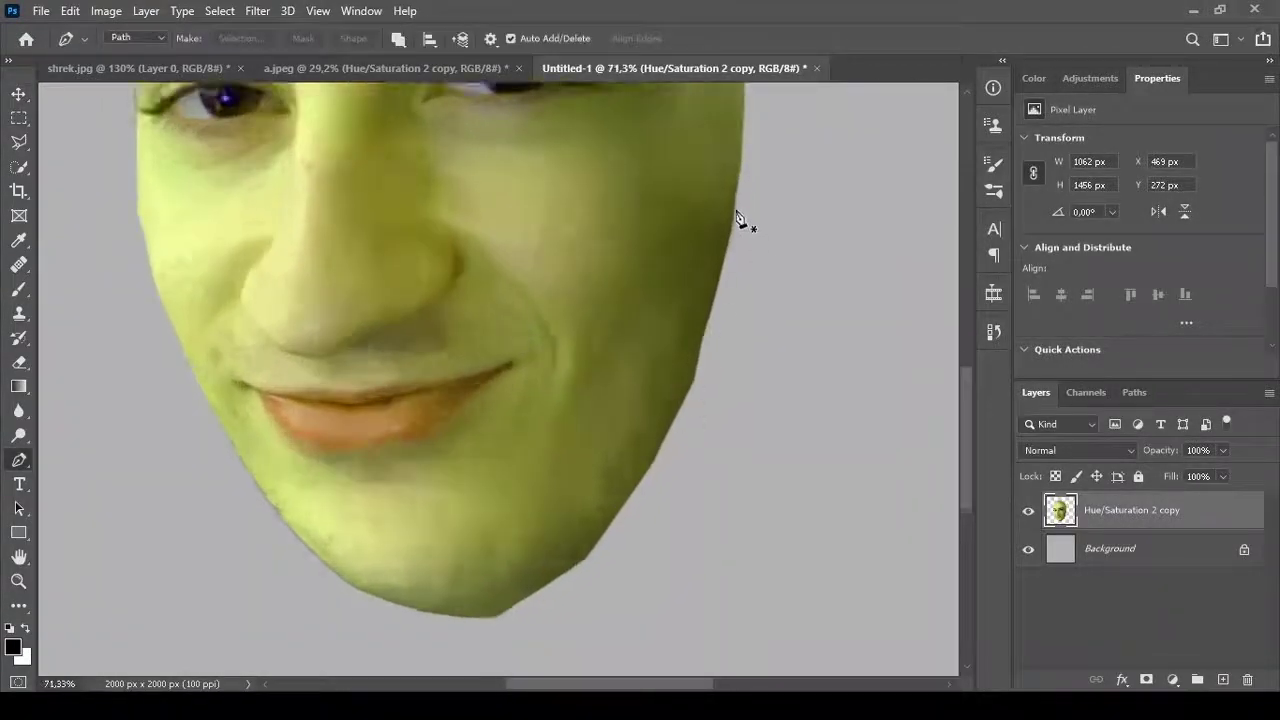
left_click_drag(650, 471, 618, 518)
left_click_drag(443, 630, 390, 648)
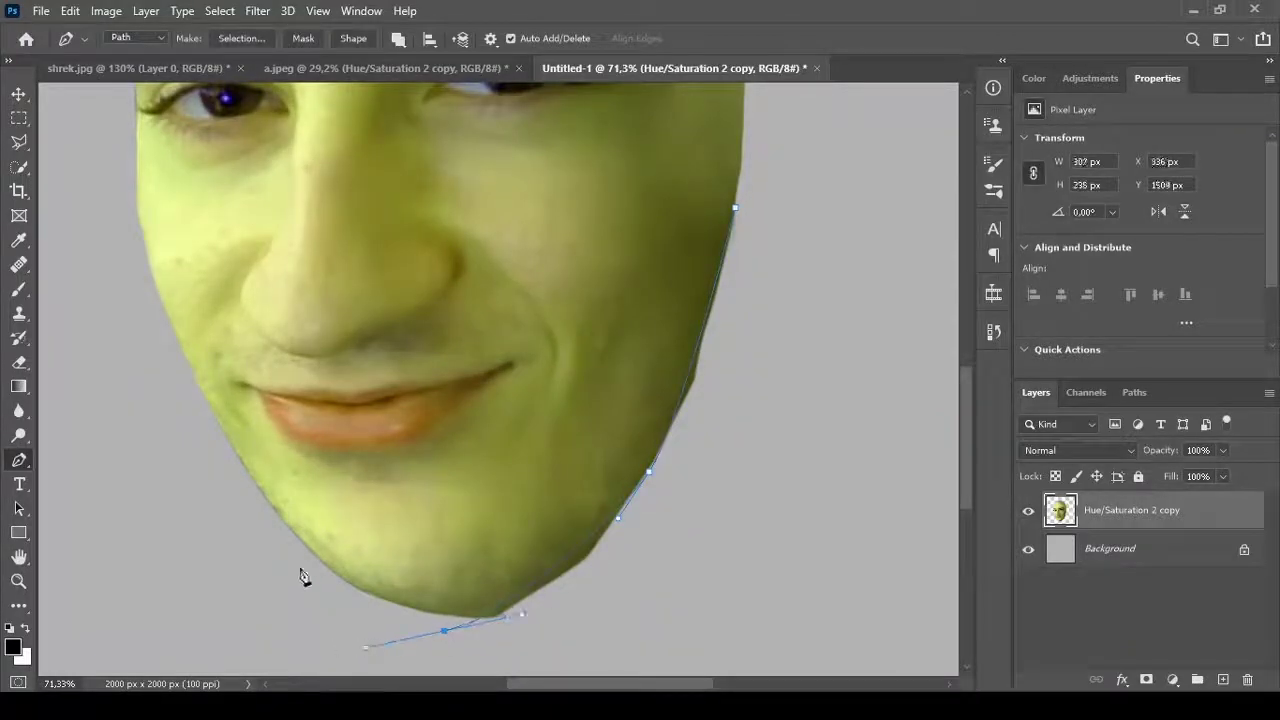
left_click(193, 507)
left_click(313, 648)
left_click(775, 655)
left_click(866, 170)
key("ctrl+Return")
Discard a stray path, then trim the sliver at the chin with a second Pen path.
scroll(834, 229, "down", 2)
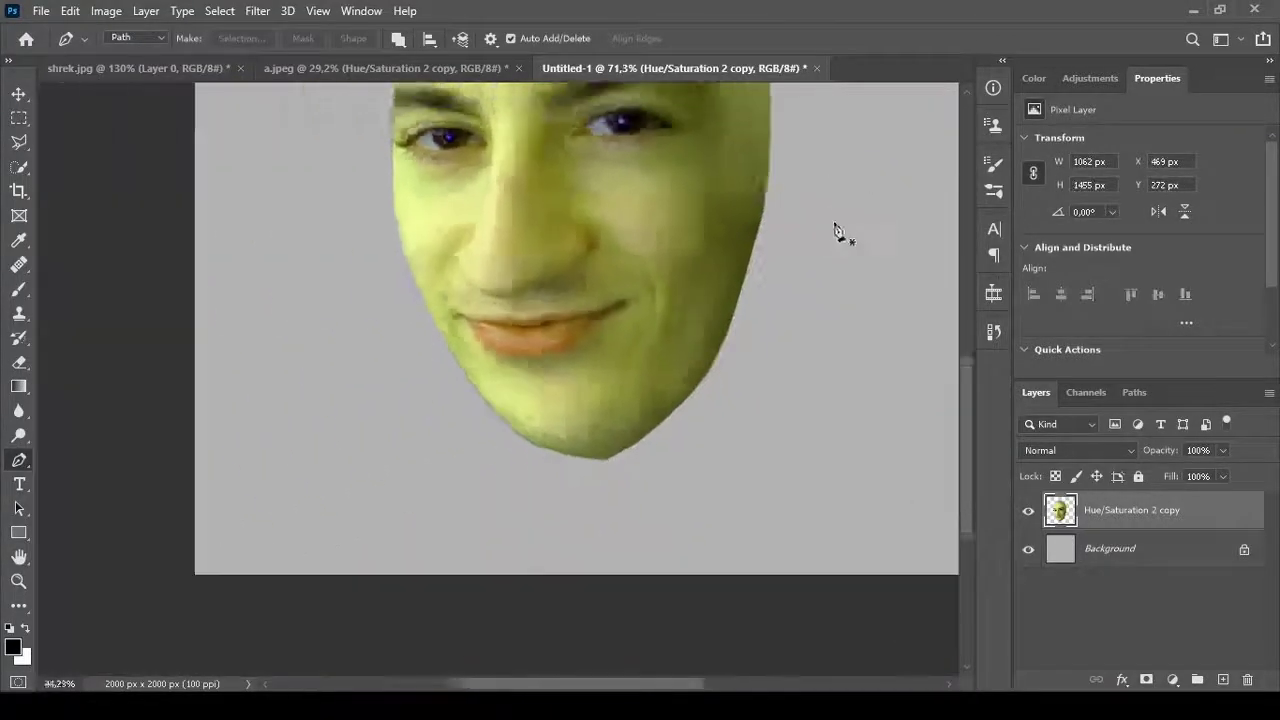
scroll(663, 371, "down", 1)
scroll(697, 277, "up", 4)
scroll(713, 372, "up", 2)
left_click_drag(713, 372, 746, 426)
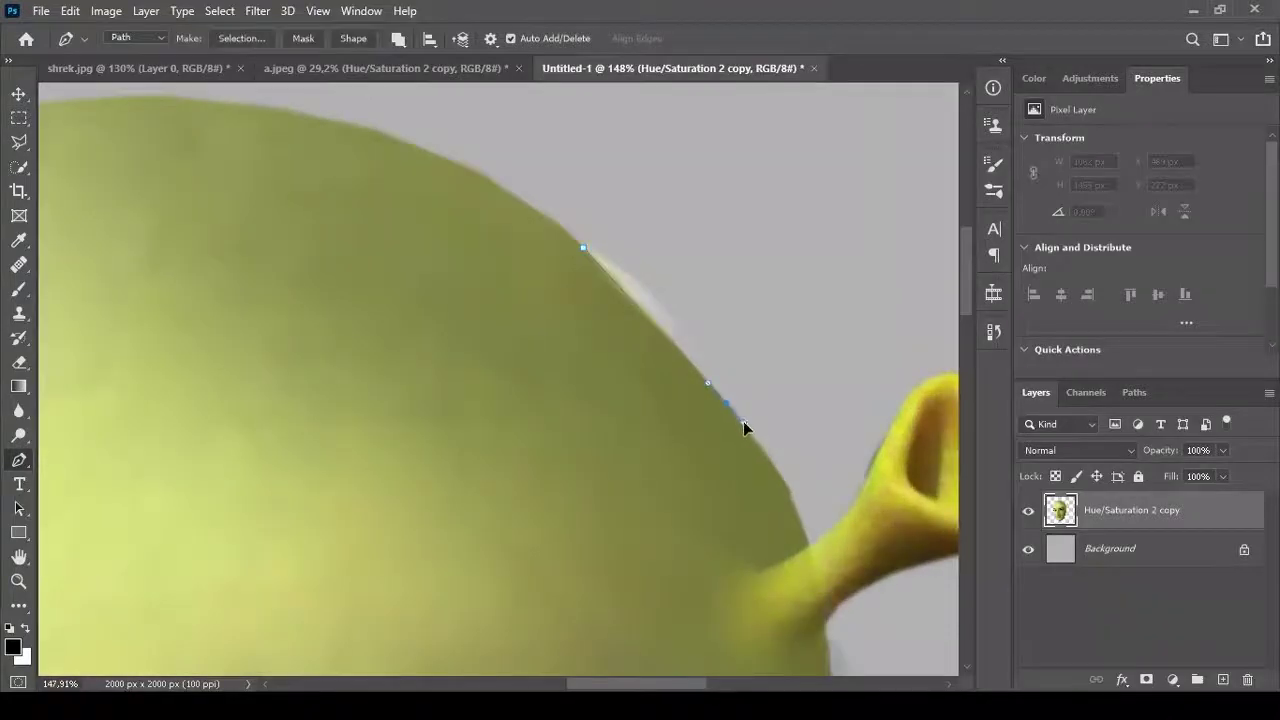
key("Escape")
scroll(481, 267, "down", 2)
scroll(481, 267, "down", 2)
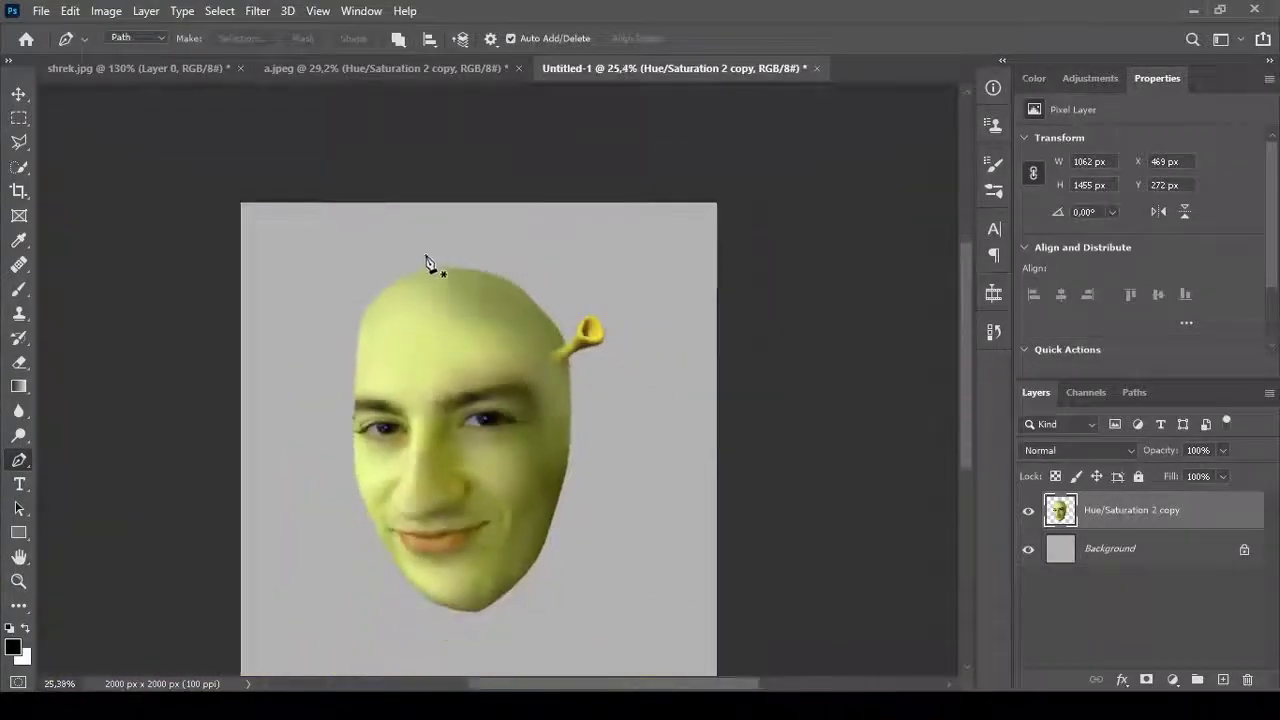
scroll(537, 434, "up", 4)
left_click(461, 490)
left_click(300, 491)
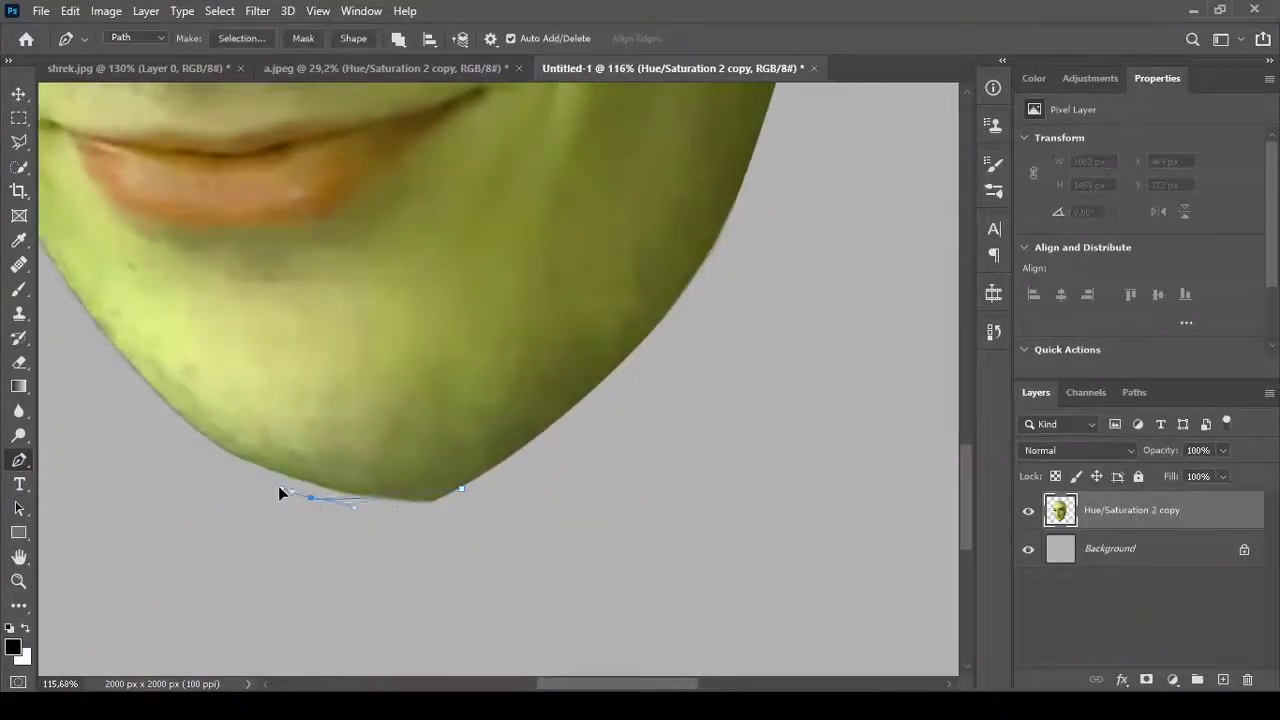
left_click(523, 611)
key("ctrl+Return")
Target the Background layer and show the colour mixer.
scroll(683, 393, "down", 2)
scroll(683, 393, "down", 2)
left_click(1110, 548)
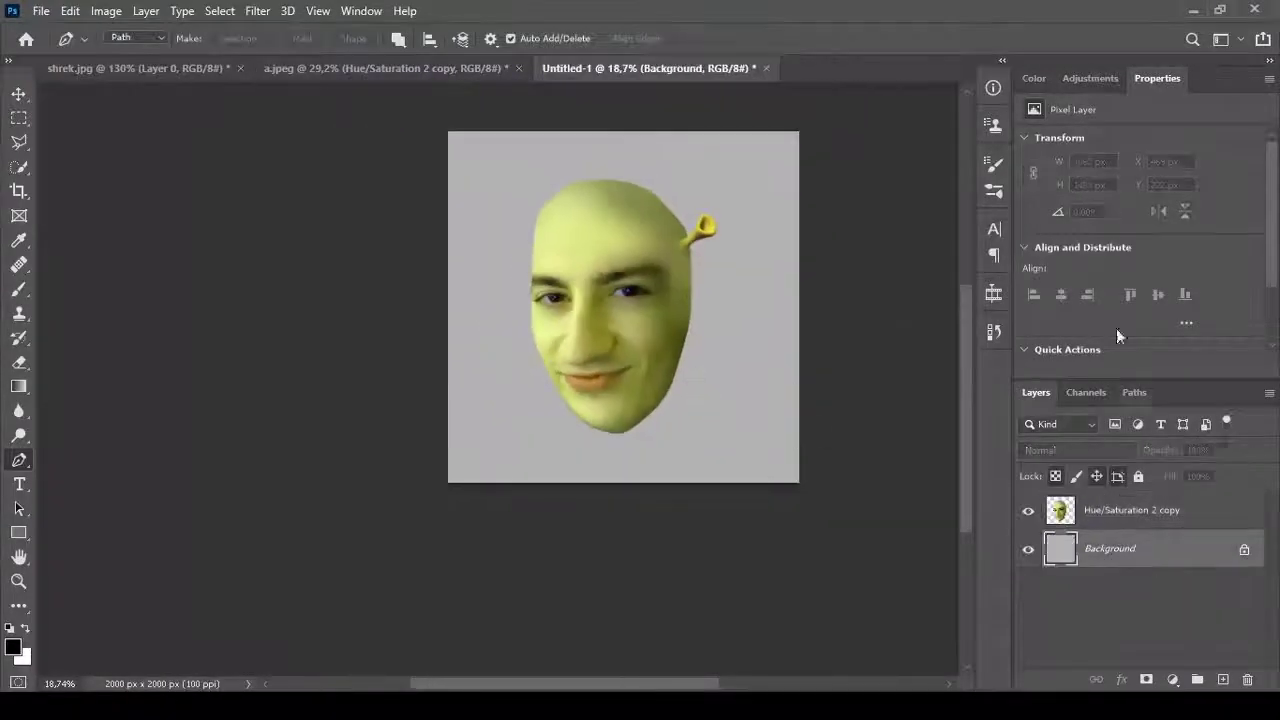
left_click(1089, 78)
Fill the Background layer with a dark red shade.
left_click(1034, 78)
left_click(1228, 289)
key("alt+BackSpace")
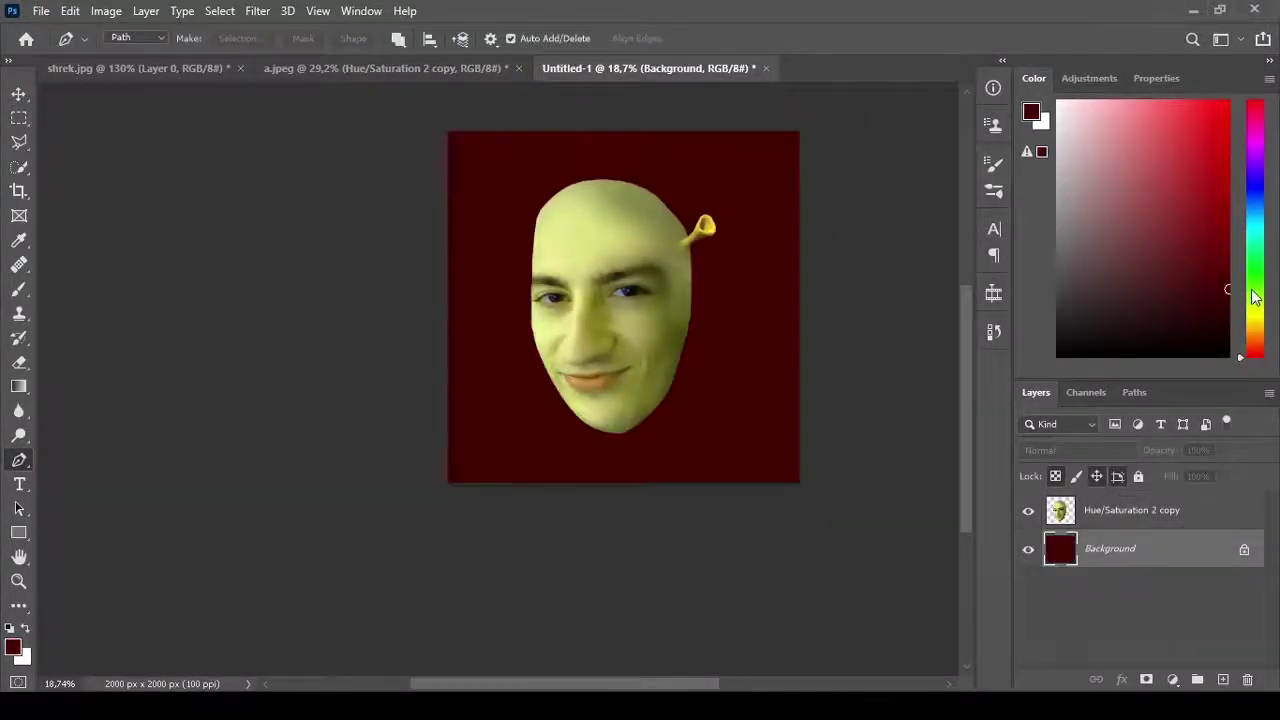
left_click_drag(699, 308, 571, 400)
Add a Solid Color fill layer above the background.
key("v")
left_click(510, 400)
left_click(1110, 548)
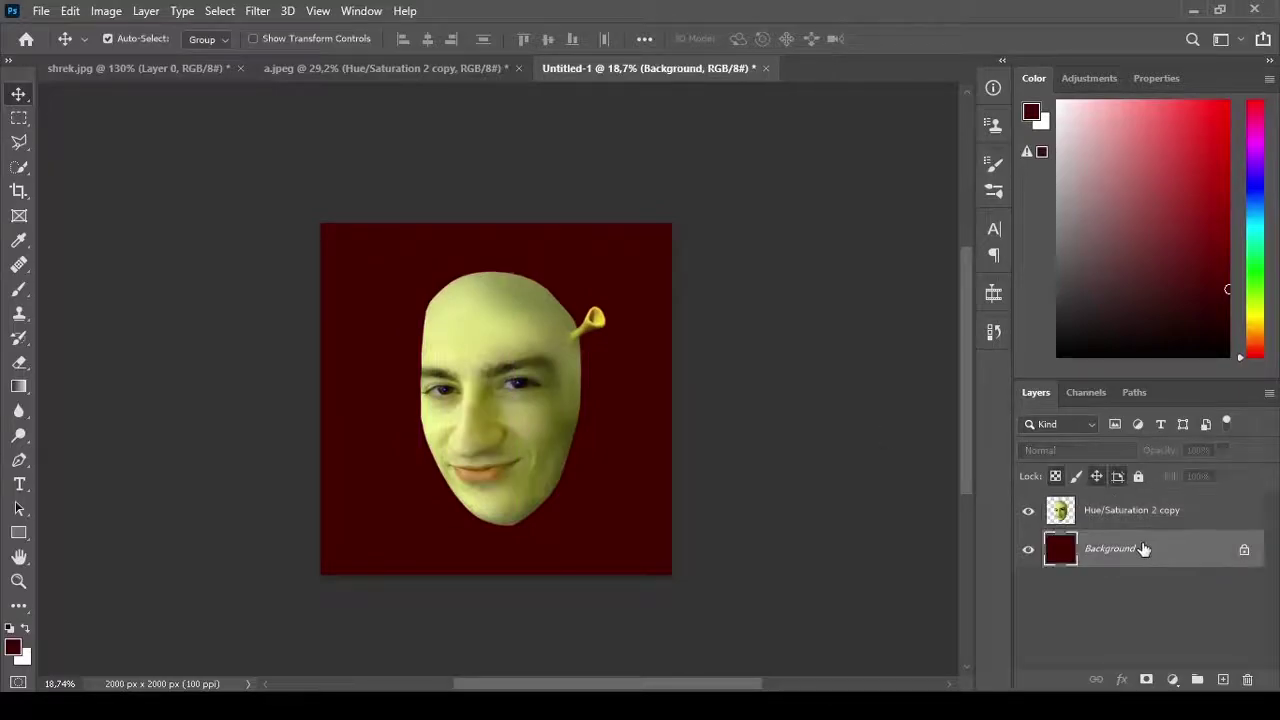
key("Return")
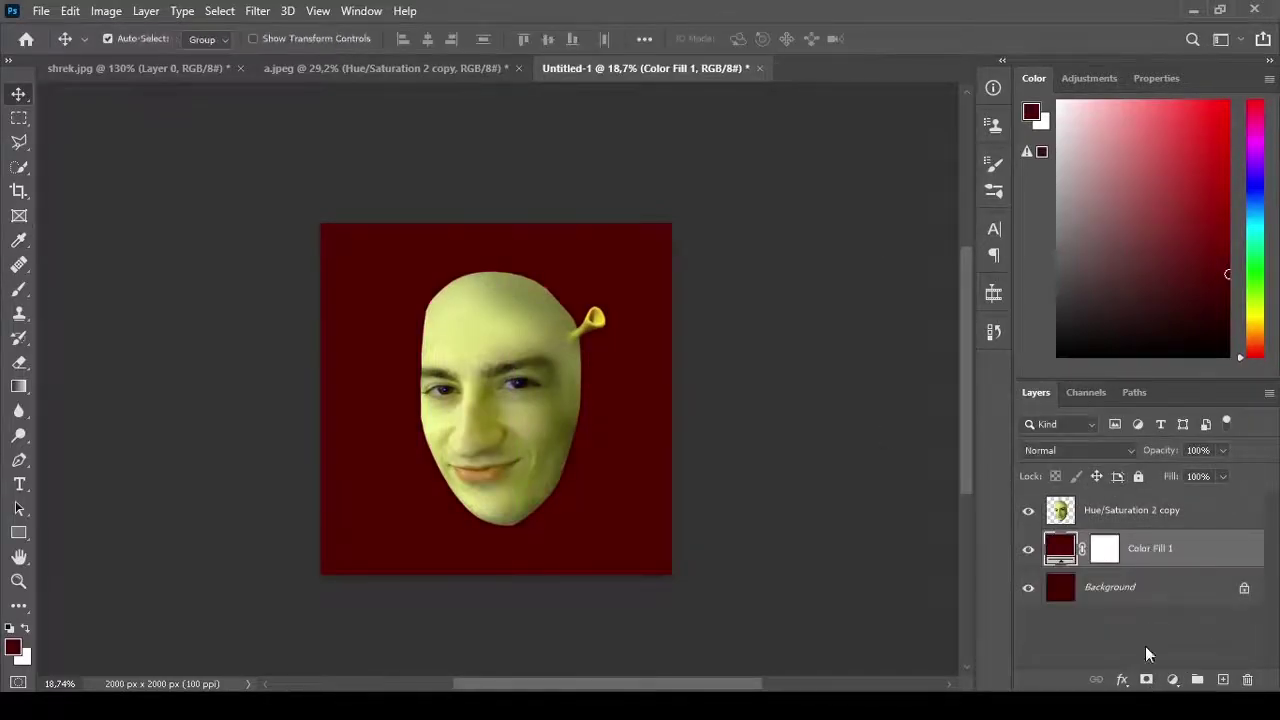
Invert the colour fill's mask and reveal part of it with a soft white brush stroke.
left_click(1104, 548)
key("d")
key("ctrl+i")
key("b")
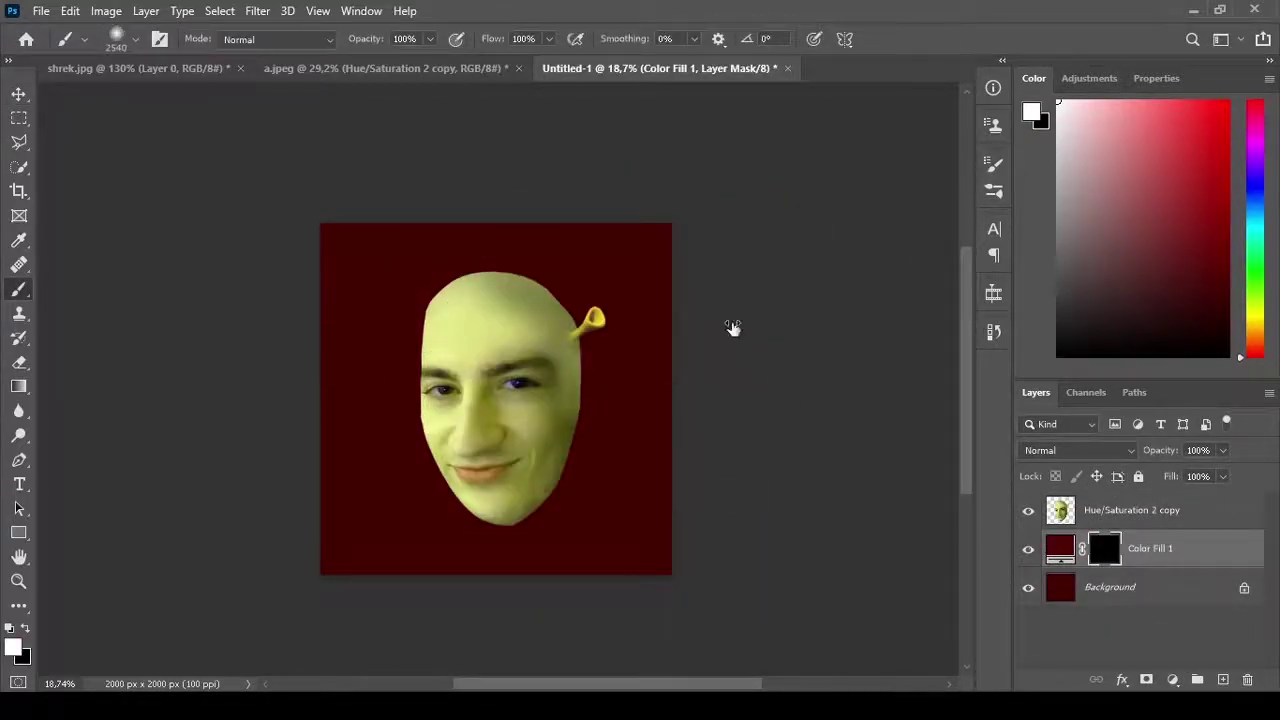
mouse_move(766, 366)
left_mouse_down()
mouse_move(791, 386)
mouse_move(694, 245)
left_mouse_up()
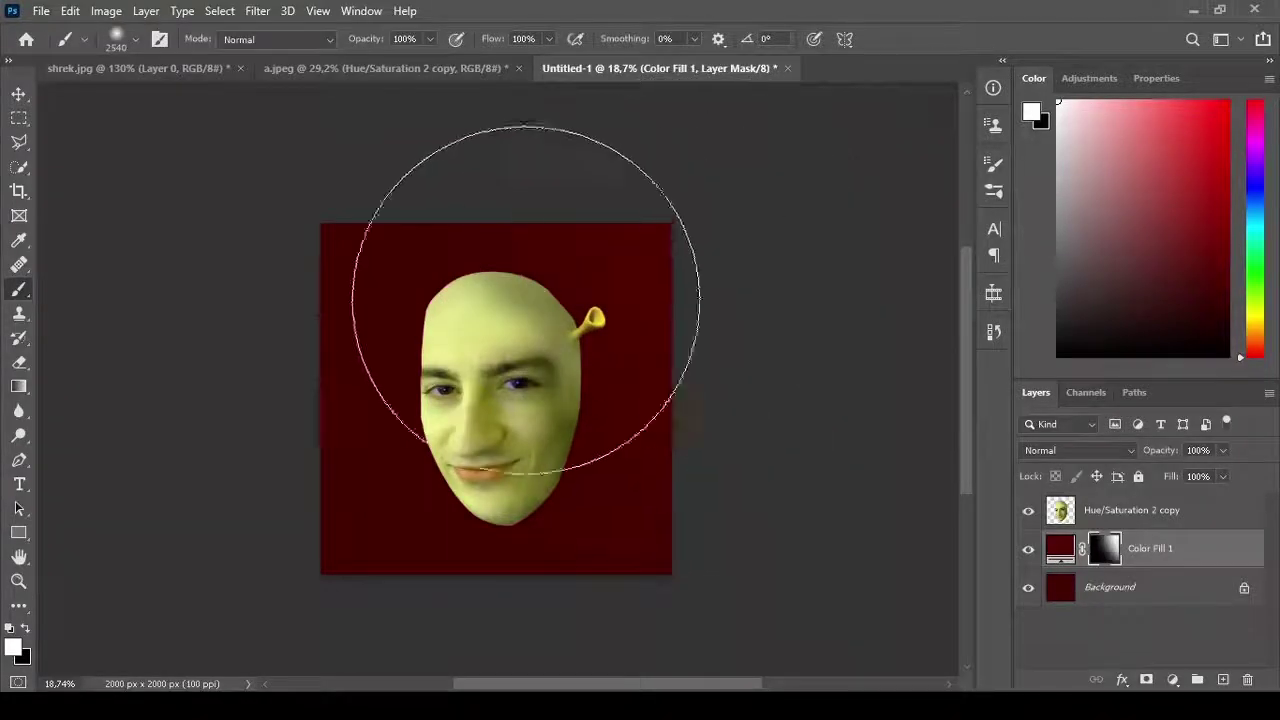
scroll(774, 343, "right", 1)
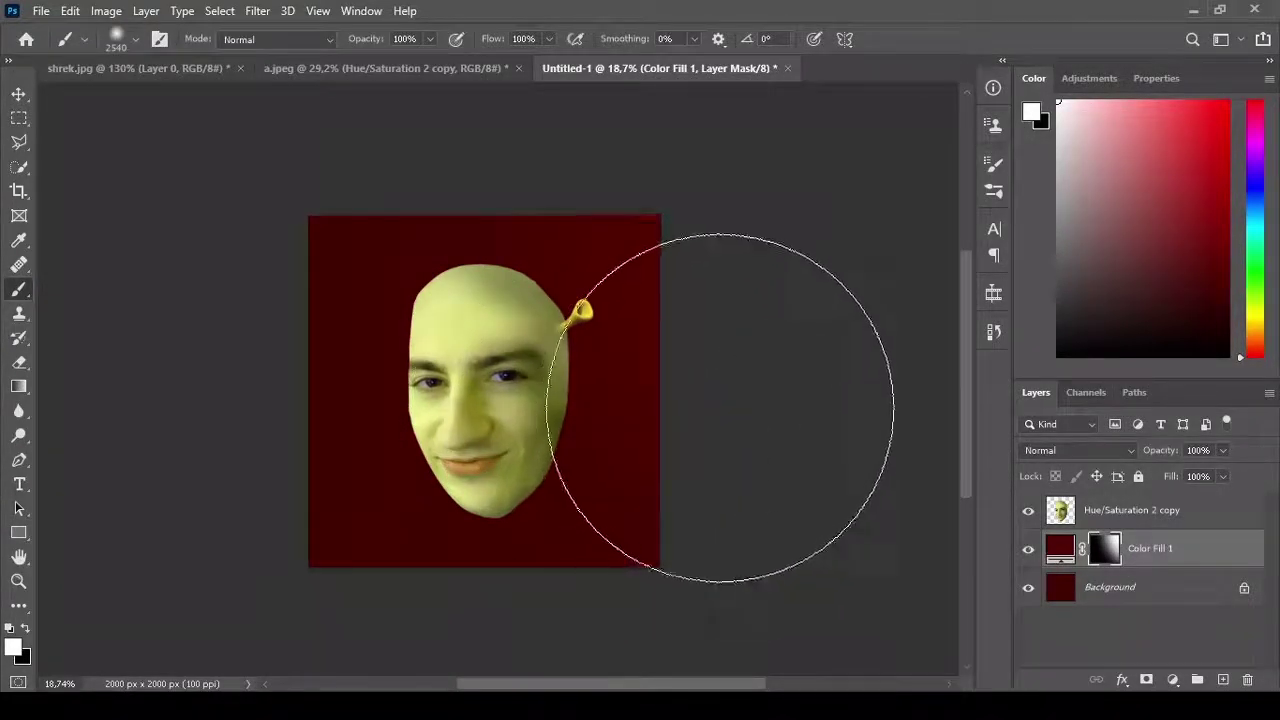
Switch between the shrek.jpg and a.jpeg documents, ending on a.jpeg.
left_click(327, 67)
left_click(180, 66)
key("v")
left_click(385, 67)
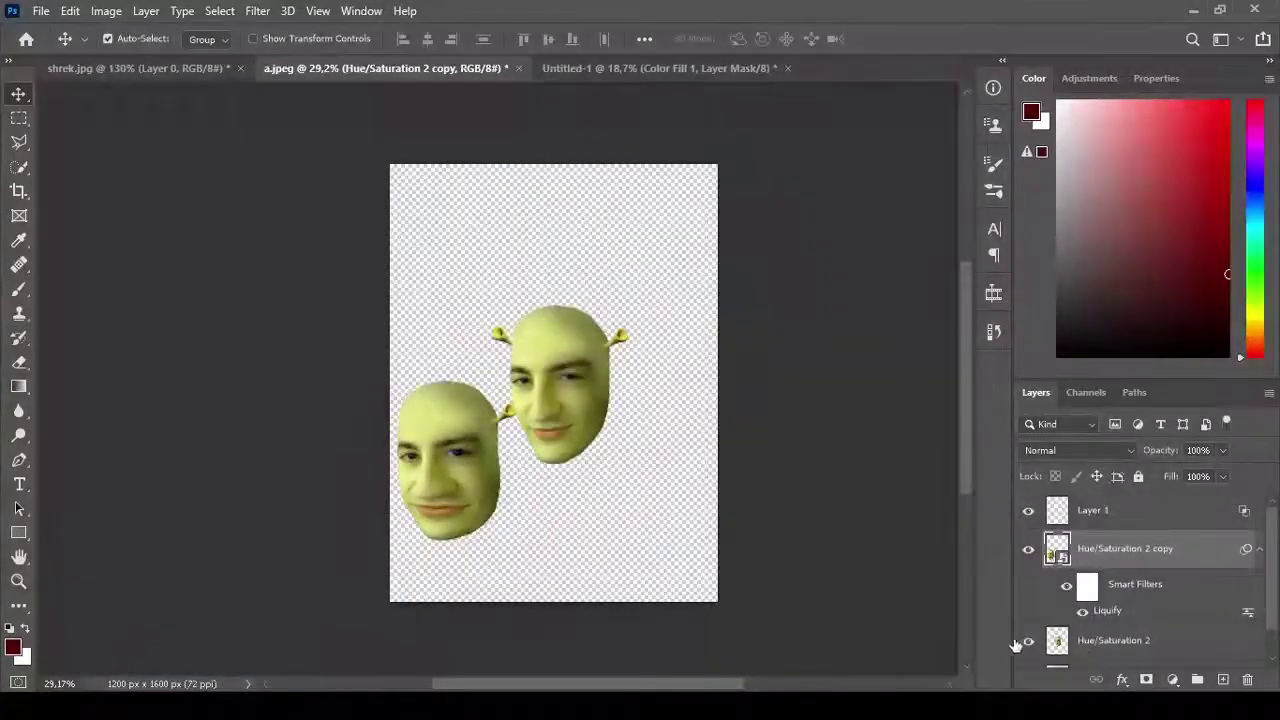
Bring the second face into Untitled-1 and align it over the first head.
left_click_drag(466, 434, 517, 350)
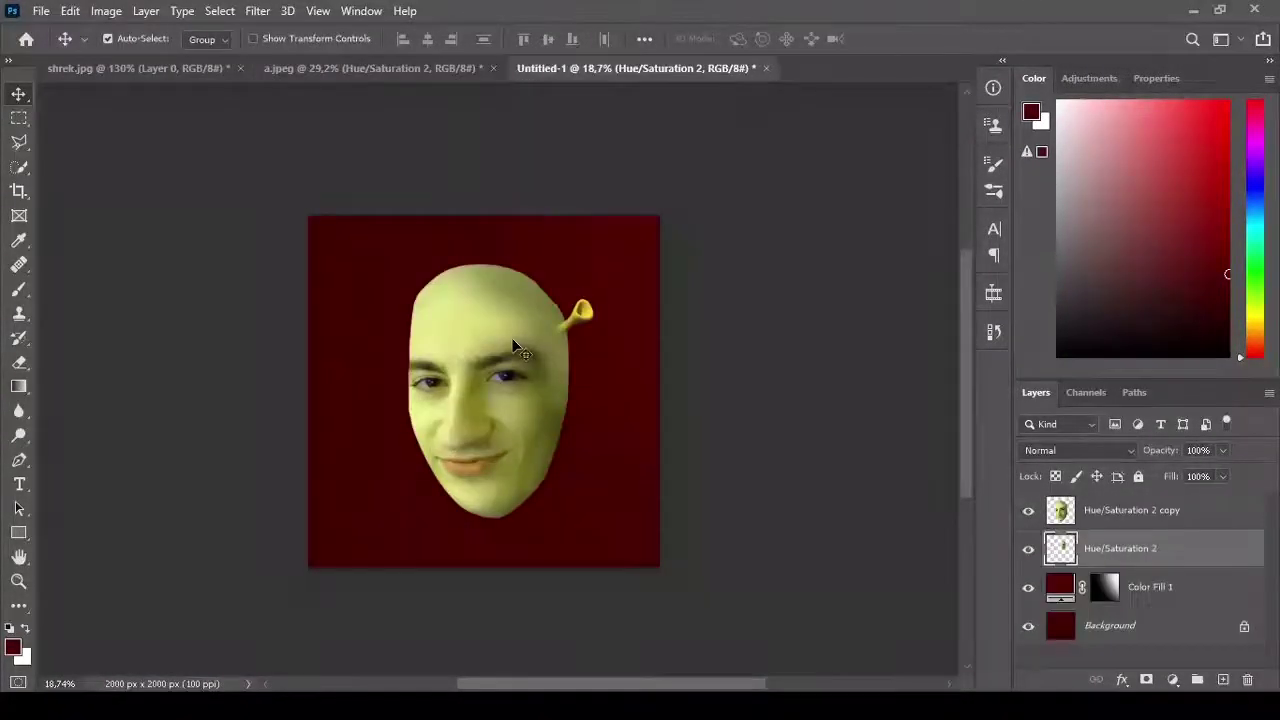
key("ctrl+t")
mouse_move(610, 226)
left_mouse_down()
mouse_move(511, 329)
mouse_move(533, 329)
left_mouse_up()
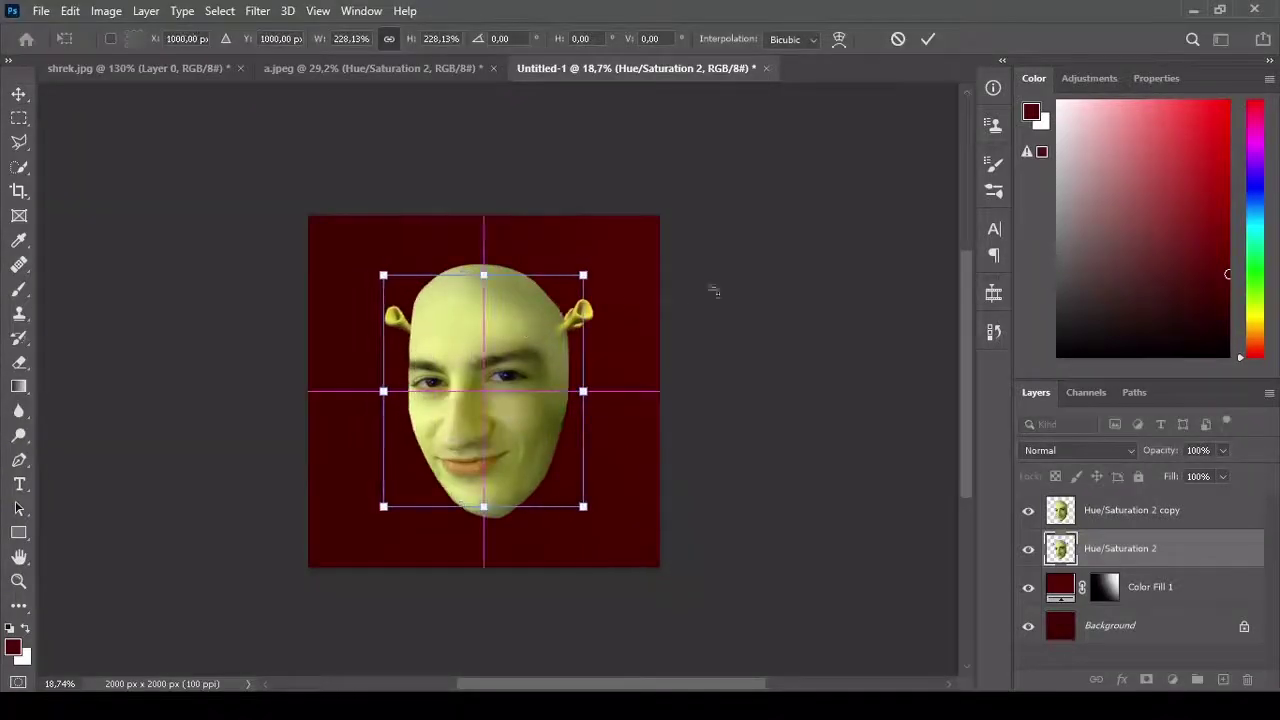
key("Return")
Mask the second face down to its left ear and merge the two face layers.
key("b")
key("x")
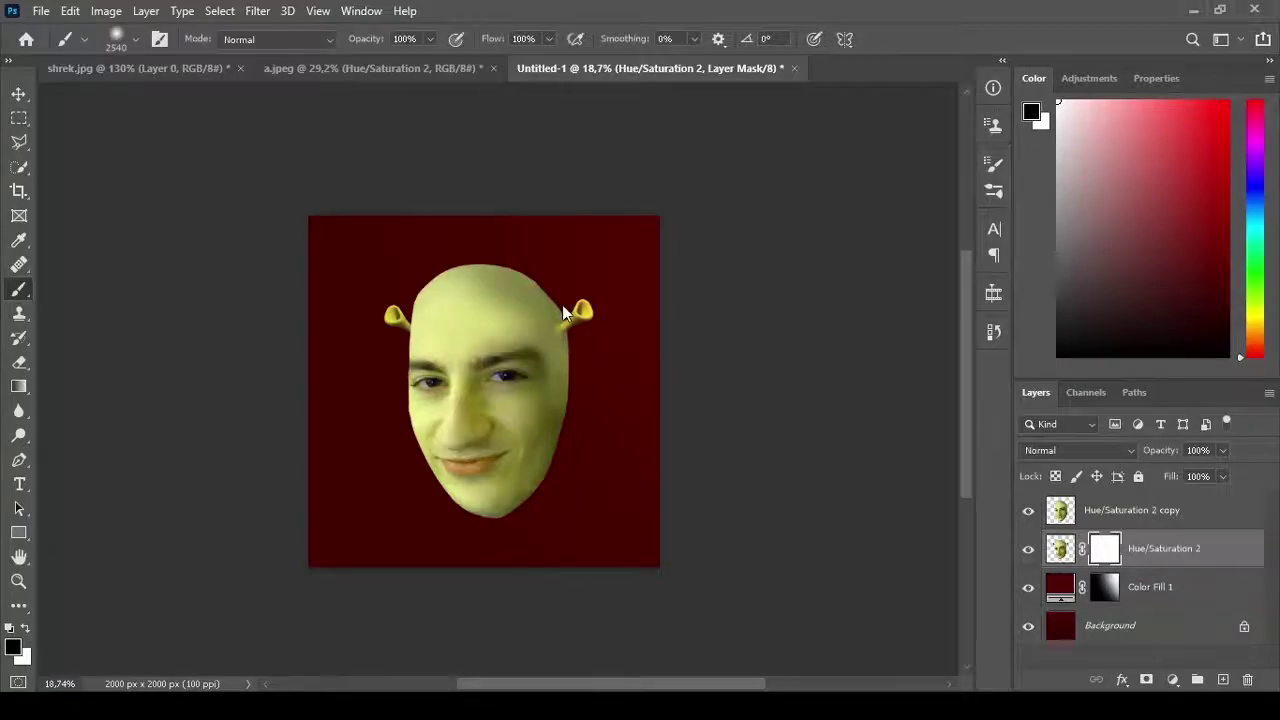
left_click_drag(593, 302, 634, 300)
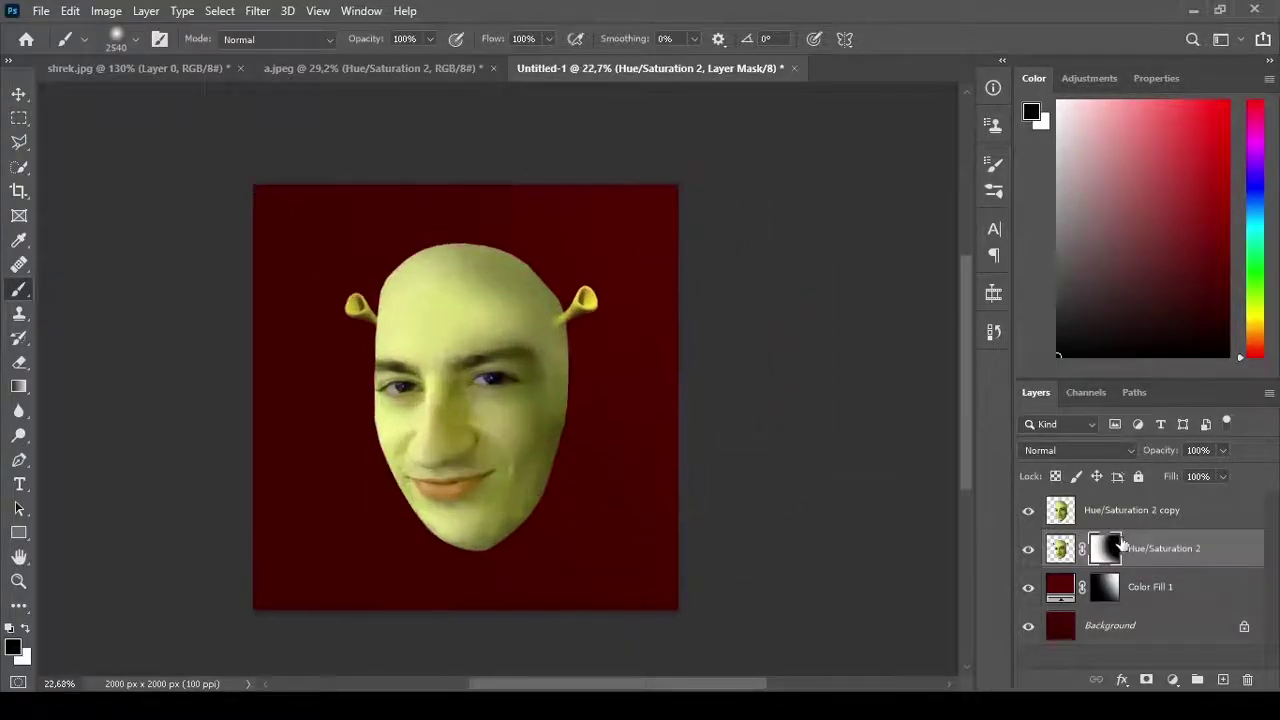
left_click(1145, 540)
key("Delete")
Add a clipped Exposure layer at -0.64, masked to darken only the head's right side.
left_click(1089, 78)
left_click(1110, 122)
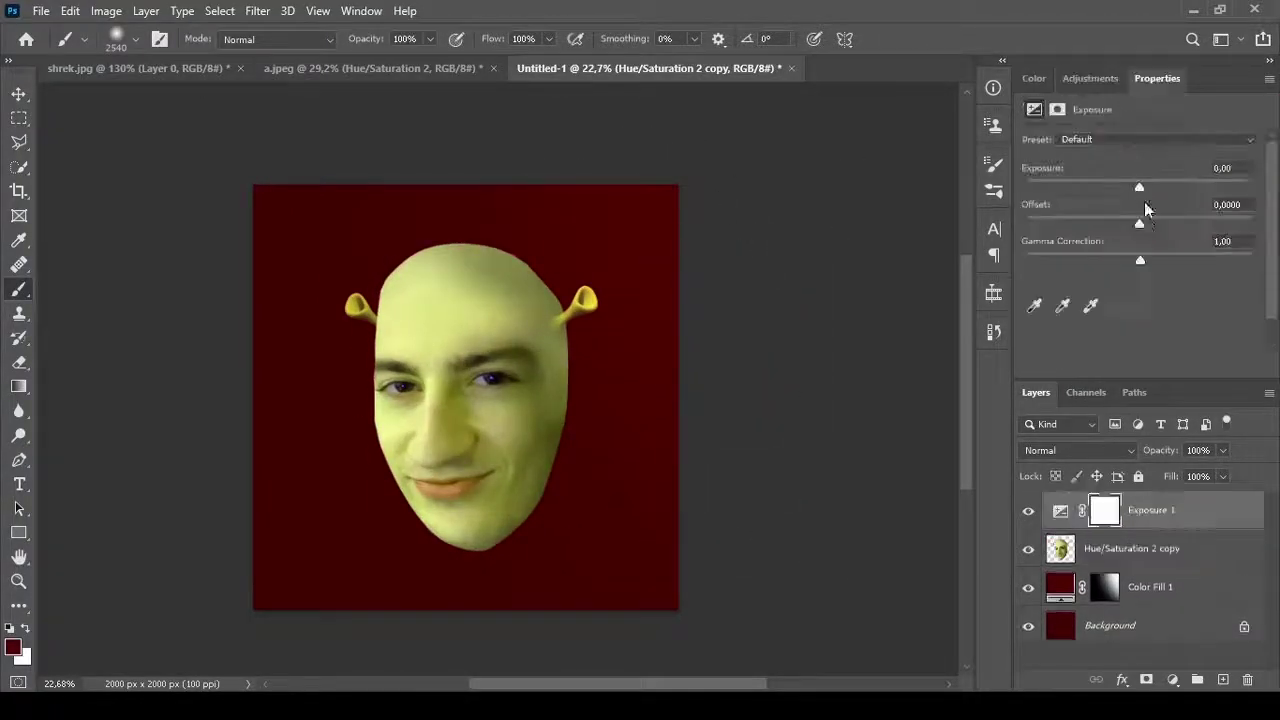
left_click_drag(1140, 187, 1128, 190)
left_click(1170, 524, "alt")
key("ctrl+i")
key("x")
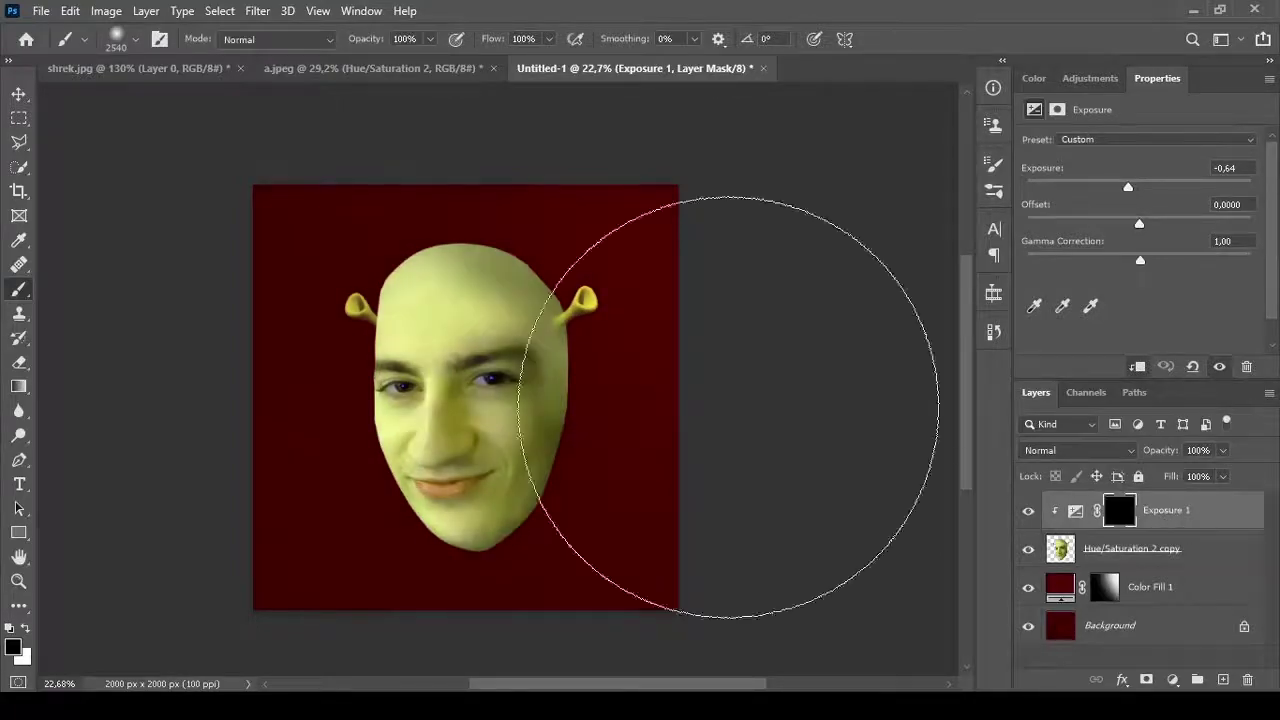
left_click_drag(730, 313, 751, 457)
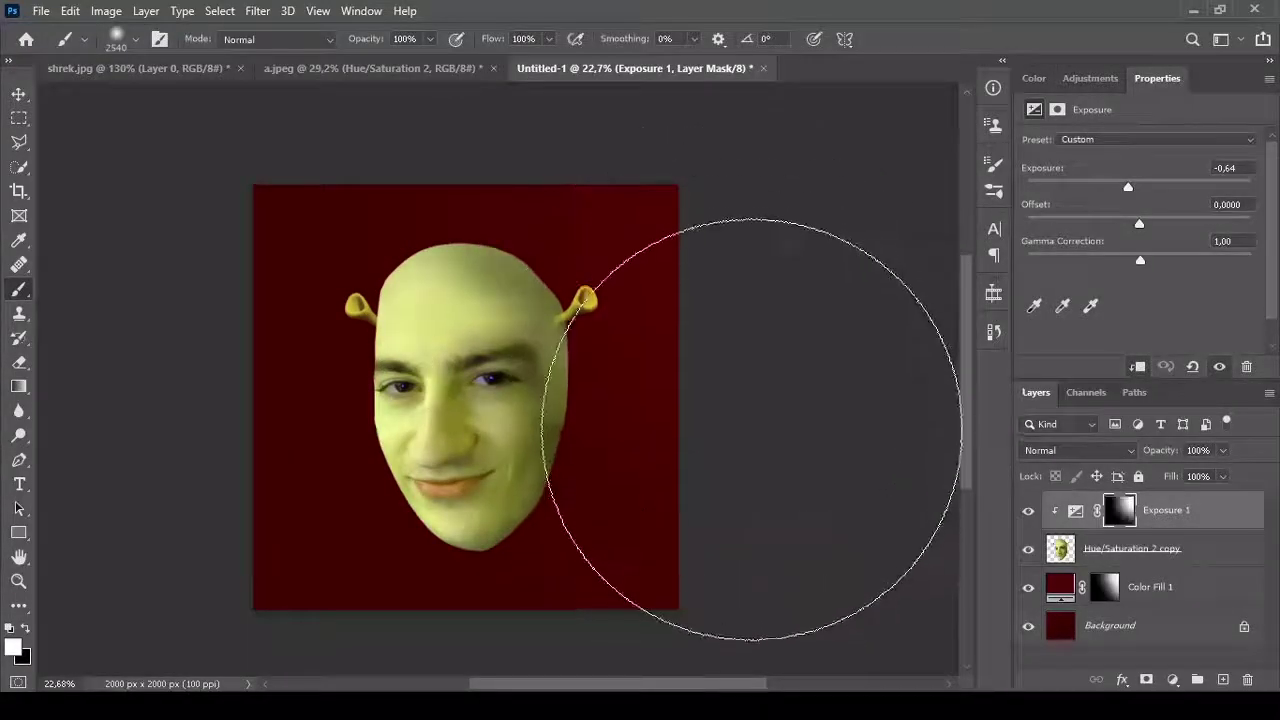
key("ctrl+minus")
Delete the Color Fill 1 layer, sample the dark red, and save Untitled-1.
left_click(1160, 592)
key("Delete")
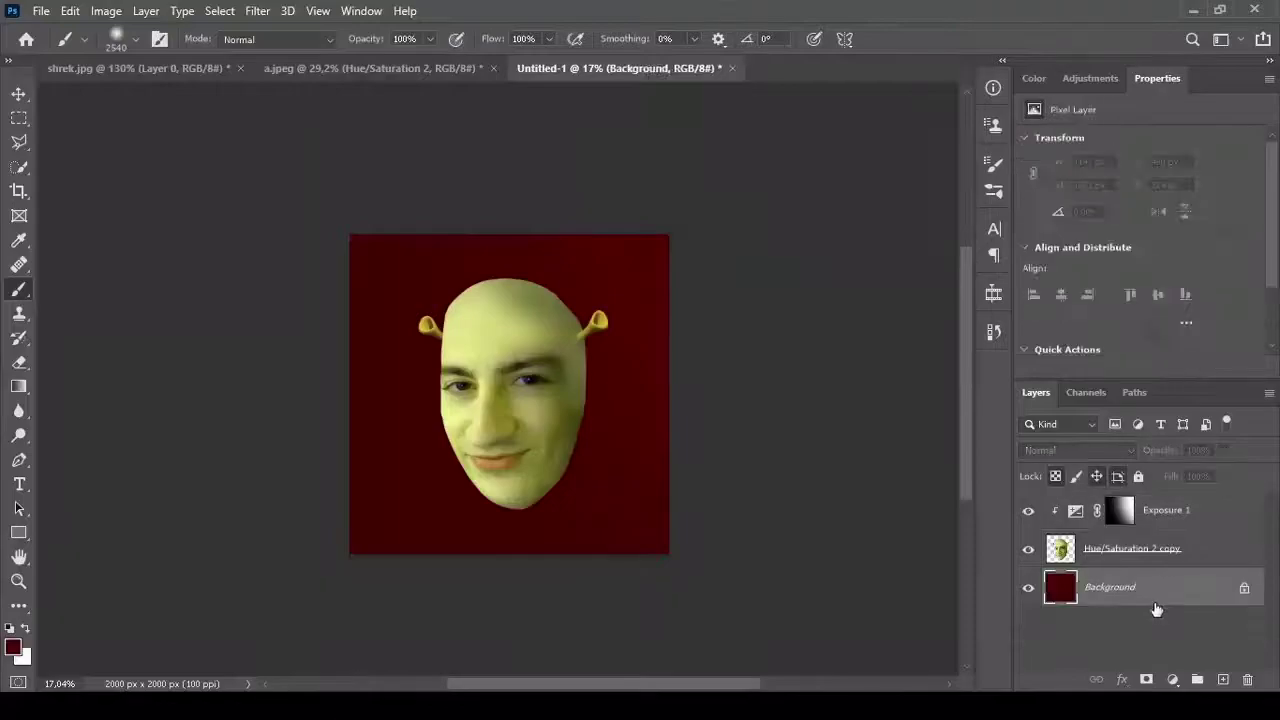
key("g")
key("i")
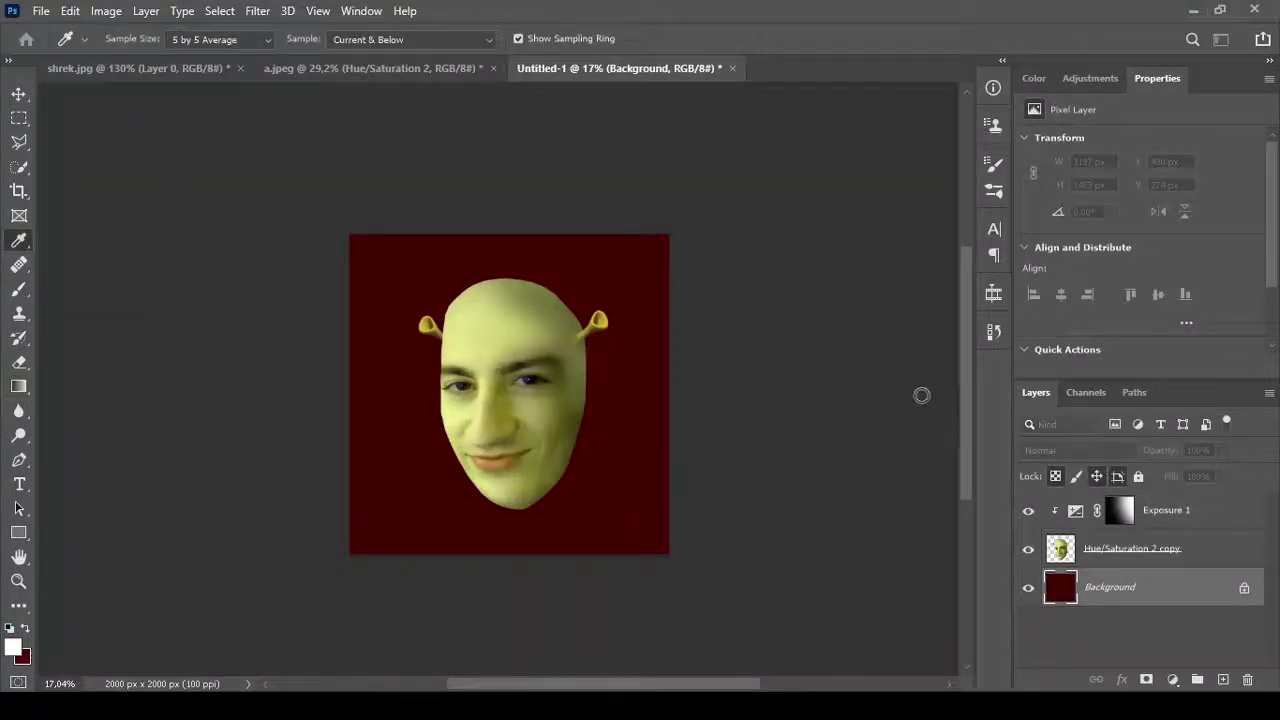
key("g")
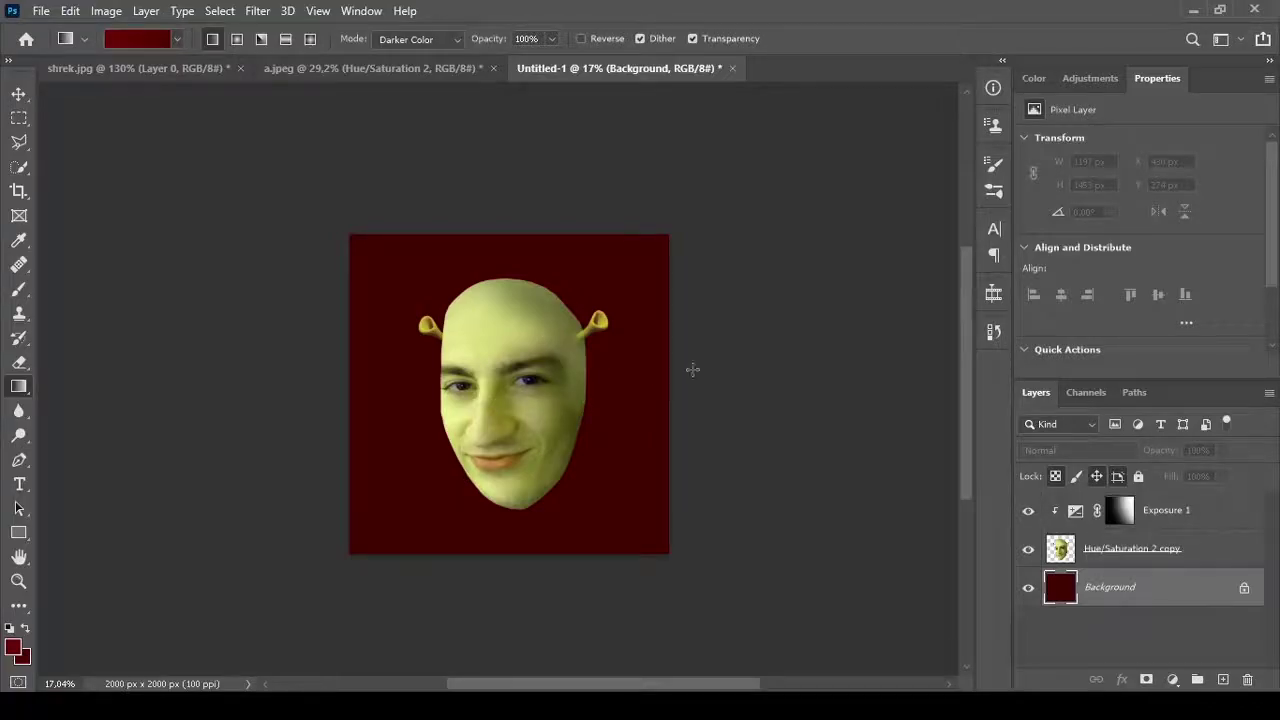
scroll(691, 366, "up", 5)
scroll(511, 412, "down", 4)
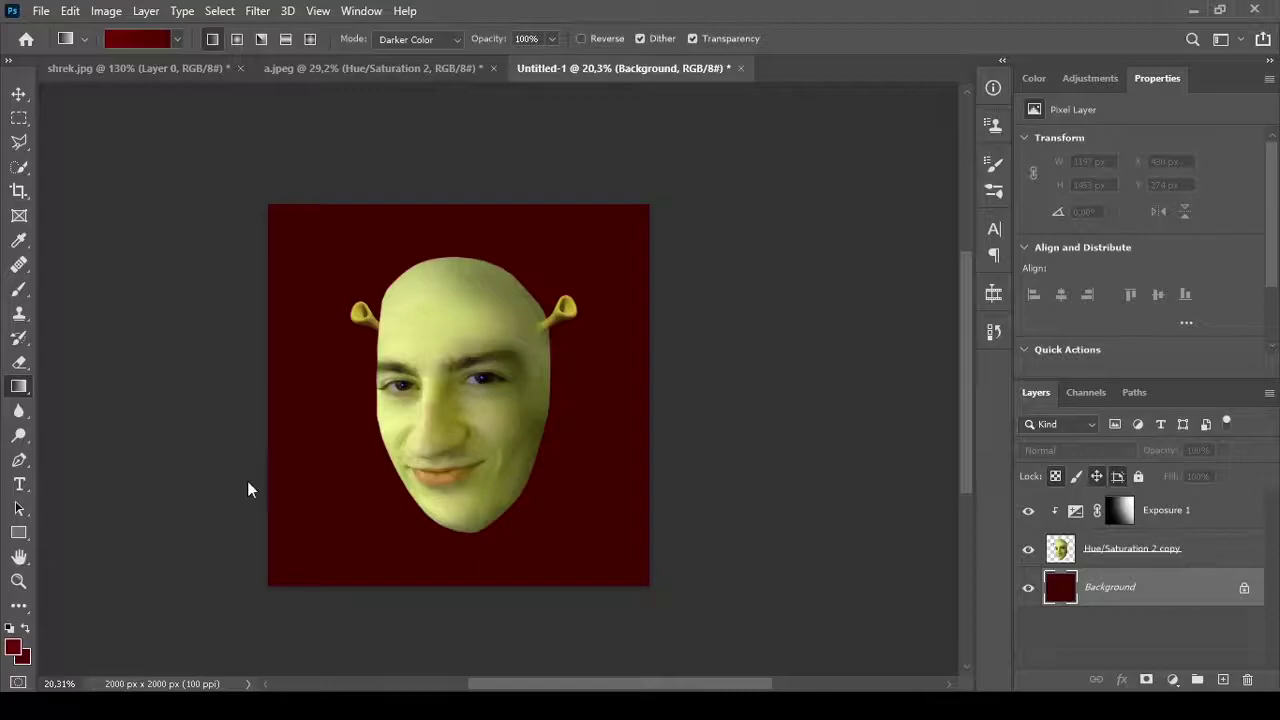
key("ctrl+s")
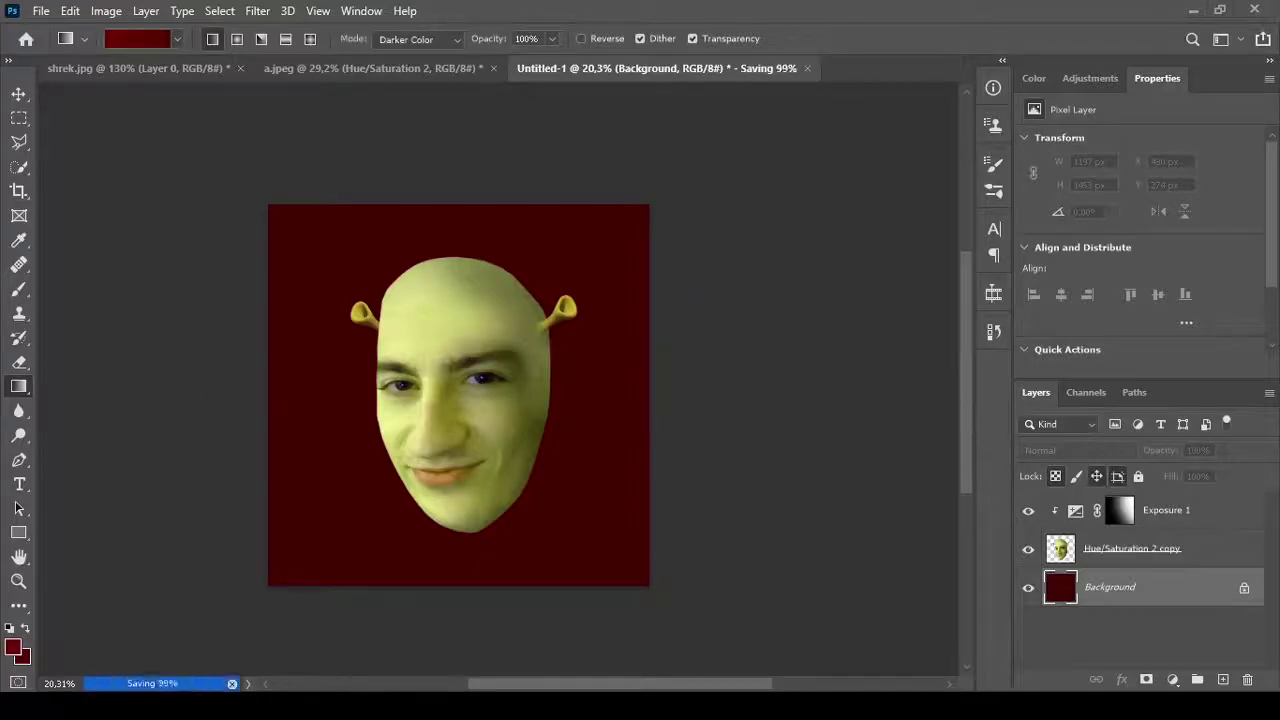